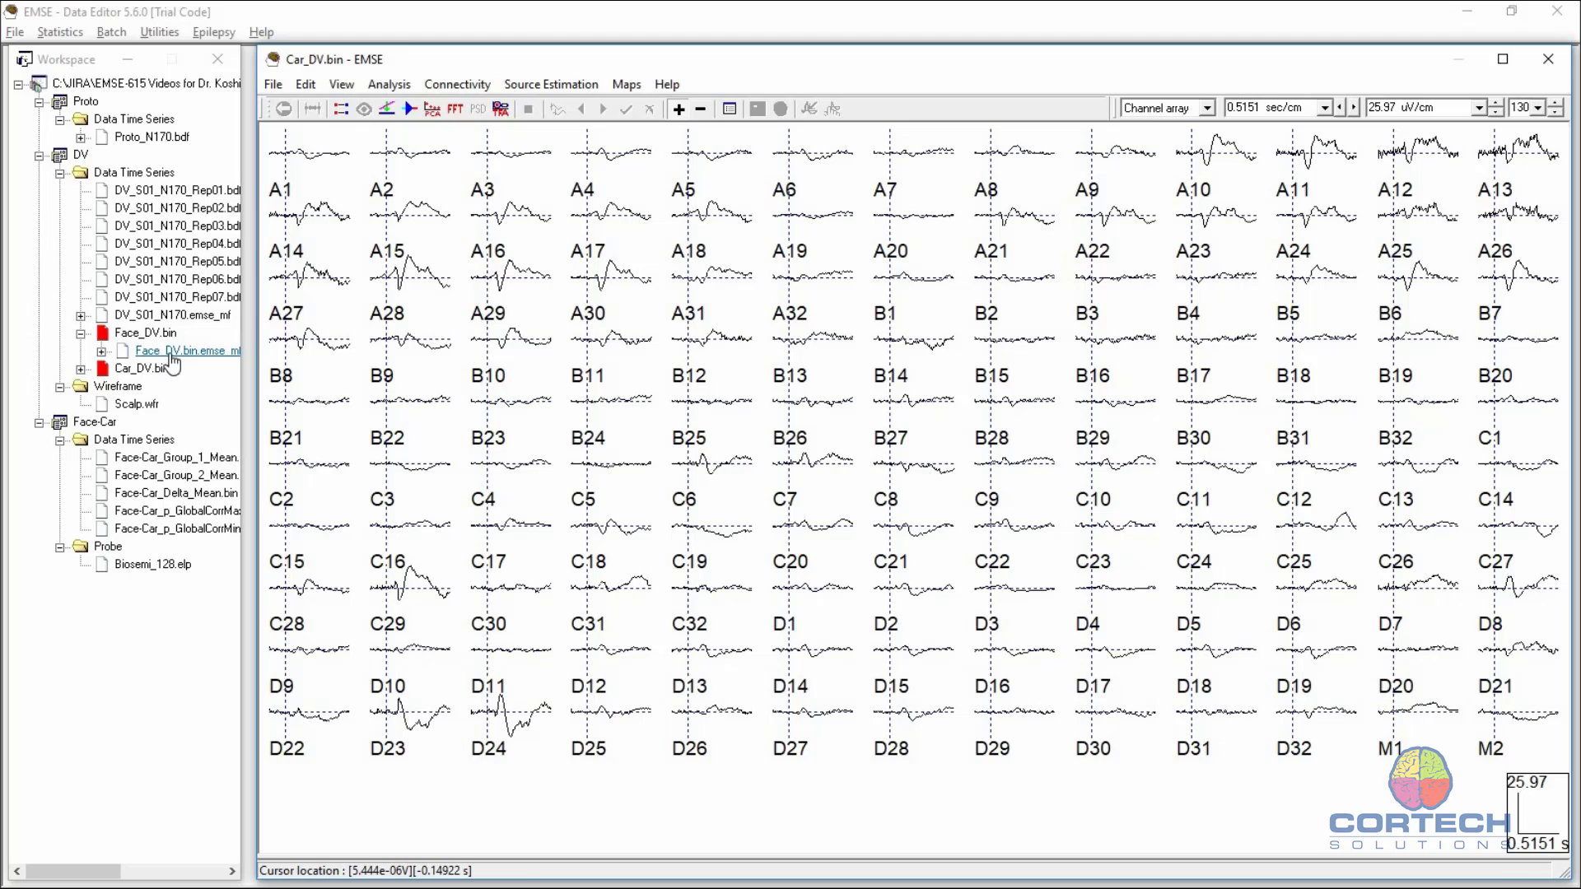
Step: Open Face_DV.bin.emse_mf from the DV project and advance through several of its Face trials
double_click(165, 358)
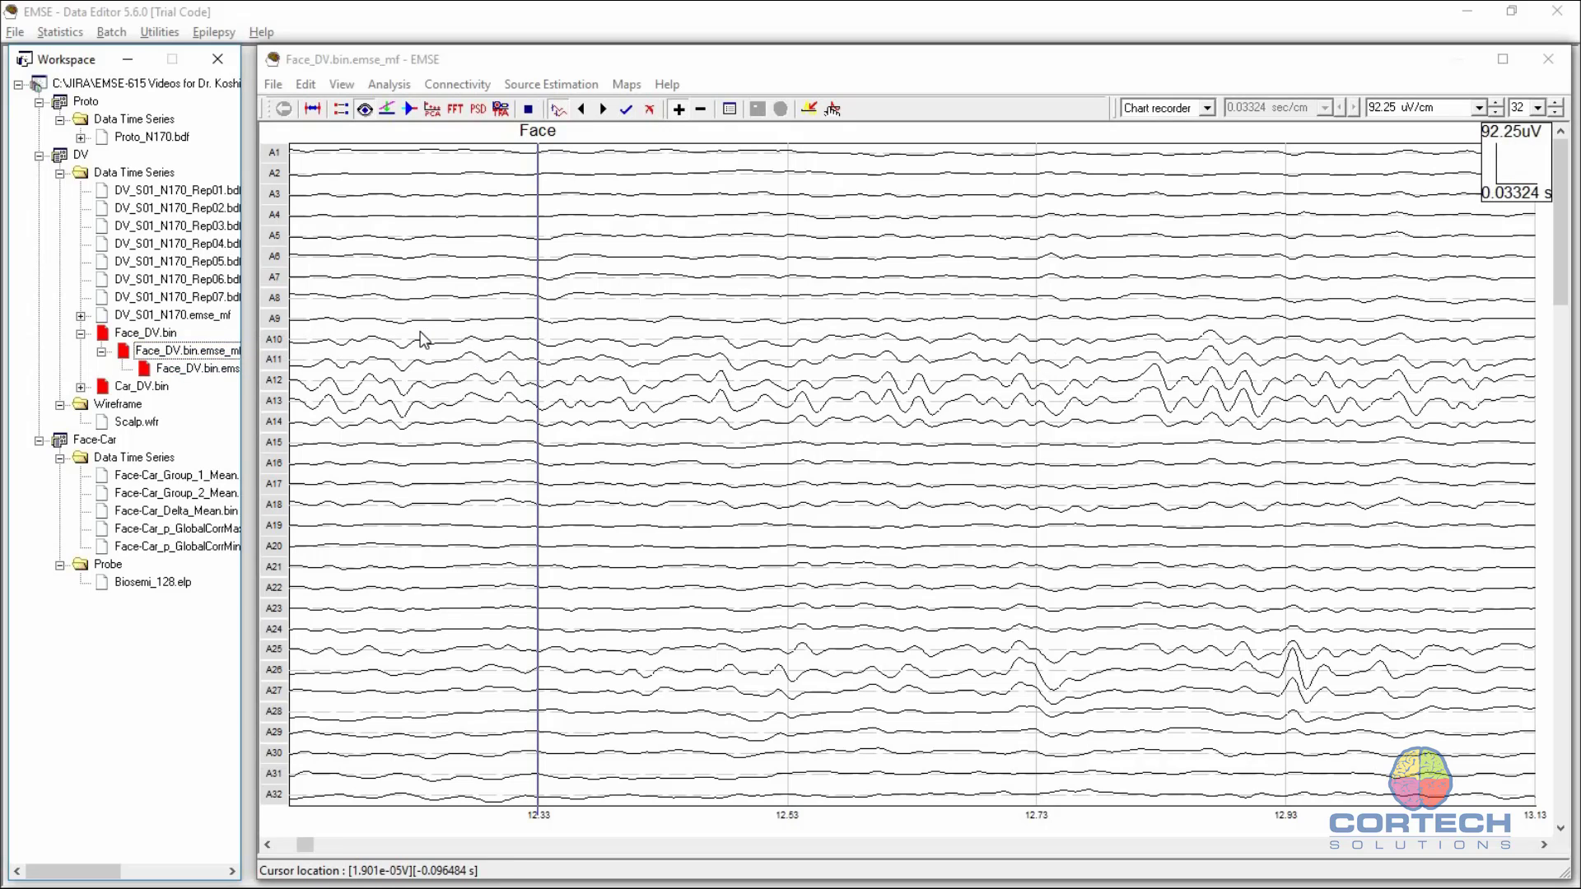
left_click(604, 110)
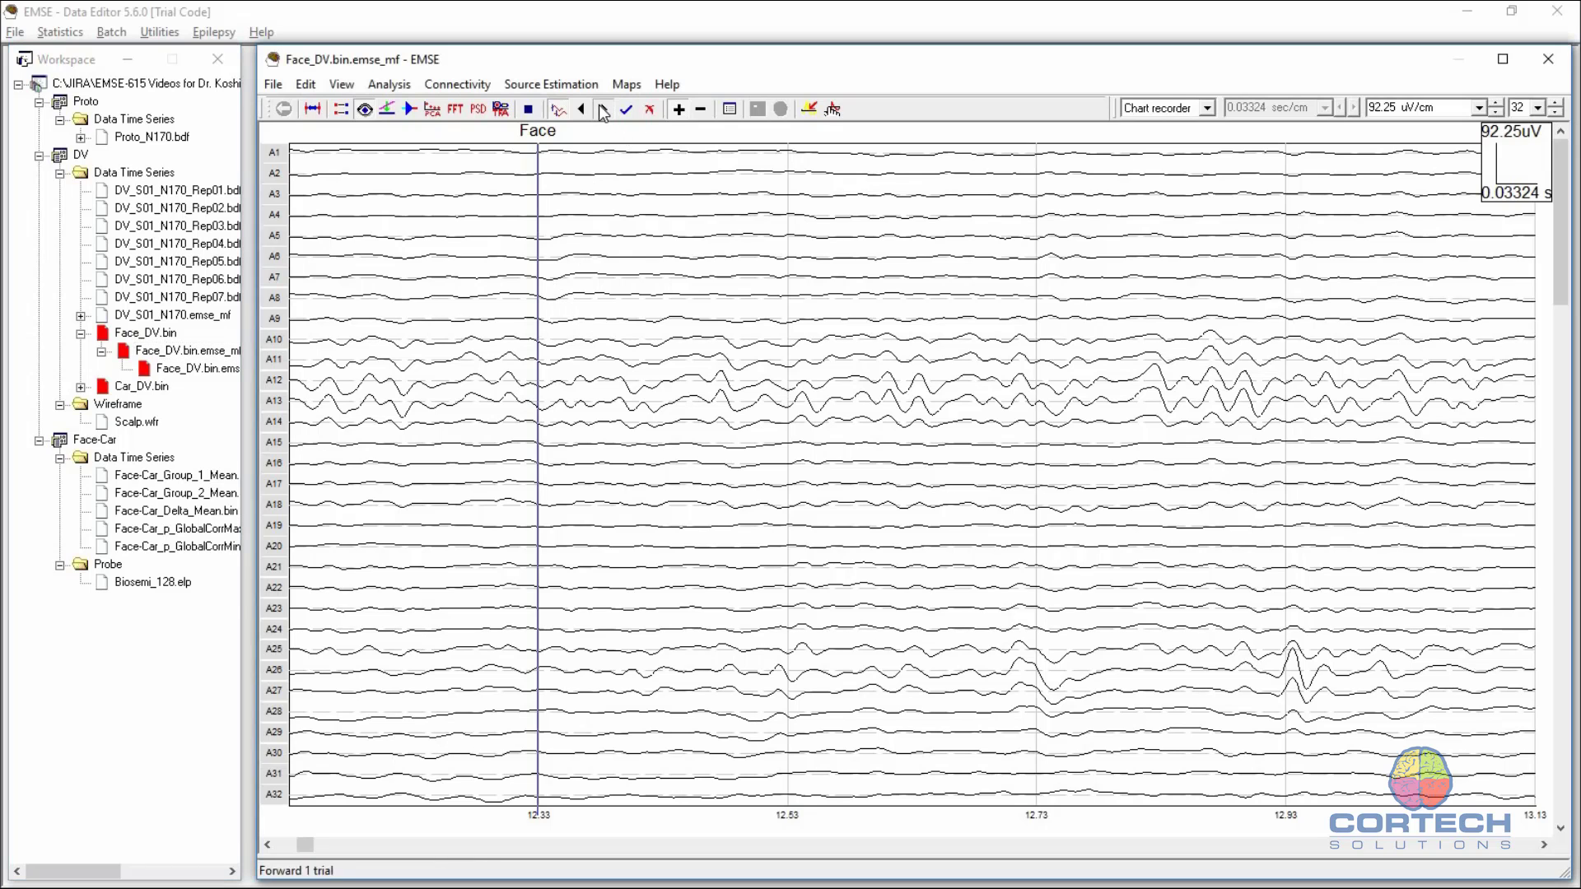
left_click(603, 110)
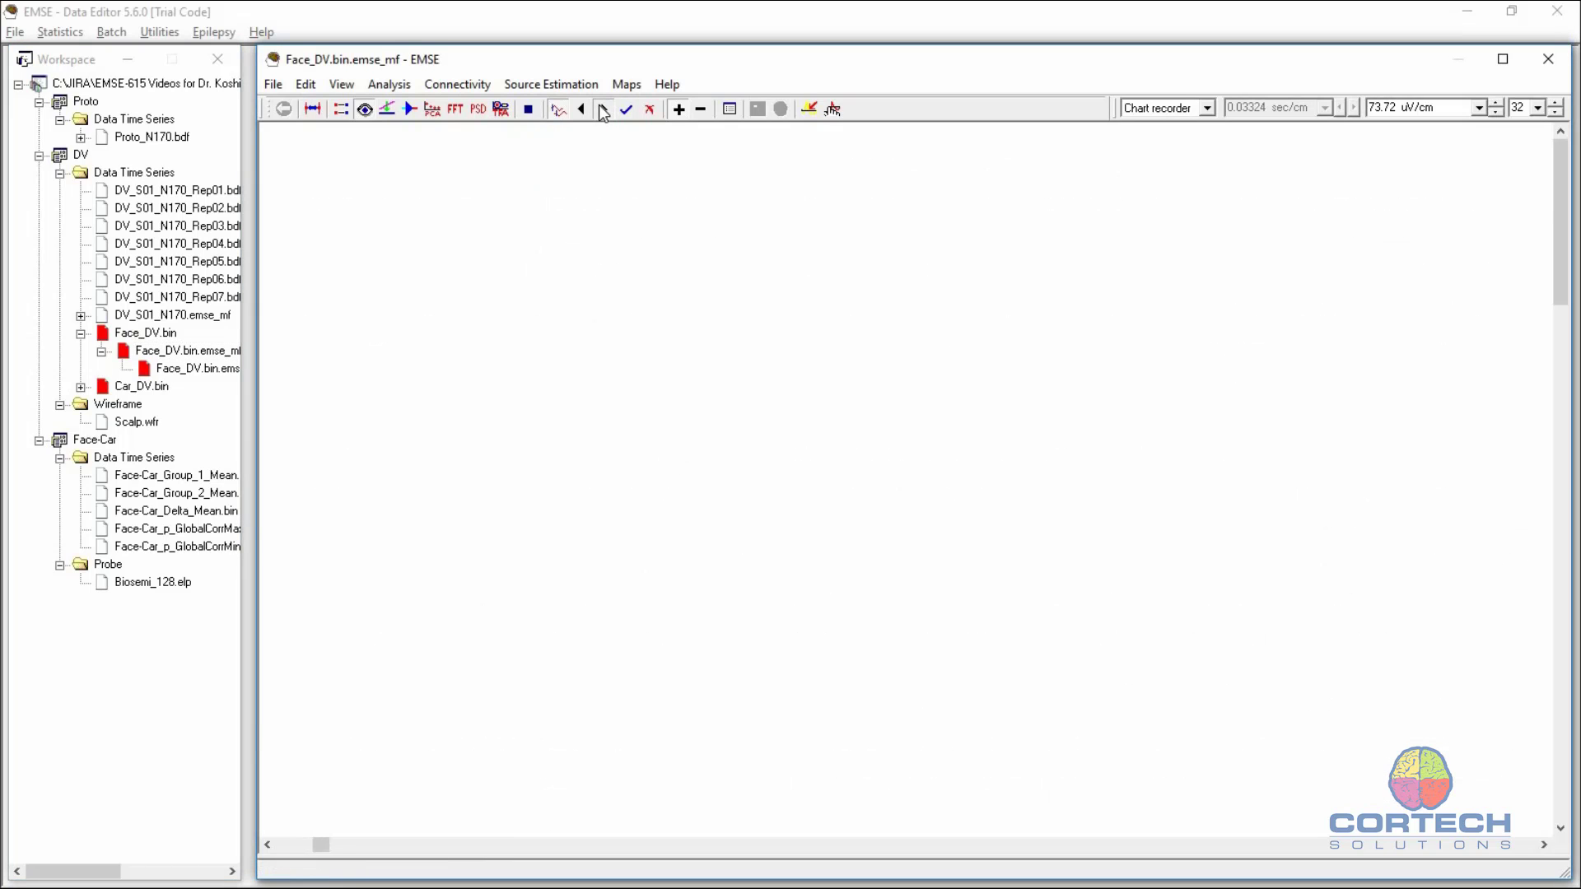
left_click(603, 110)
left_click(603, 110)
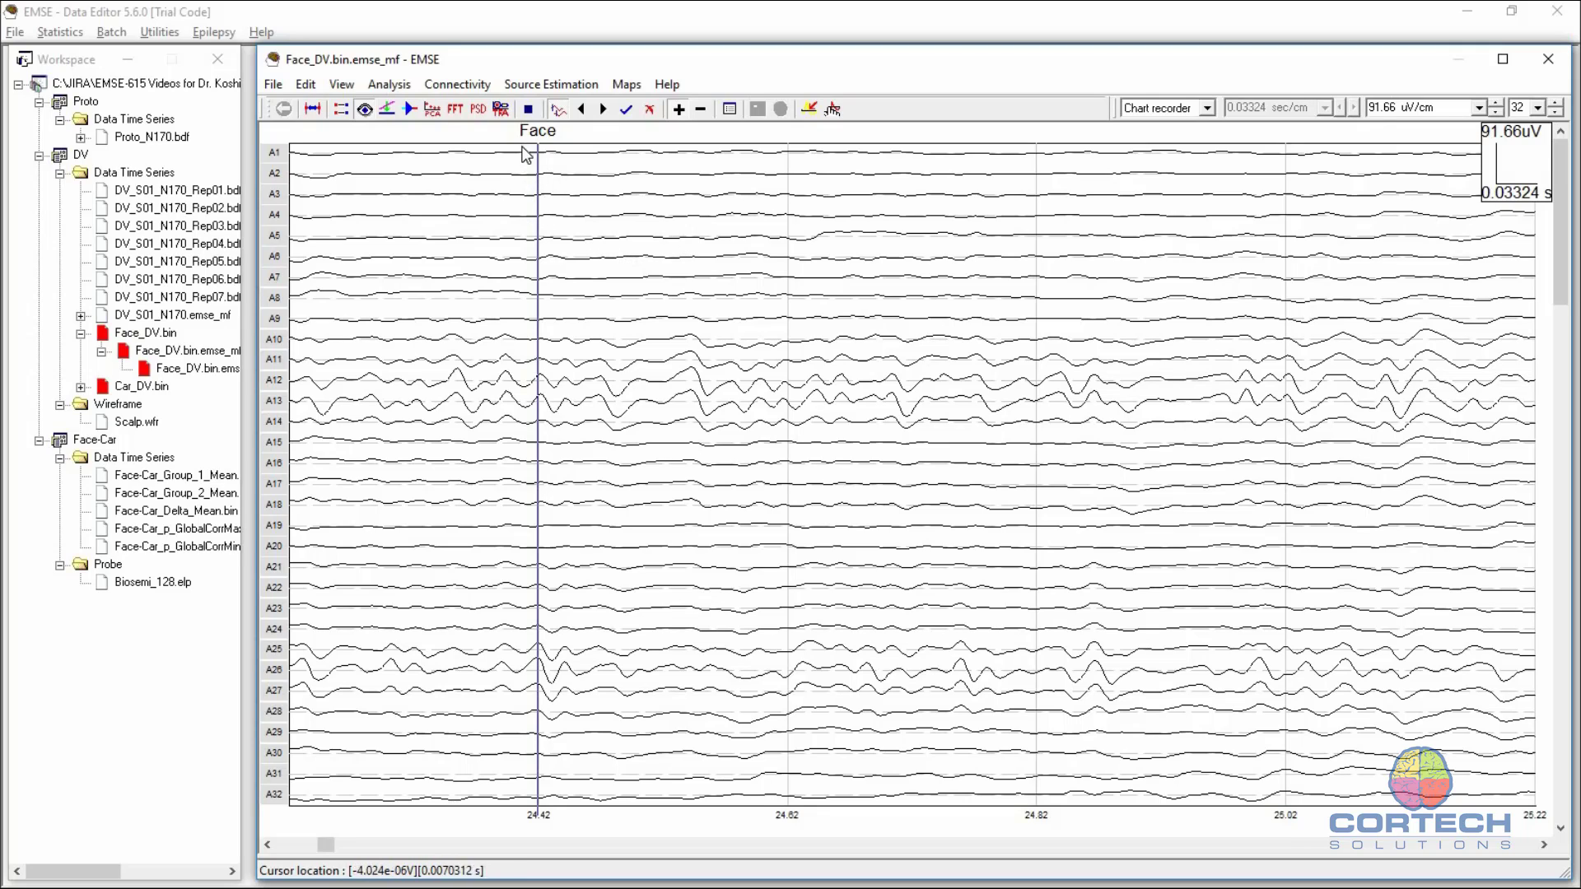
Step: Expand Car_DV.bin, open Car_DV.bin.emse_mf and advance through several of its Car trials
left_click(82, 387)
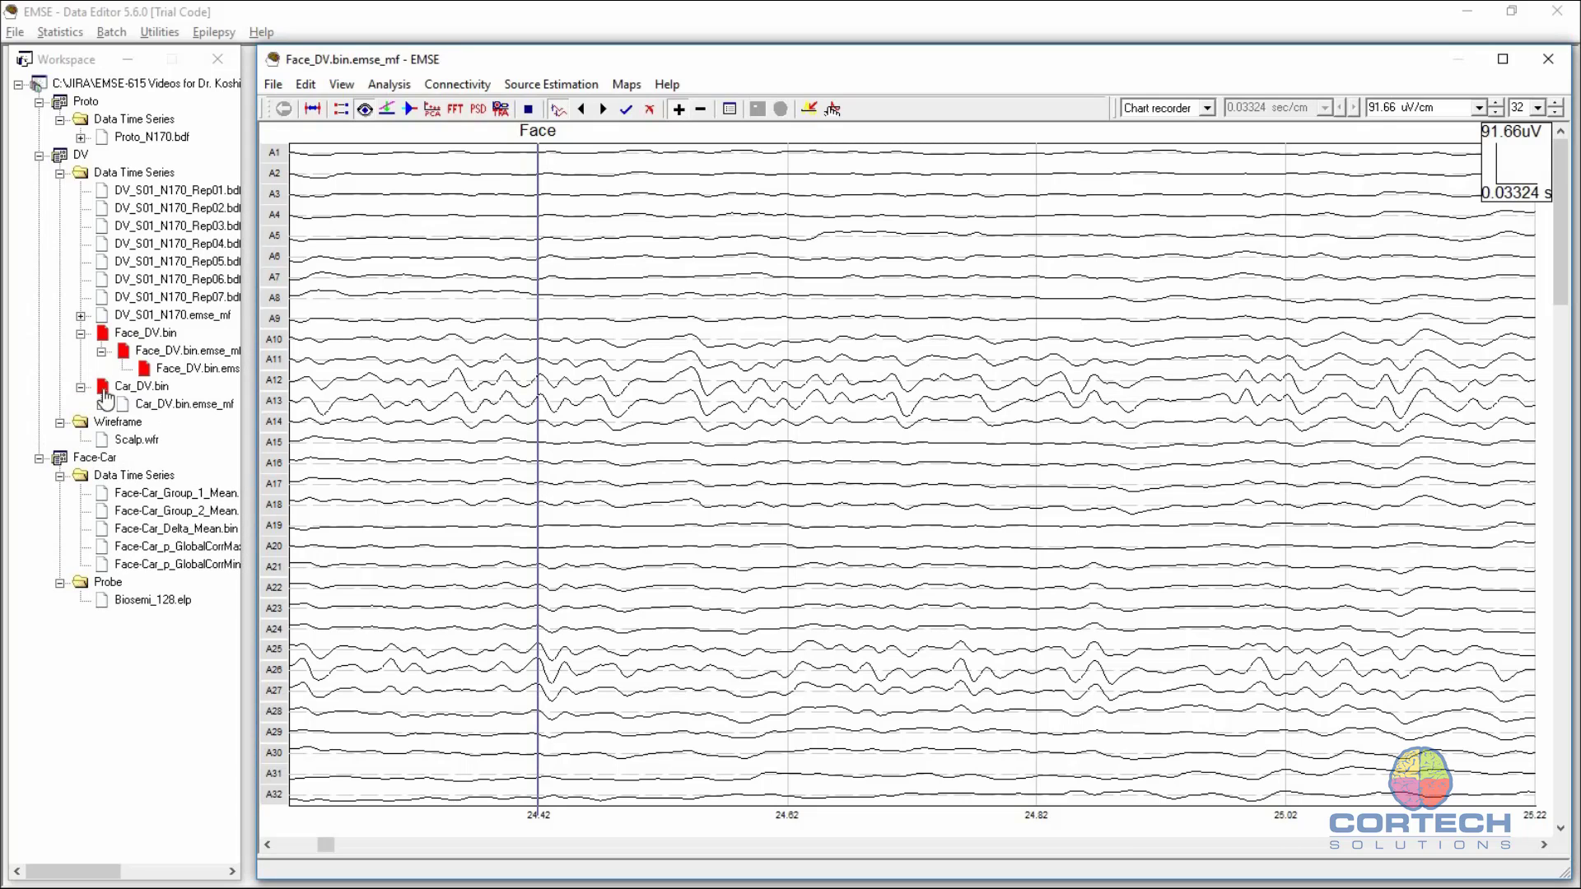
double_click(167, 409)
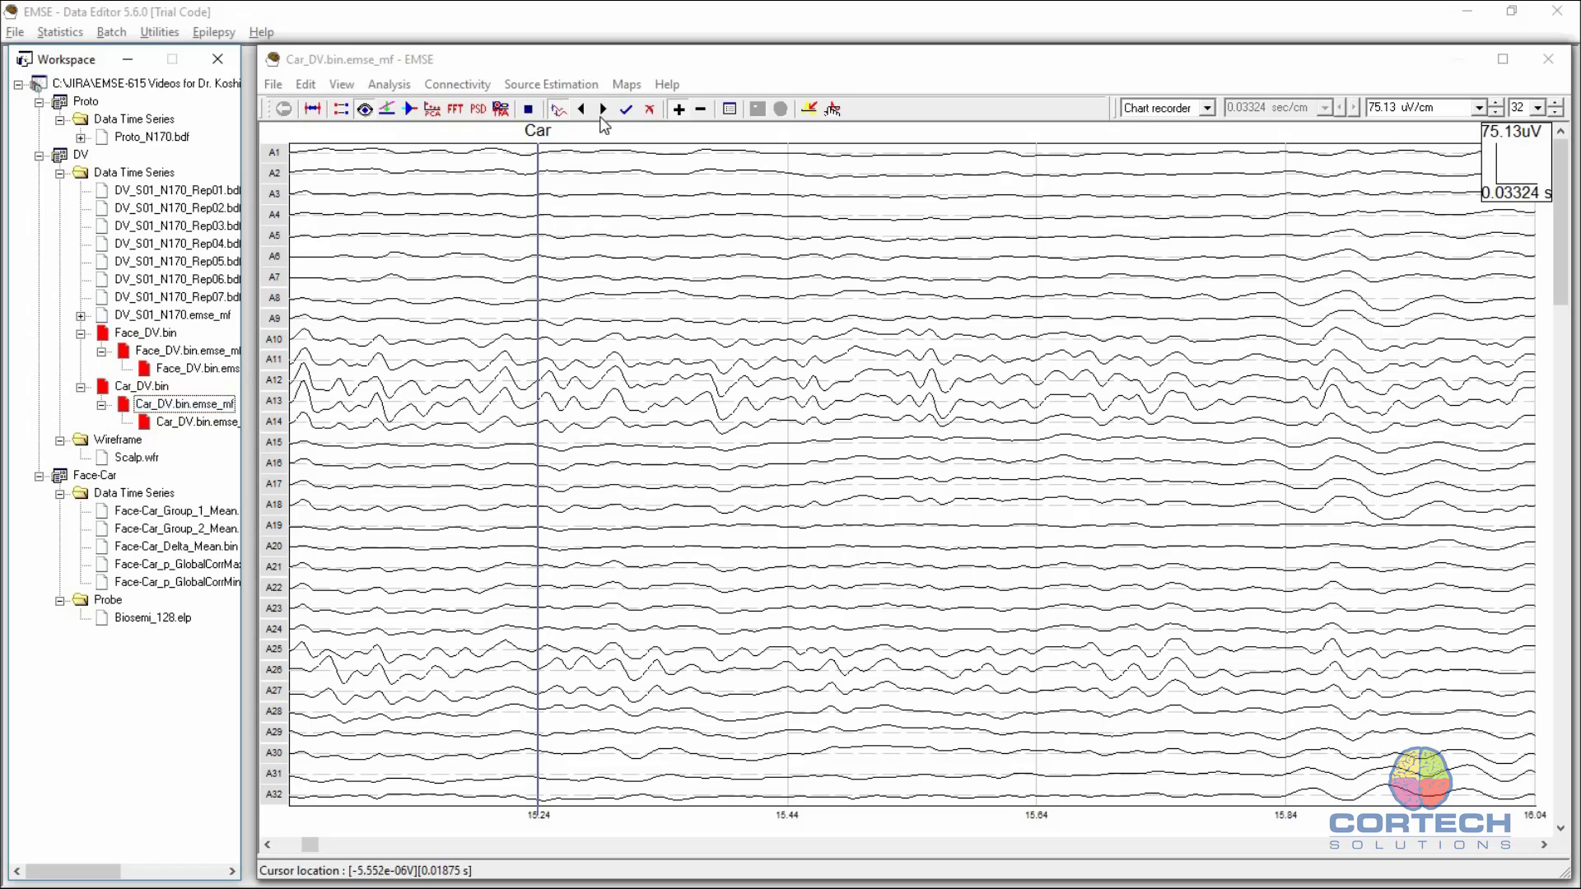
left_click(602, 109)
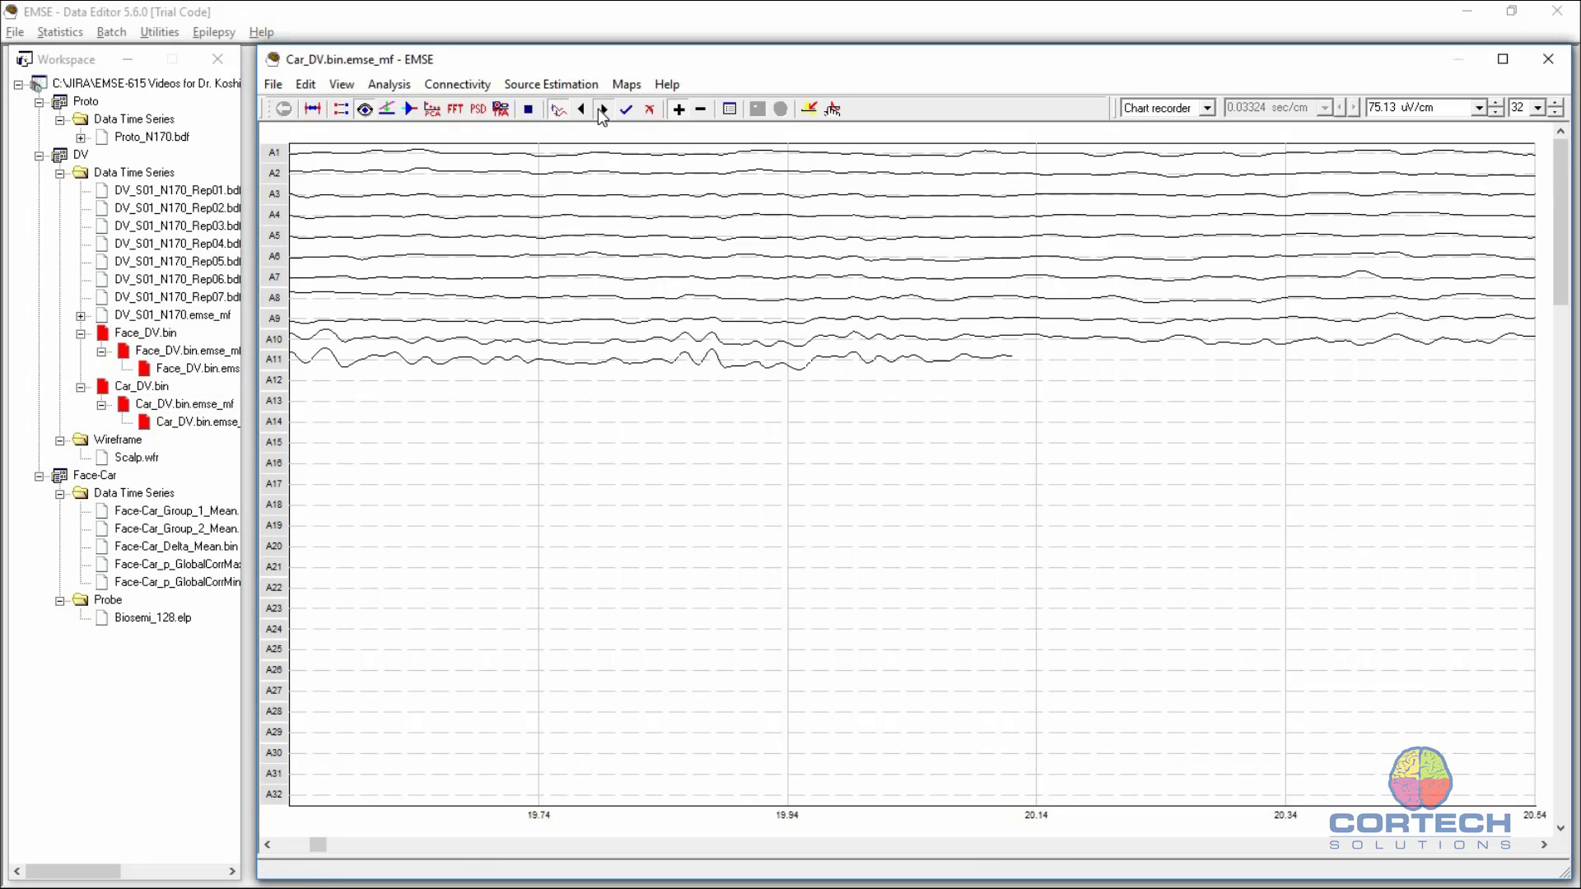
left_click(597, 109)
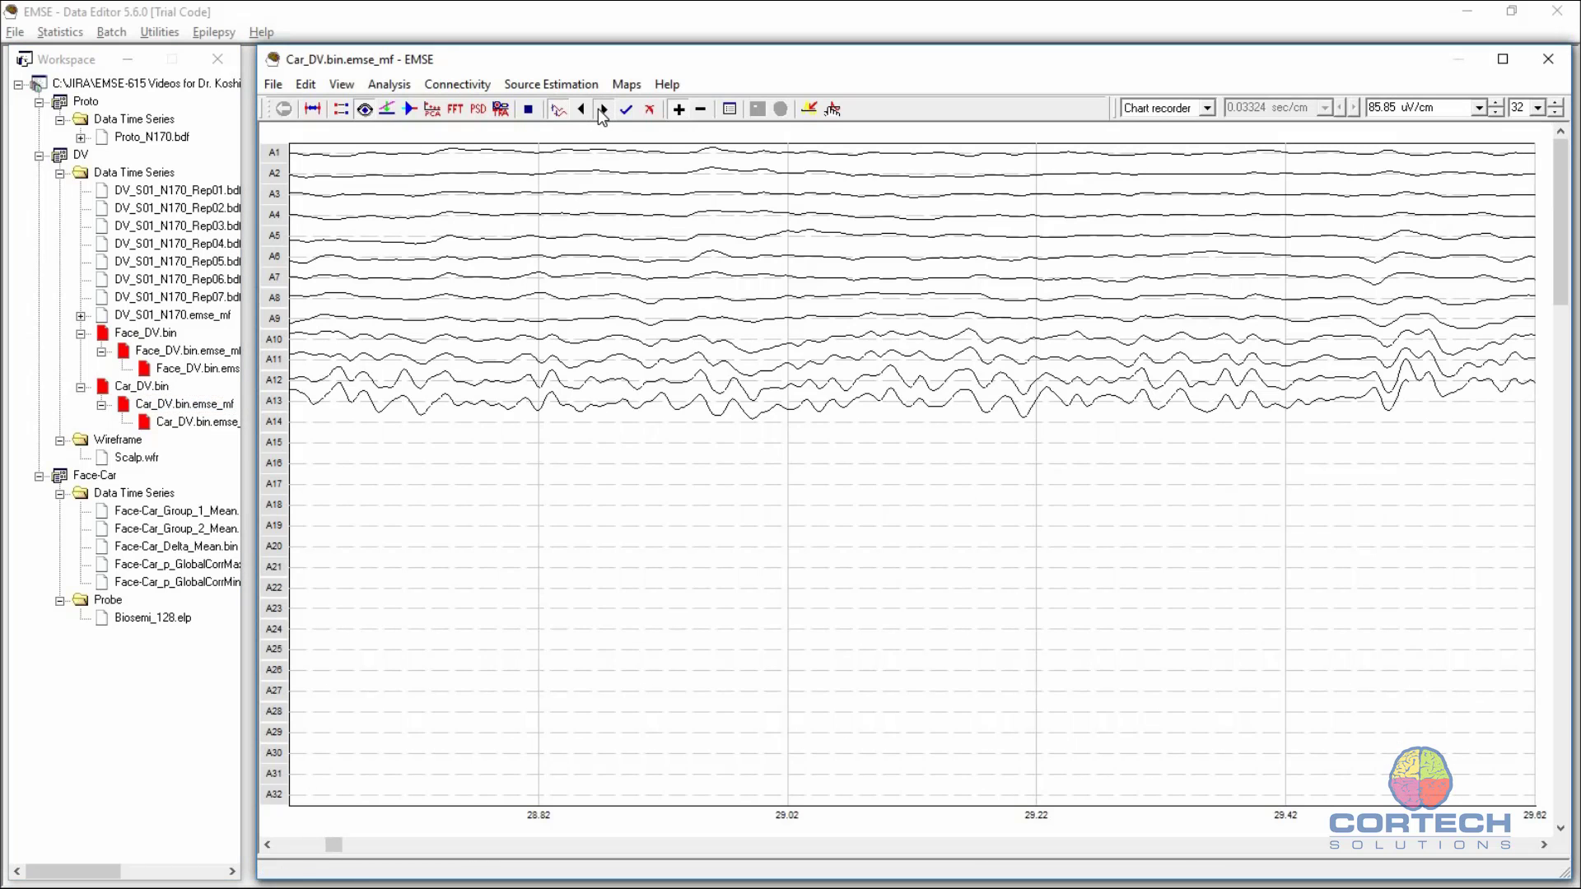
left_click(598, 109)
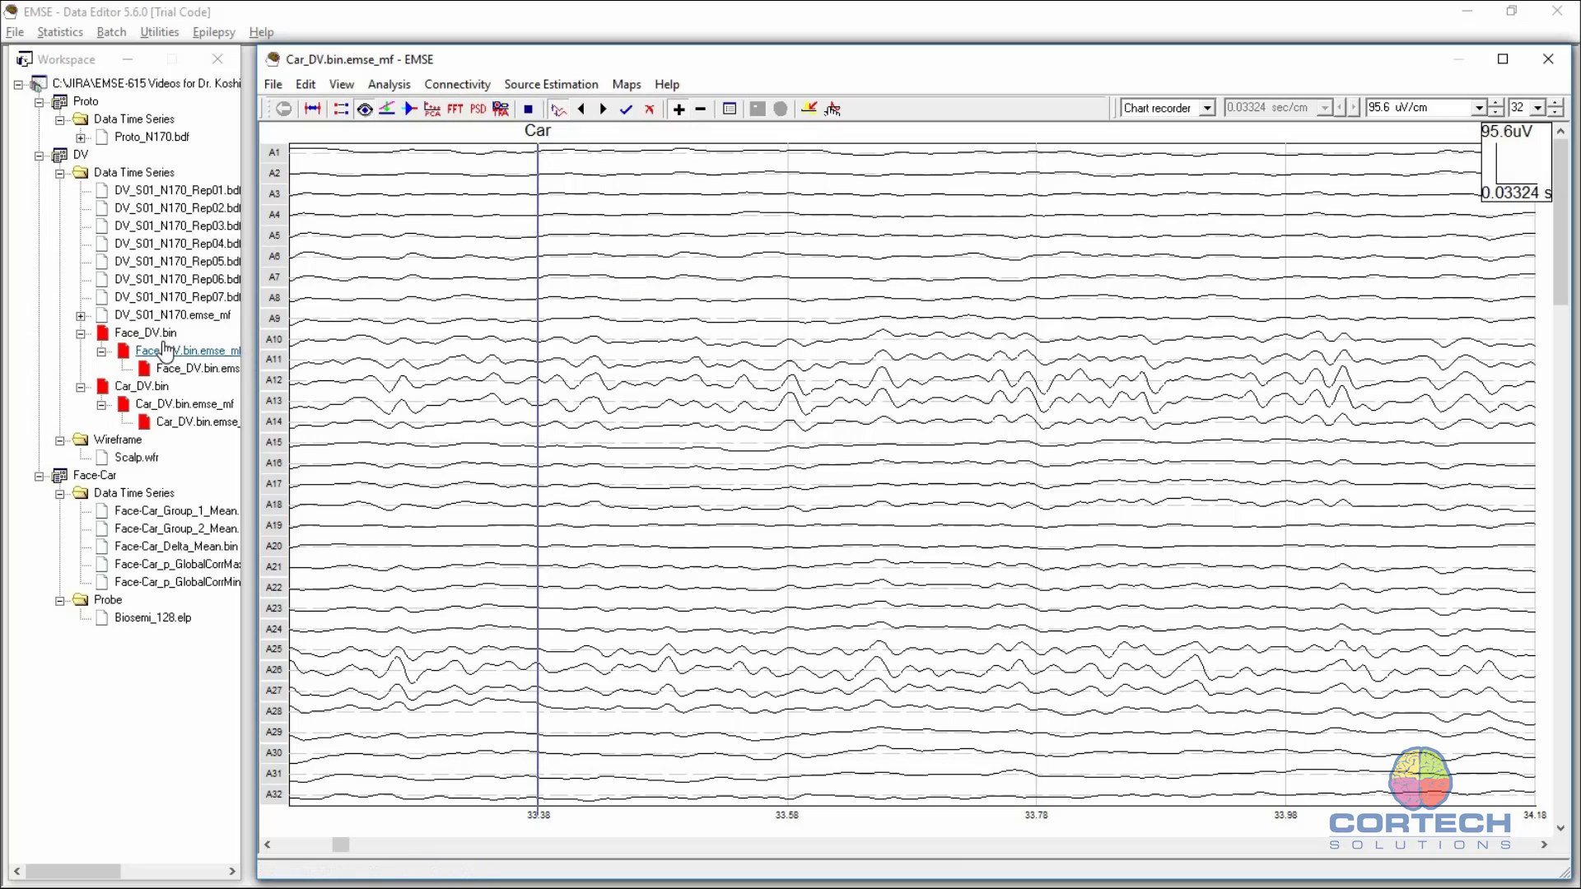
Step: Start a One Condition Test on continuous time series with an interval of interest from -0.1 to 0.4 seconds
left_click(53, 34)
left_click(117, 55)
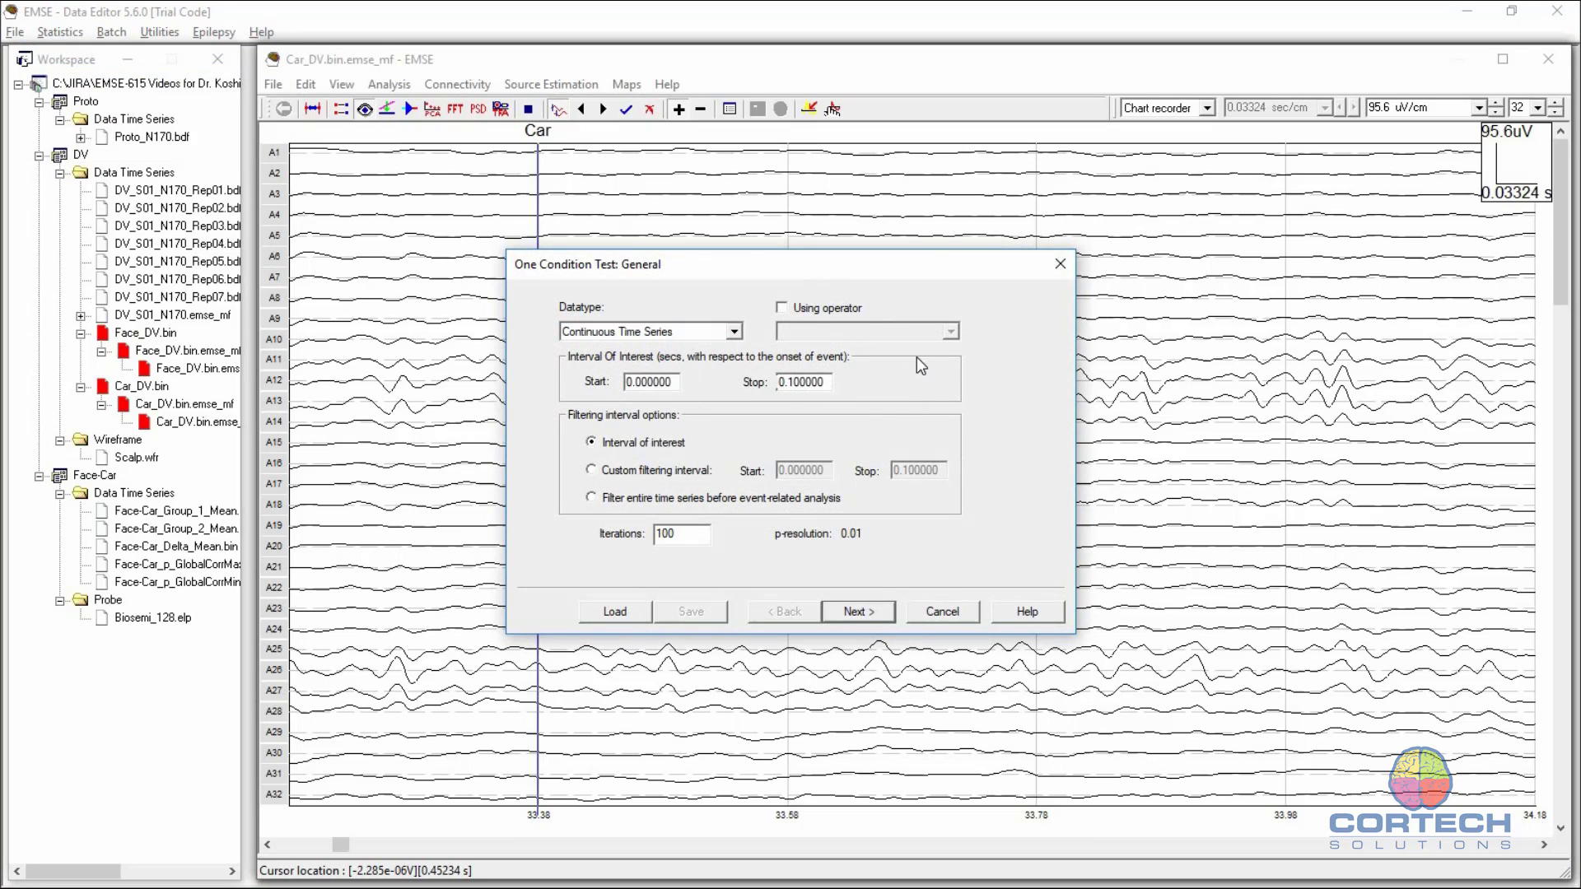
key("BackSpace")
key("BackSpace")
key("BackSpace")
key("BackSpace")
key("BackSpace")
key("BackSpace")
key("BackSpace")
key("BackSpace")
type("-0.1")
key("Tab")
type("0.1")
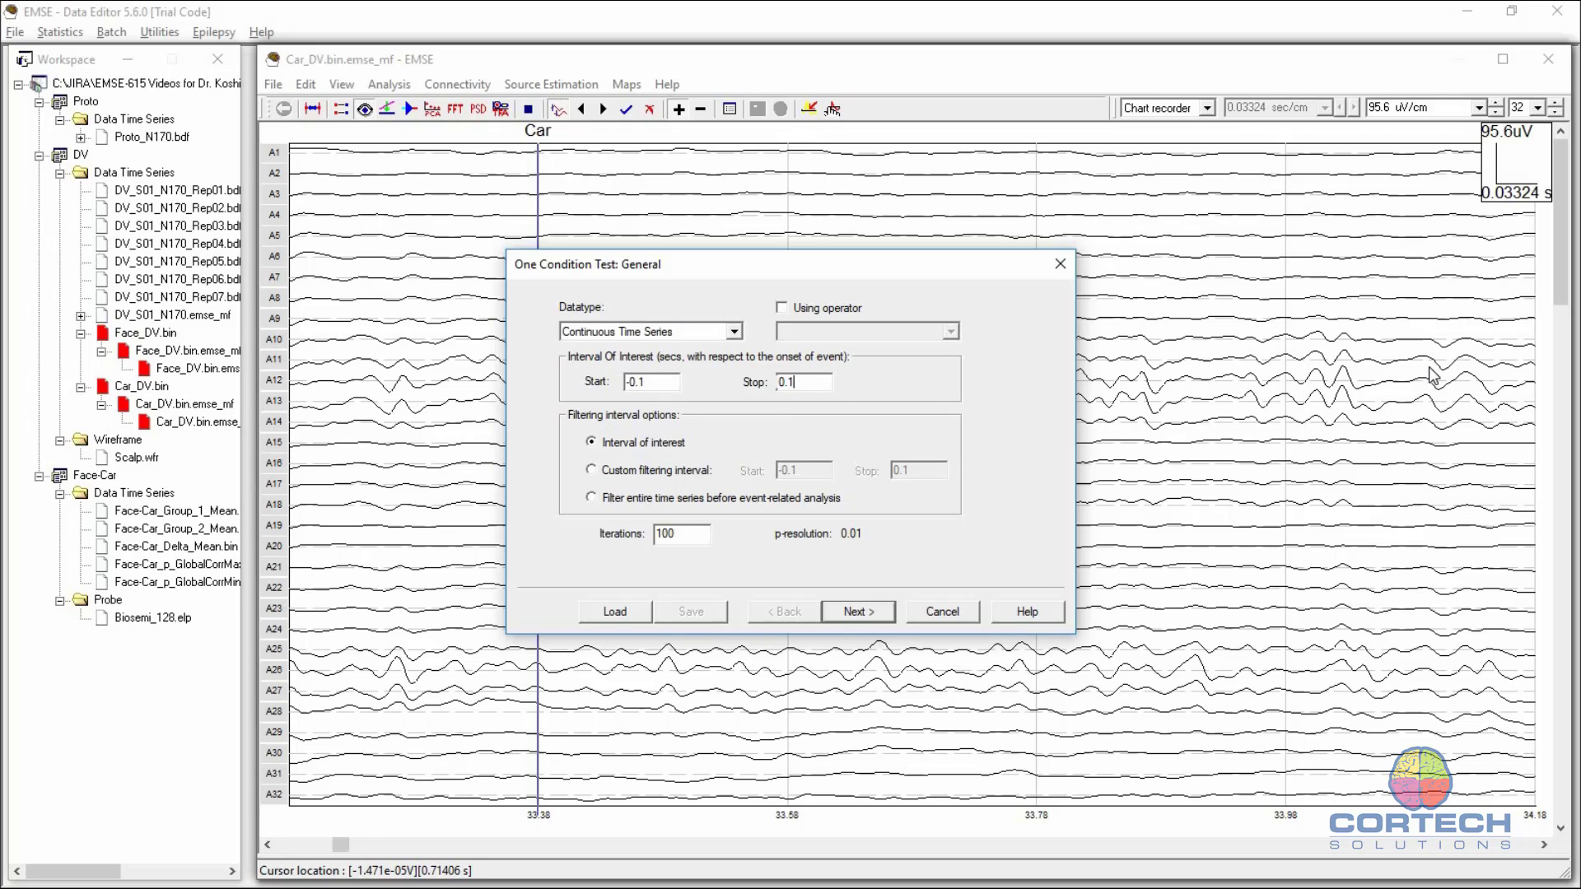
key("BackSpace")
type("4")
Step: Use a custom filtering interval from -0.2 to 0.5 seconds for the test
left_click(591, 472)
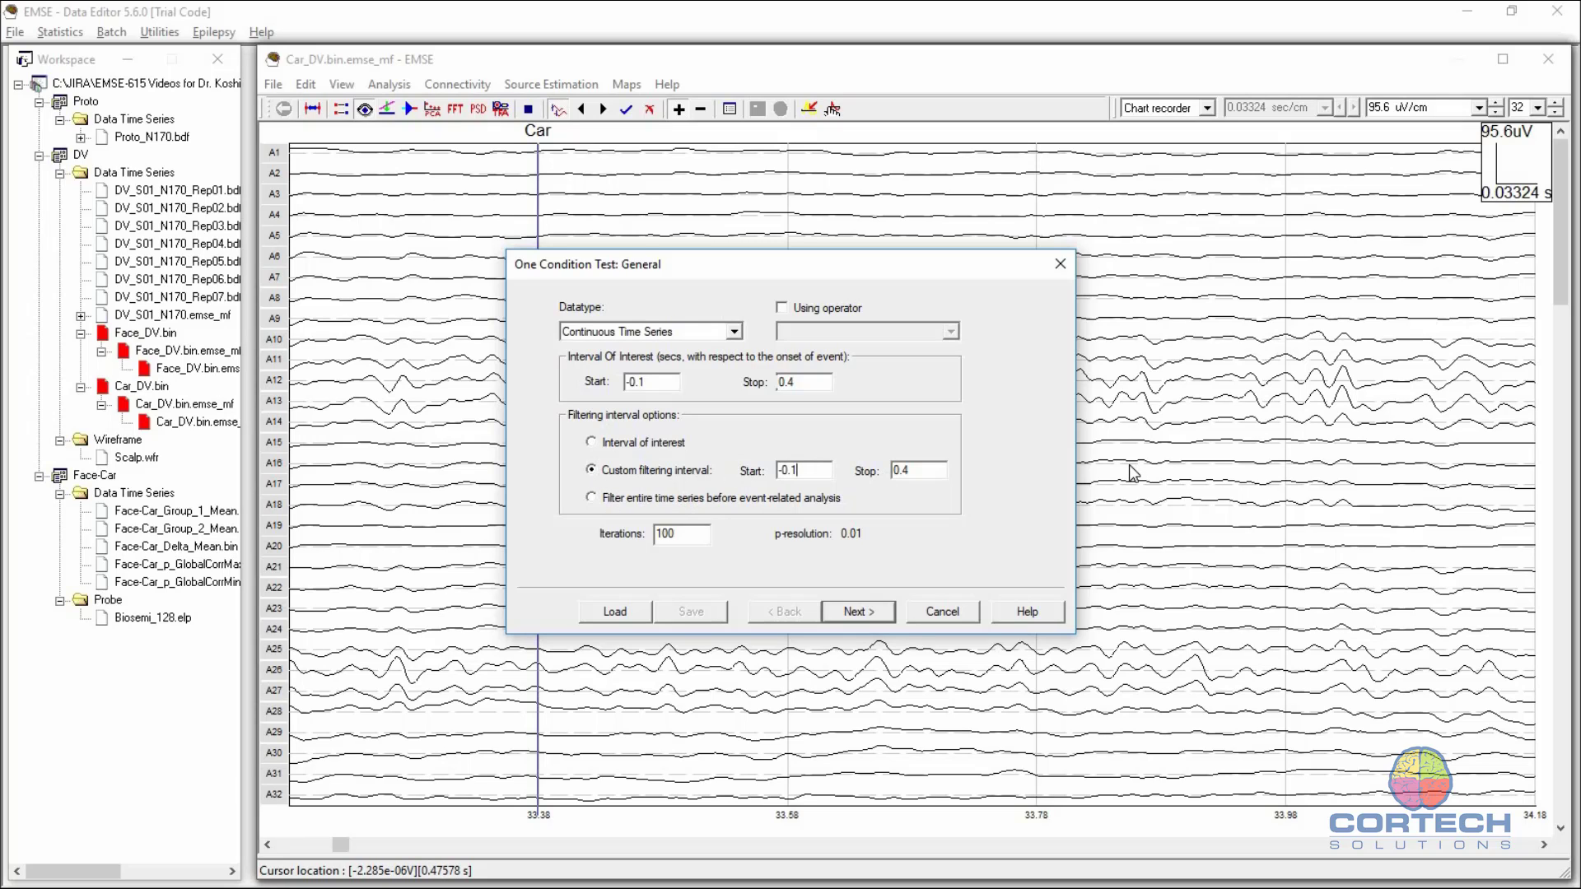
key("BackSpace")
type("2")
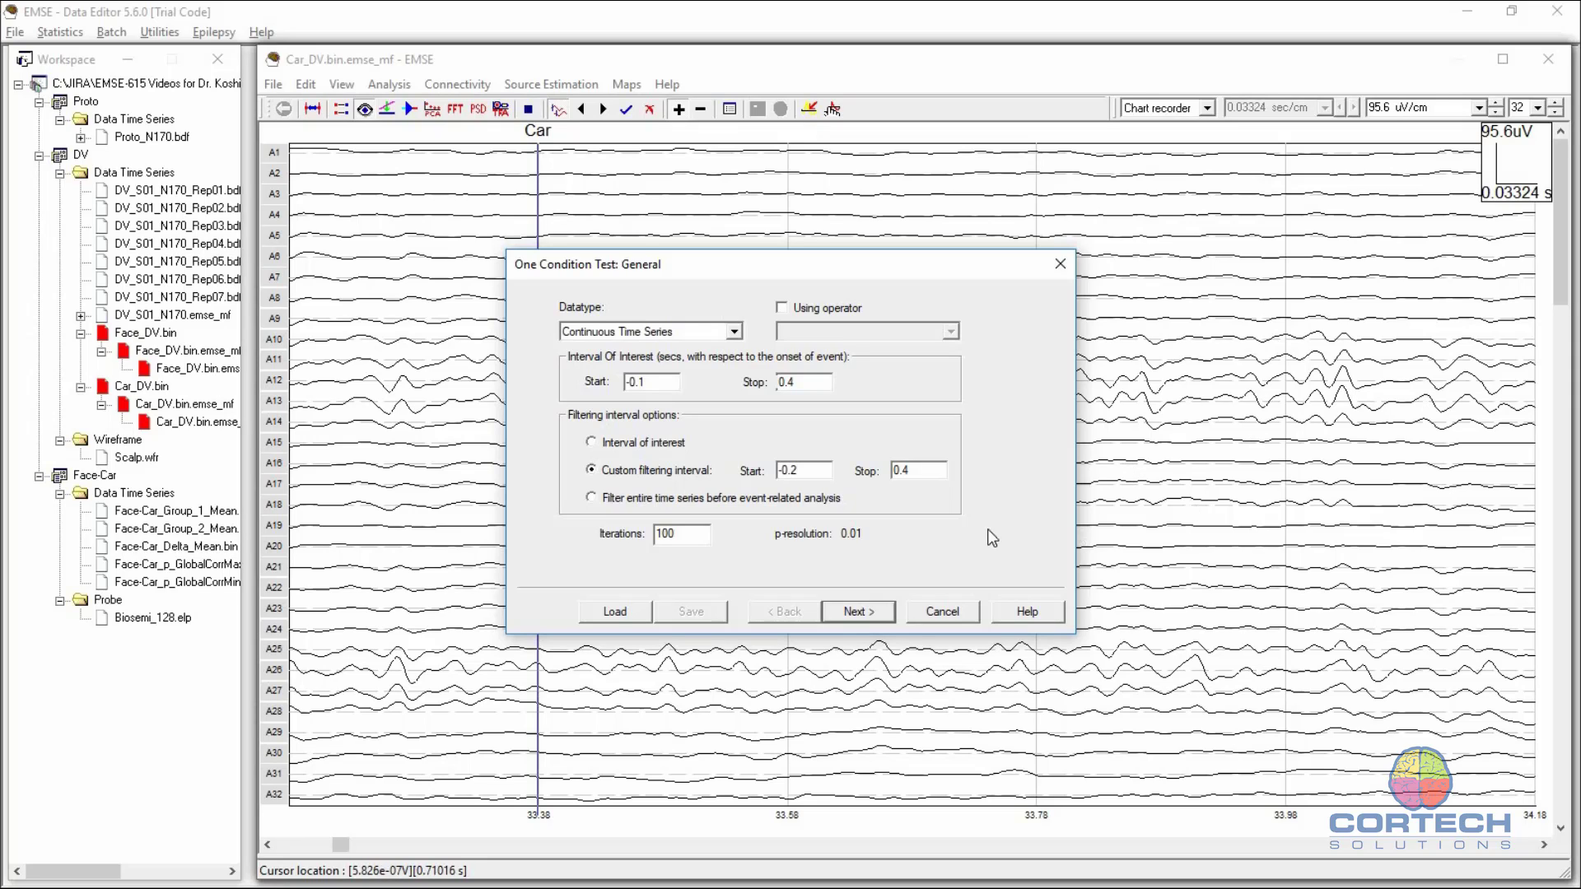
left_click(922, 476)
key("BackSpace")
type("5")
Step: Set the test's number of iterations to 500 and continue to file selection
left_click(681, 535)
key("BackSpace")
key("BackSpace")
key("BackSpace")
type("500")
left_click(866, 610)
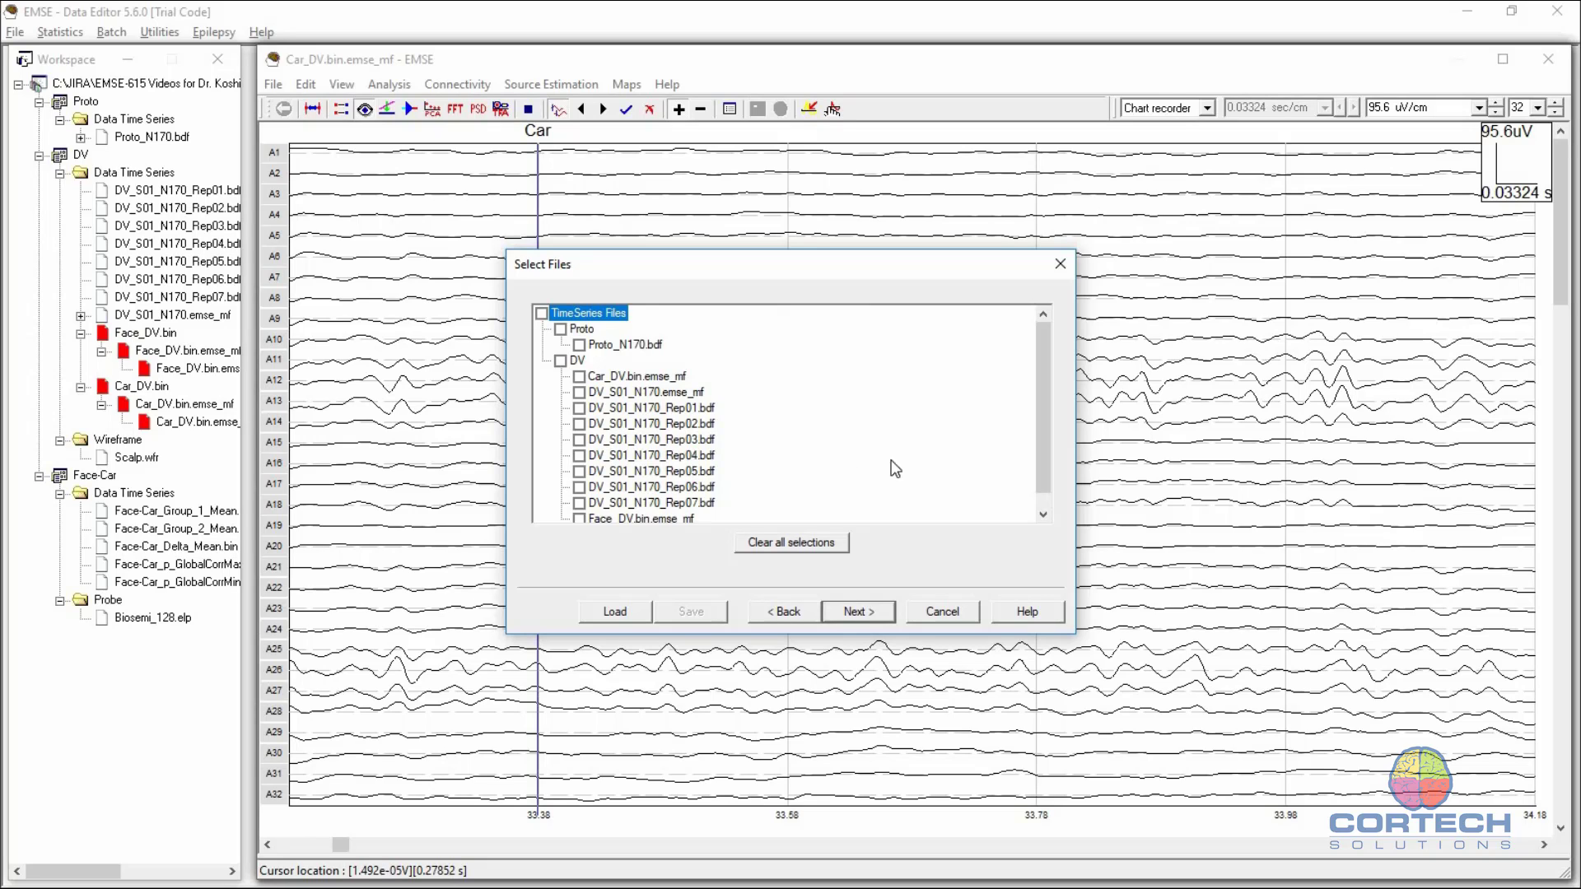
Step: Include only Face_DV.bin.emse_mf from the DV project and choose Face as the test condition
left_click(579, 518)
left_click(865, 609)
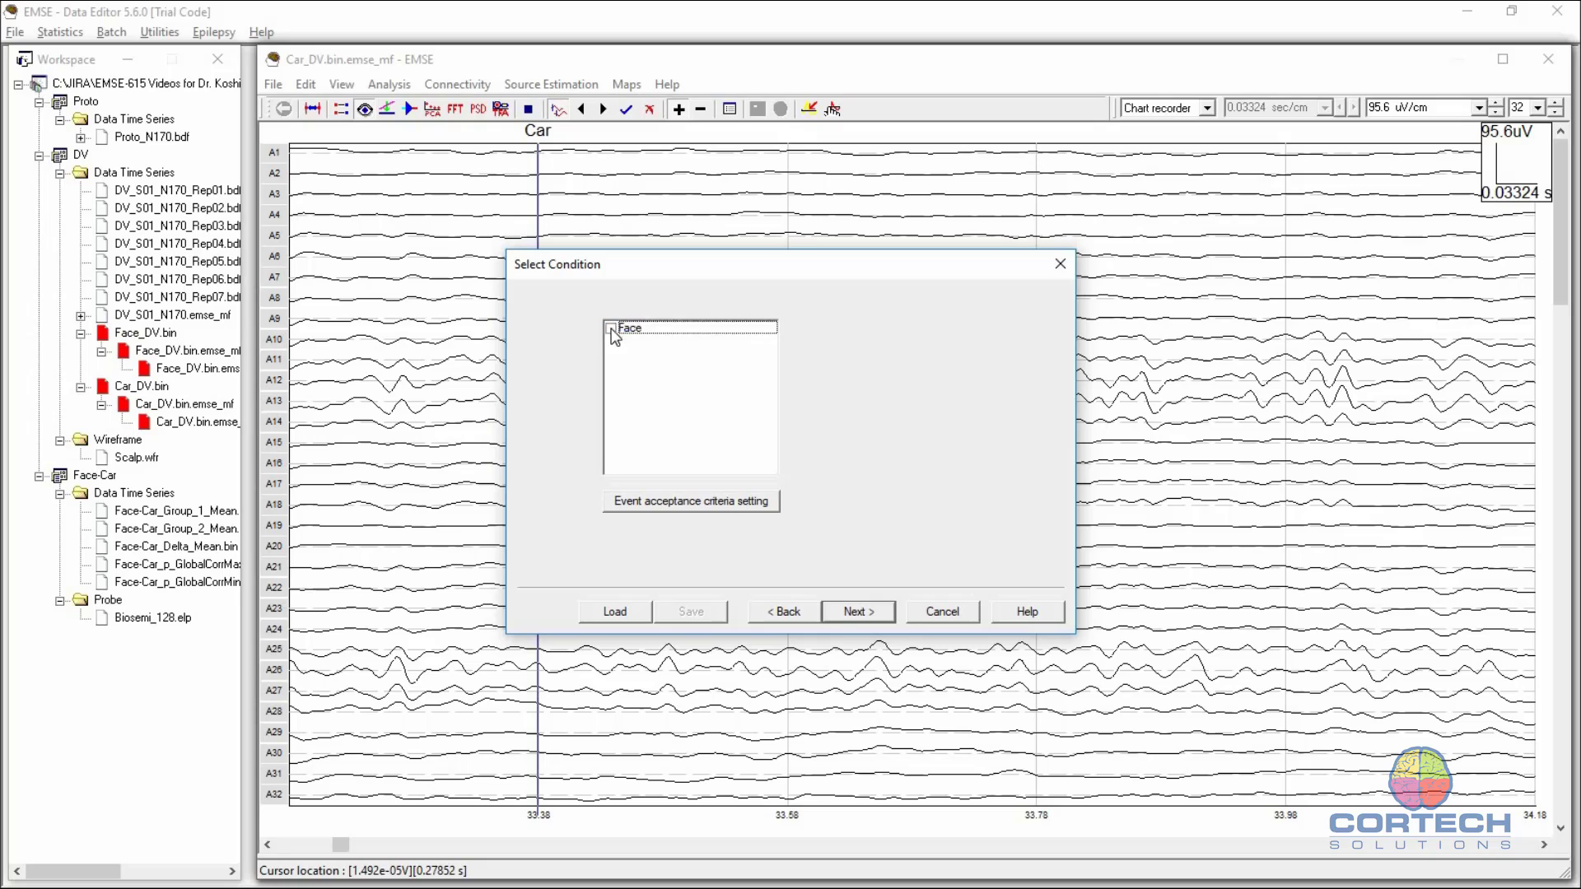
left_click(610, 328)
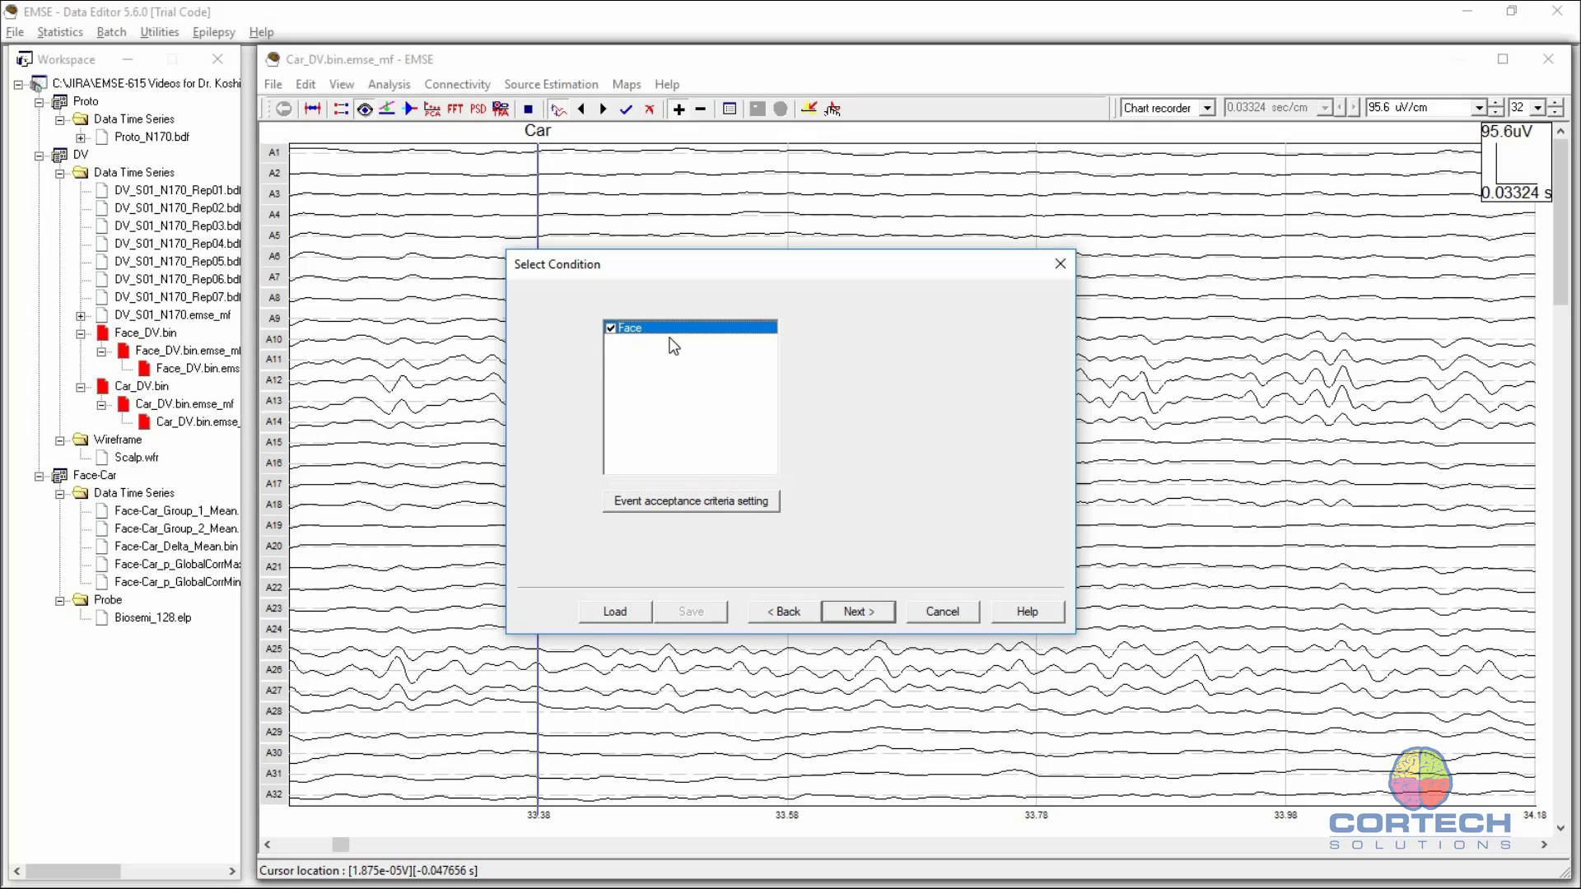
left_click(863, 612)
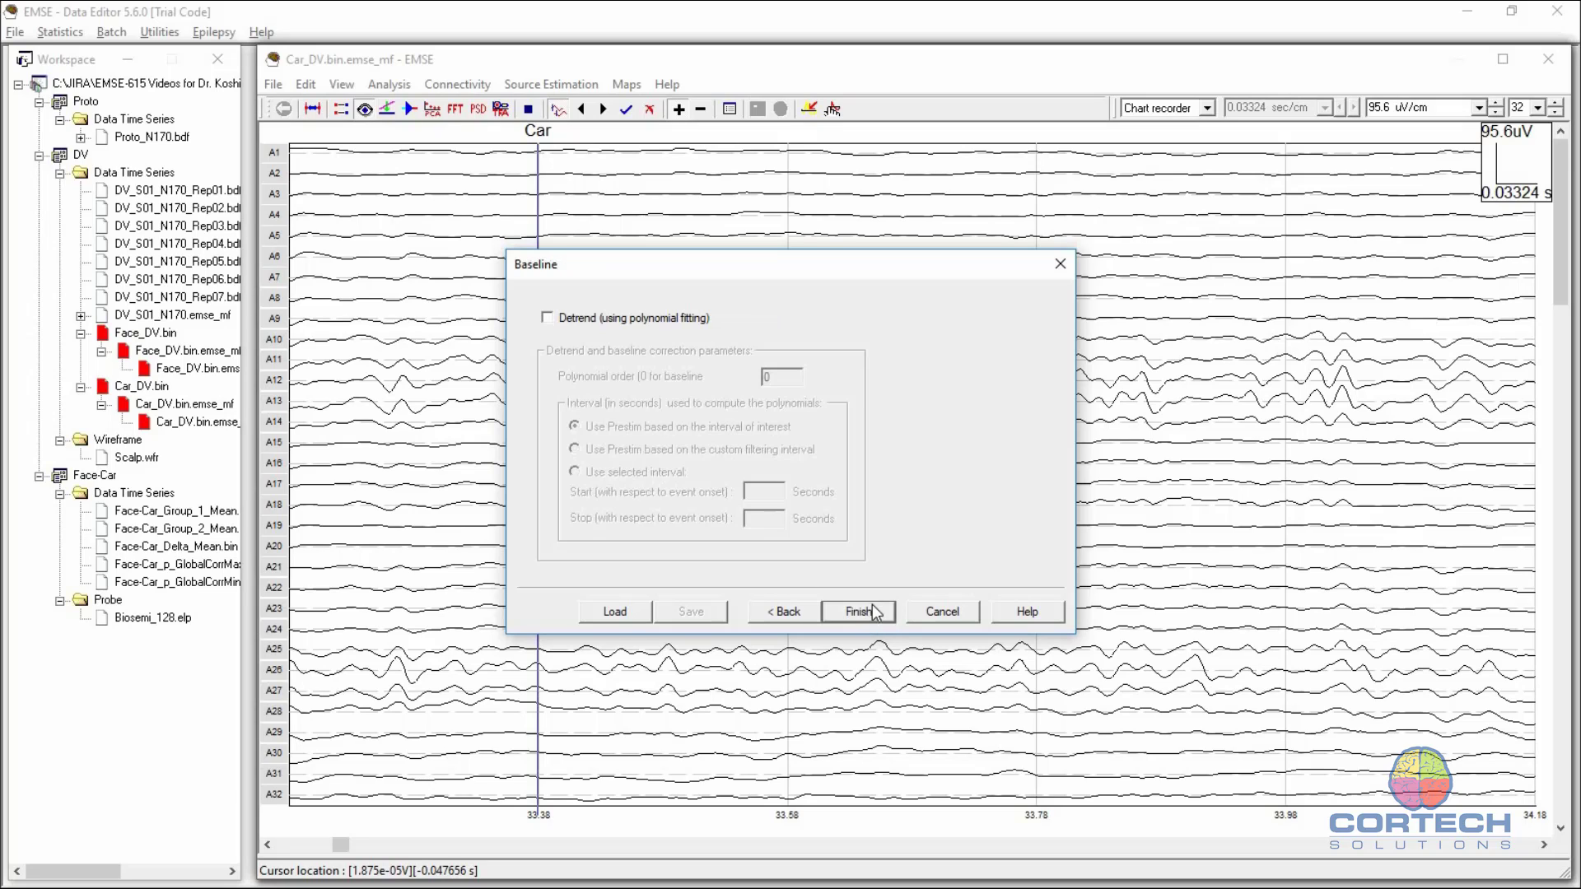
Step: Enable detrending with polynomial order 0 using the prestim of the interval of interest, and run the test
left_click(547, 319)
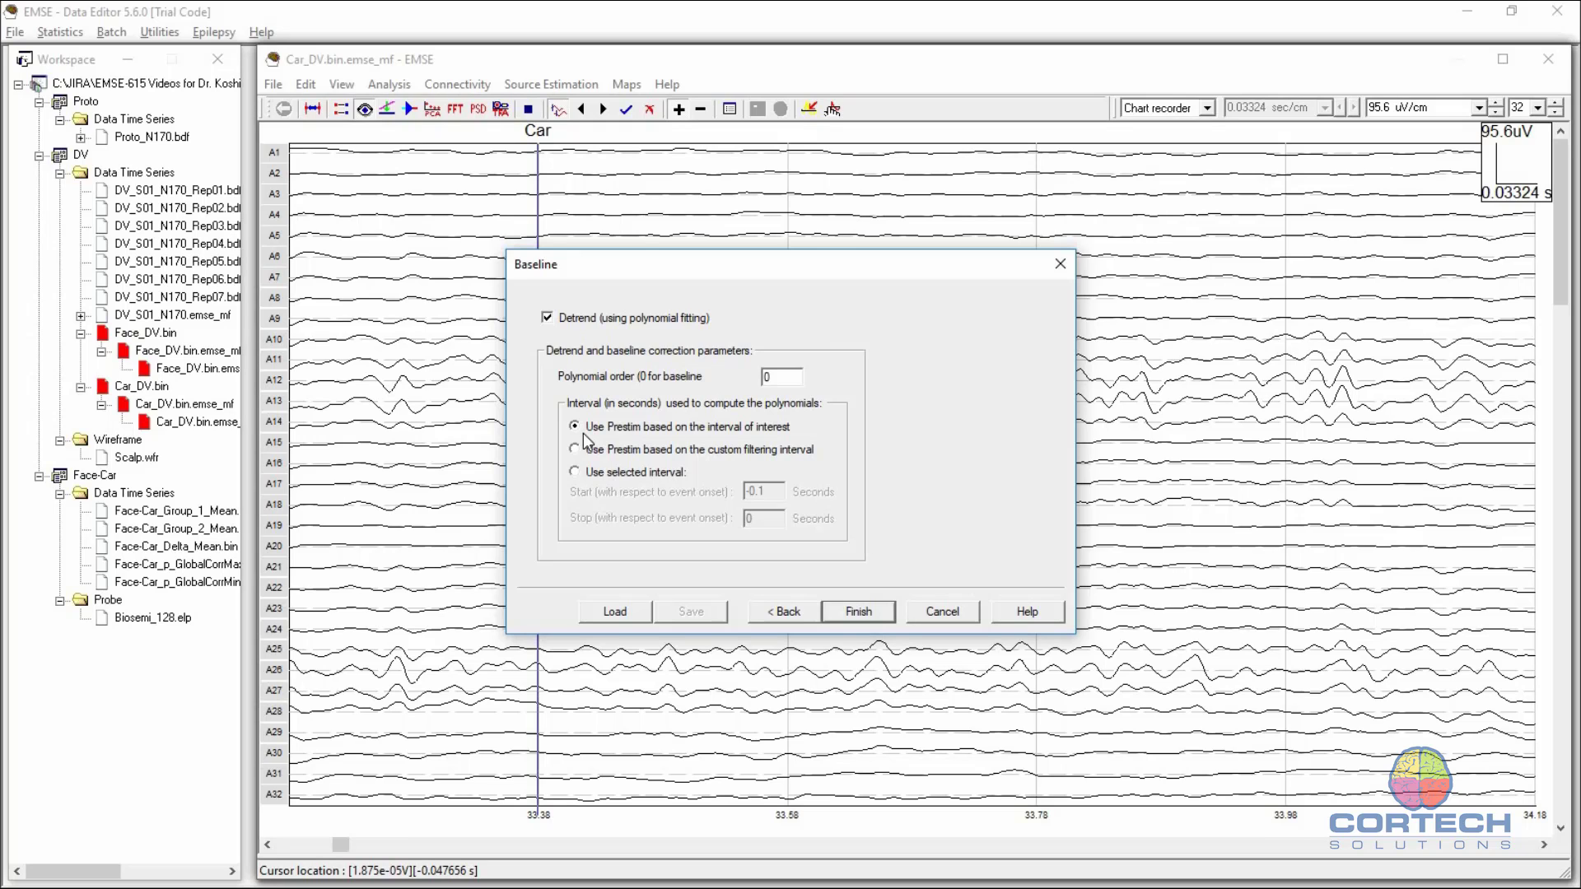
left_click(857, 611)
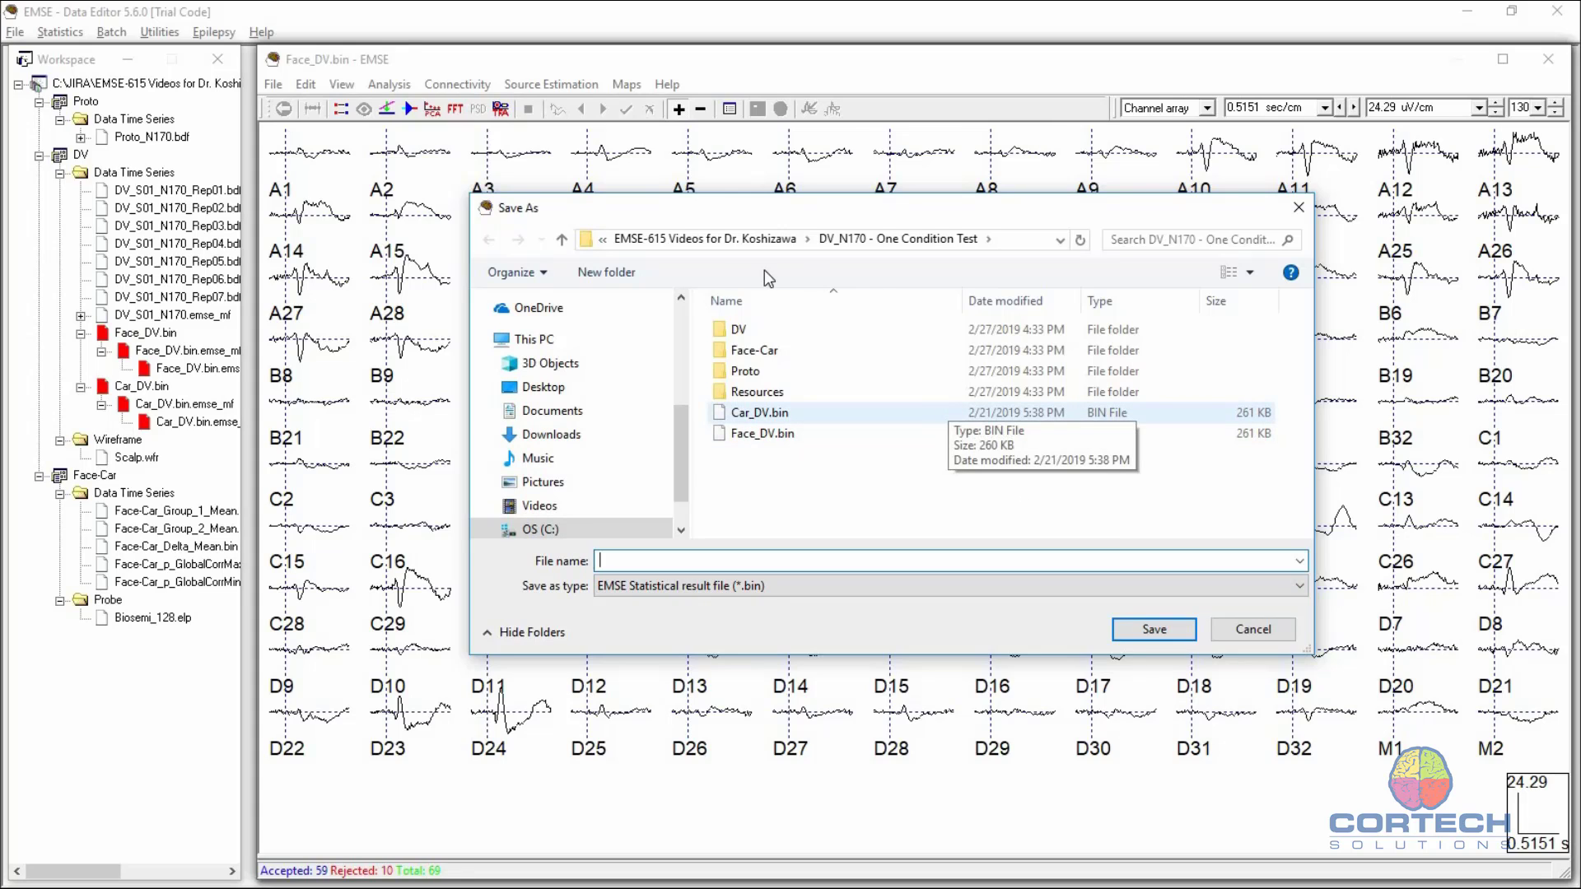
Step: Create a new folder in DV_N170 - One Condition Test and delete the duplicate New folder (2)
left_click(606, 273)
left_click(606, 280)
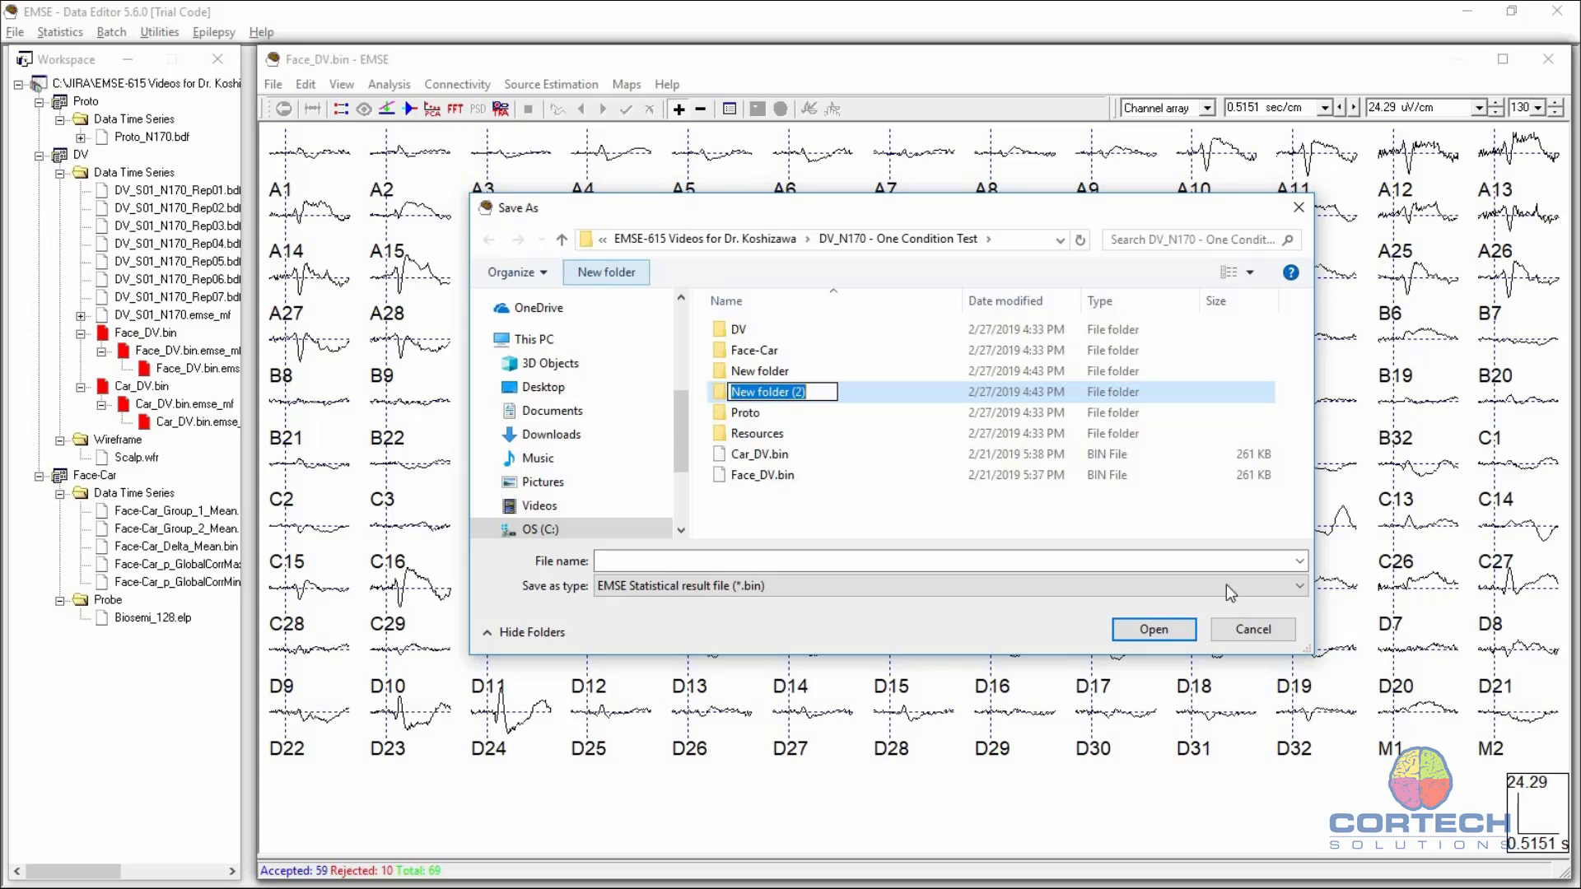
key("Return")
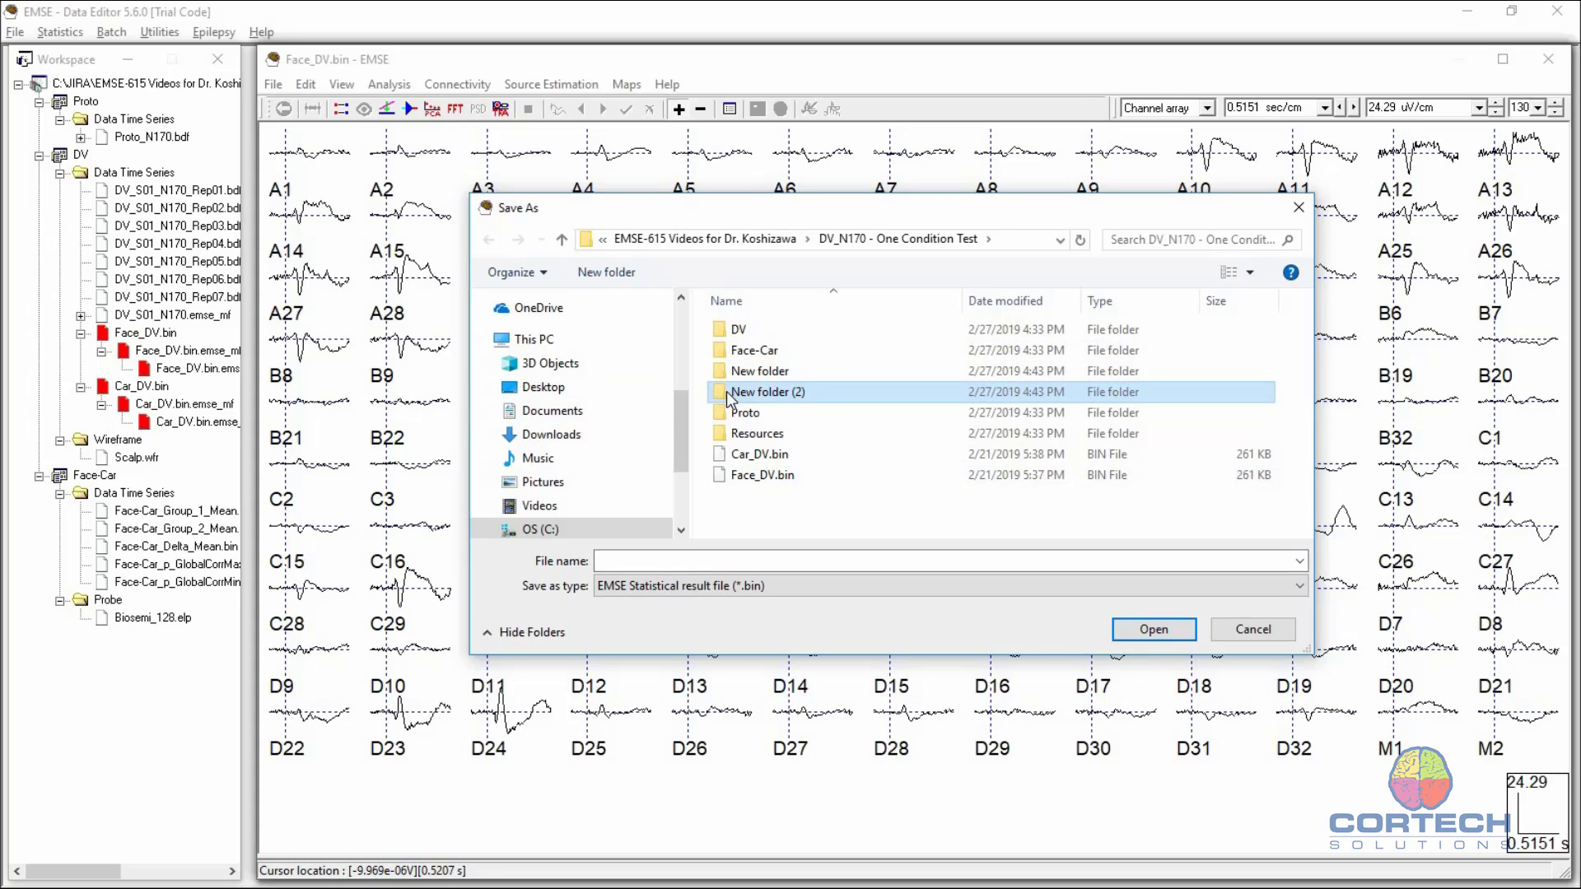
right_click(747, 404)
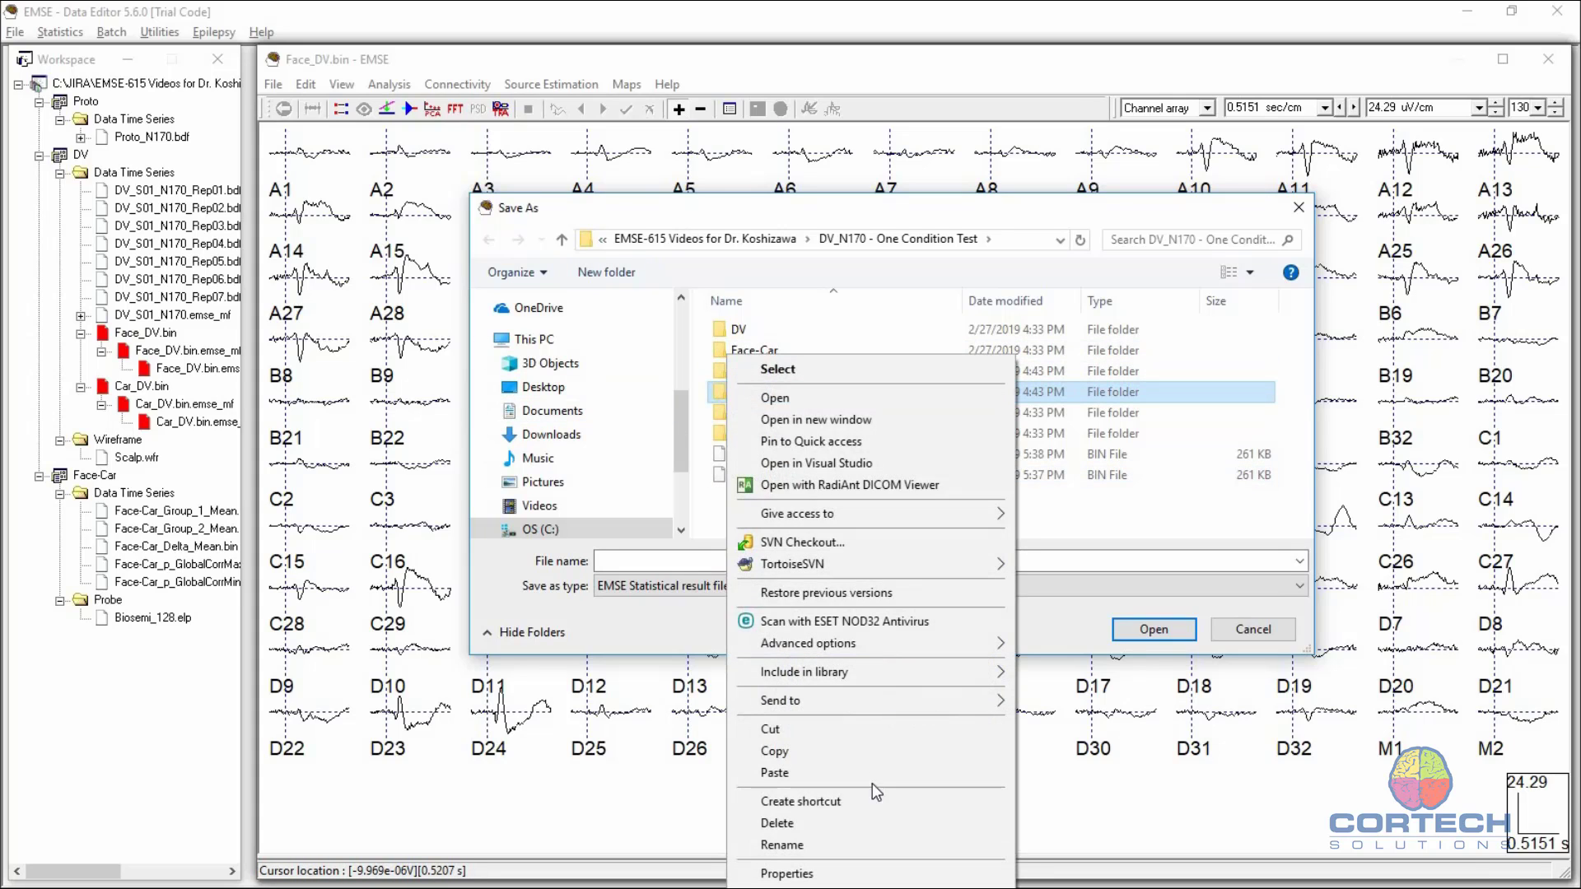
left_click(876, 821)
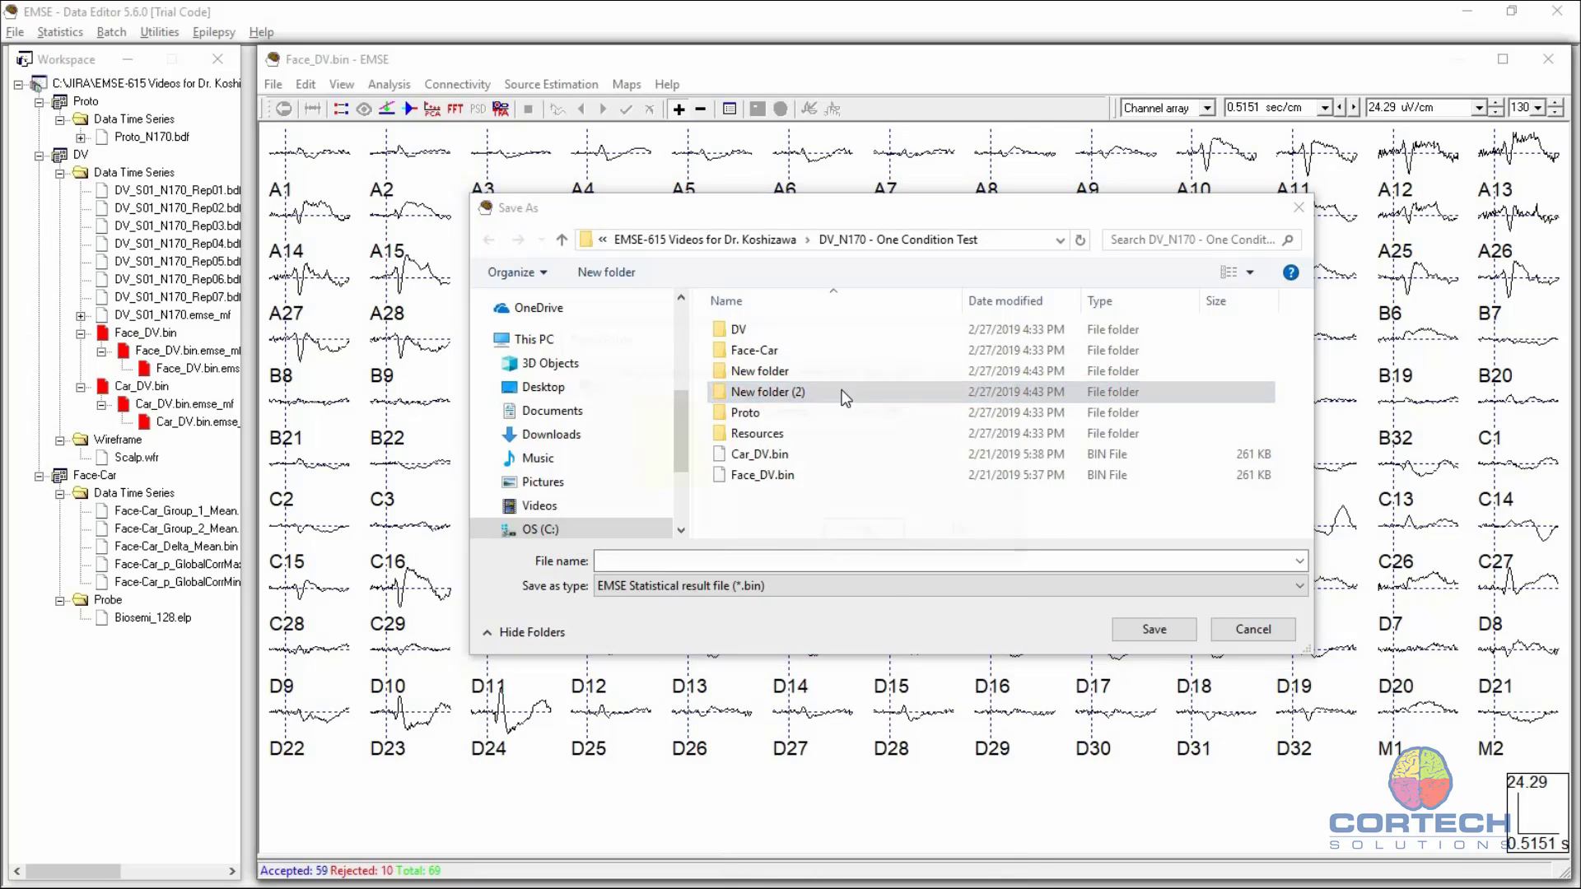
left_click(874, 535)
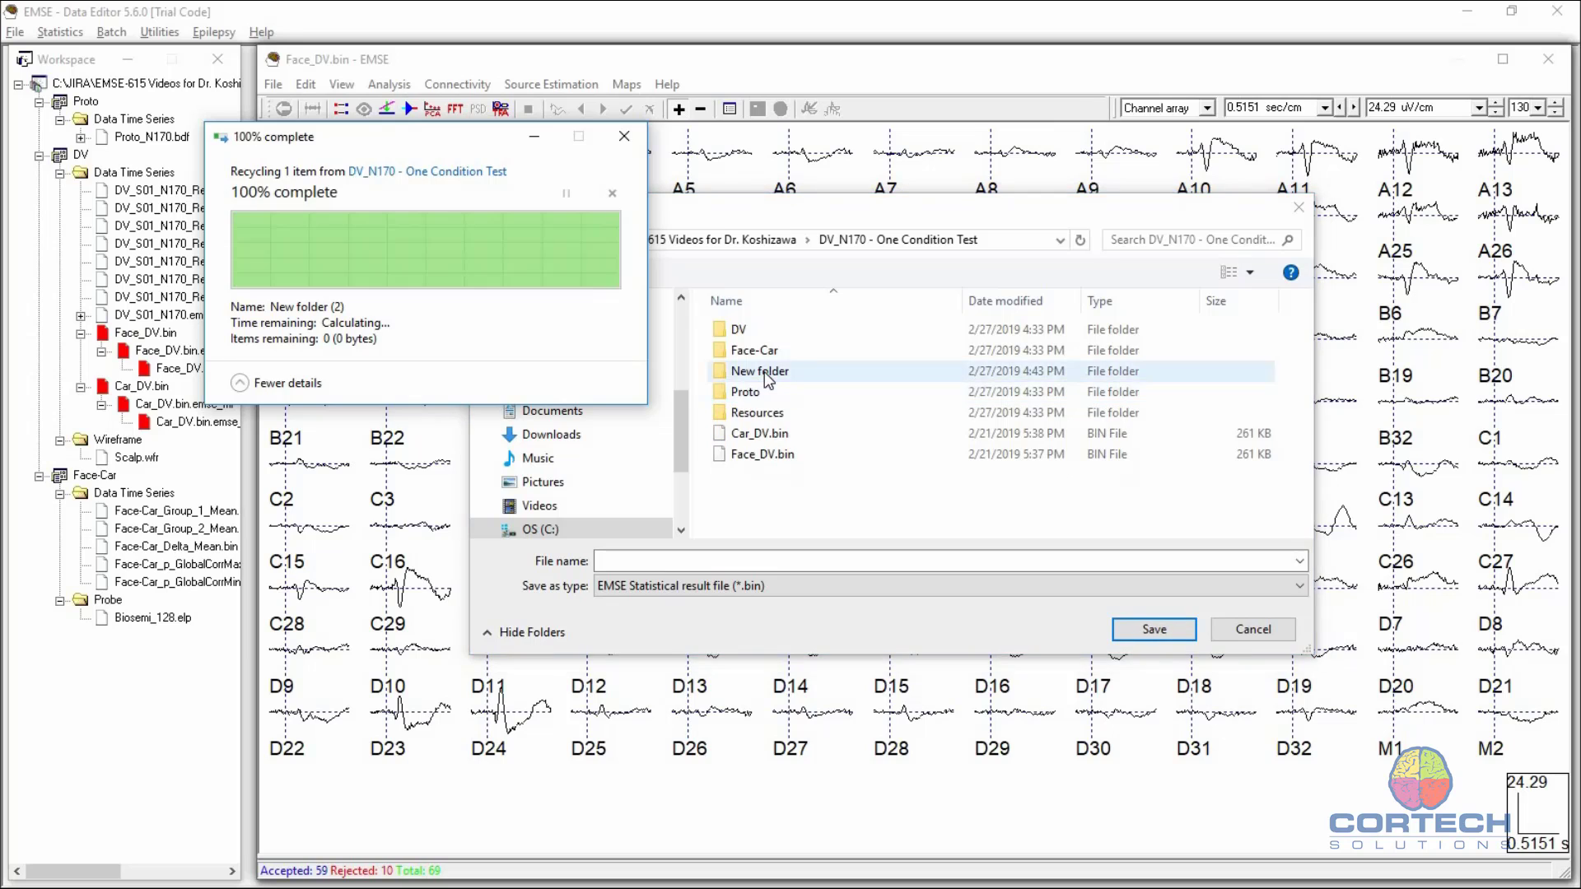
Step: Rename the remaining new folder as Plus-Minus
right_click(764, 372)
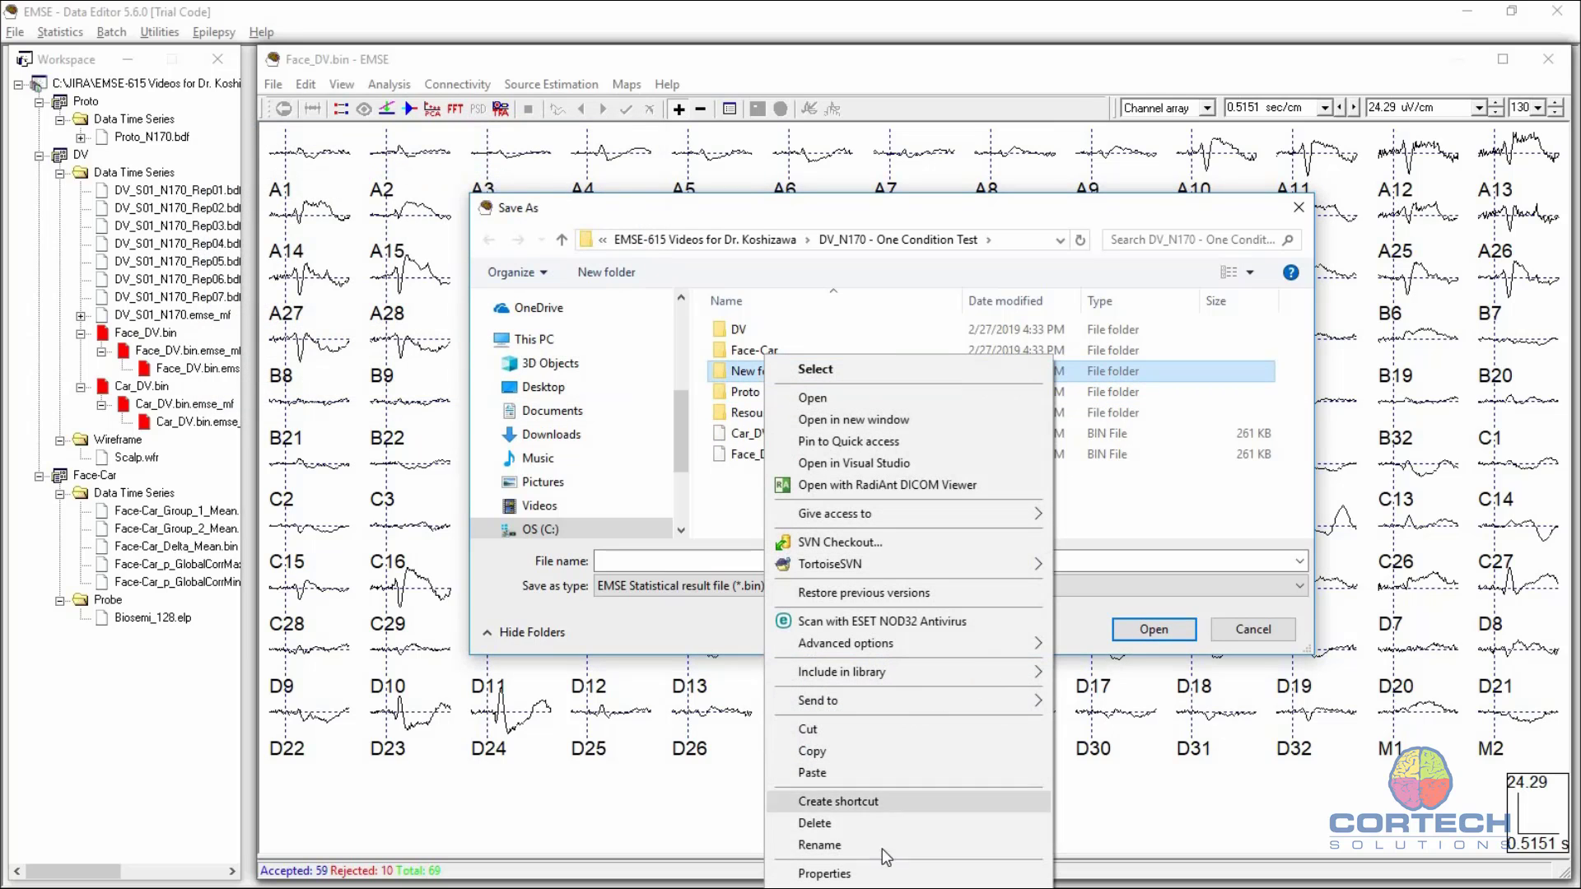
left_click(823, 845)
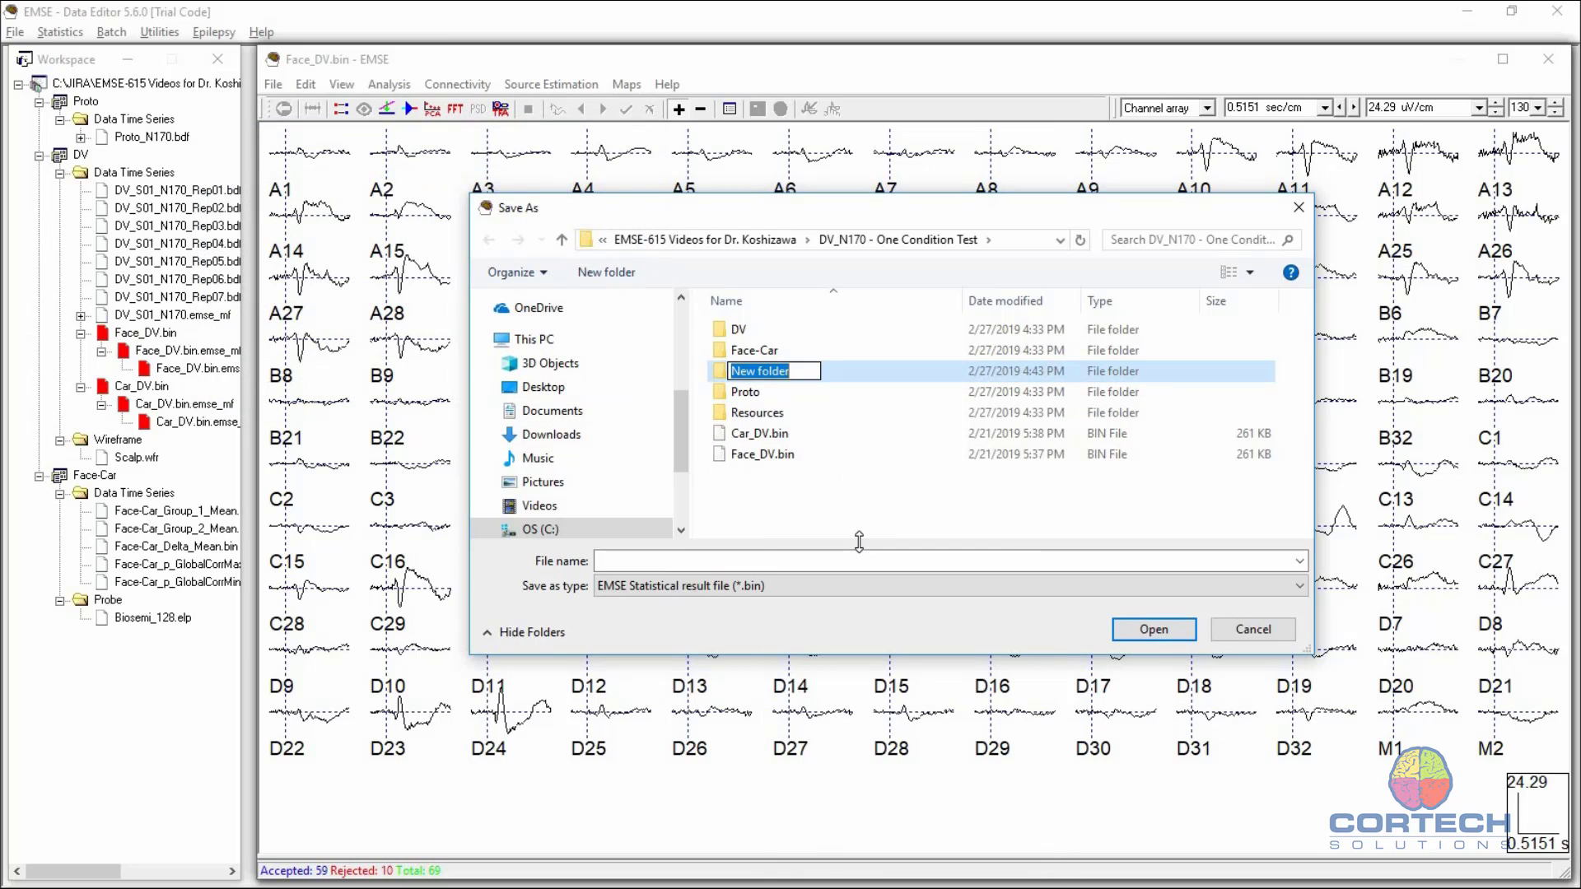
type("Plus-")
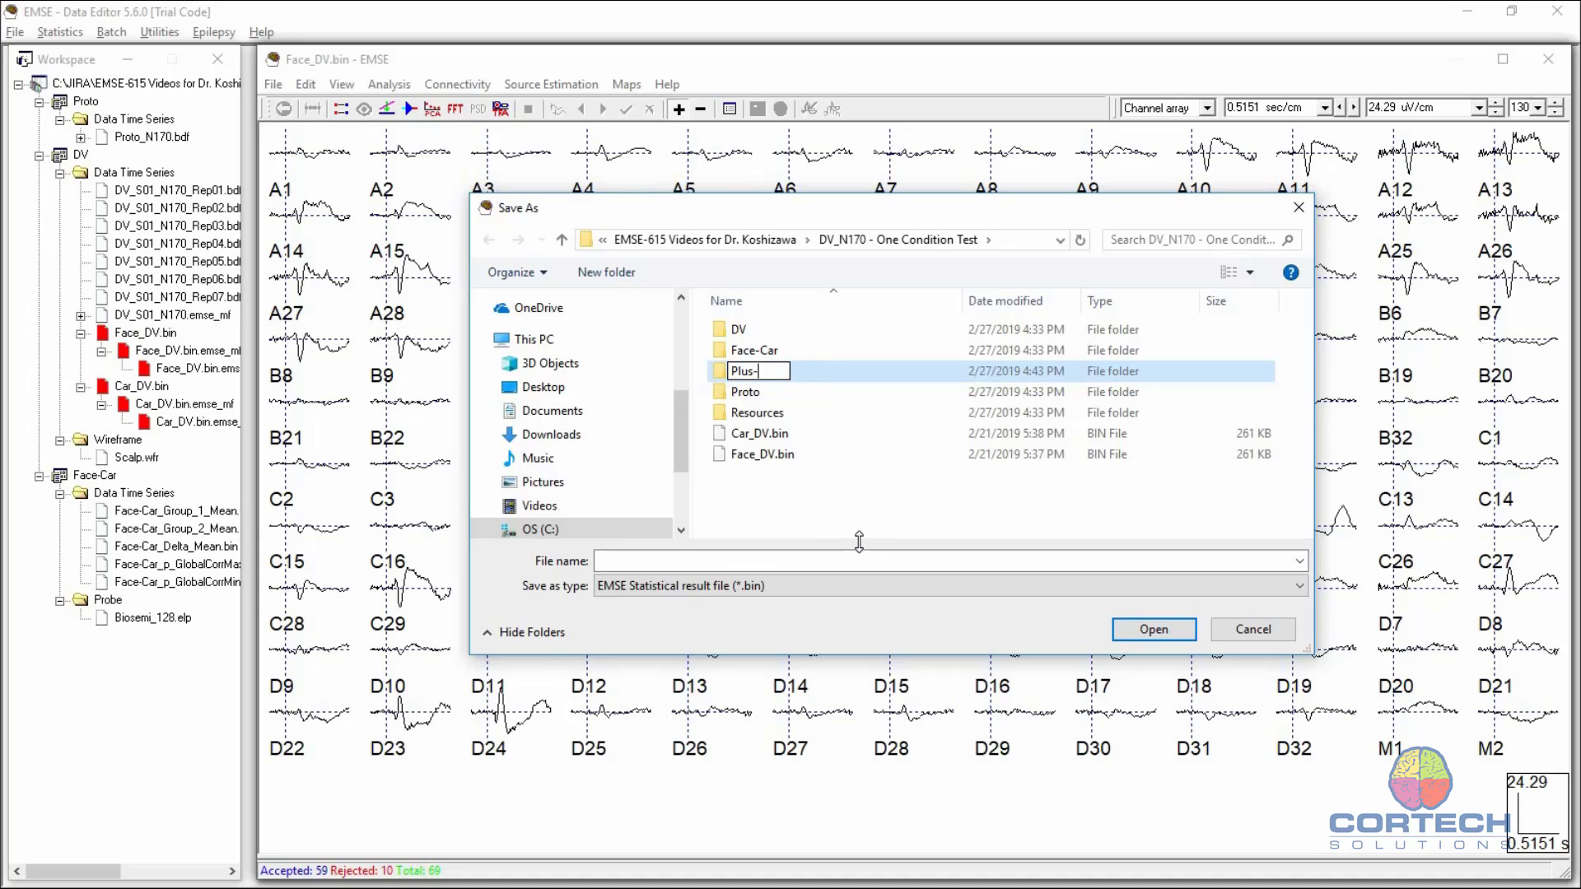
type("Minus")
key("Return")
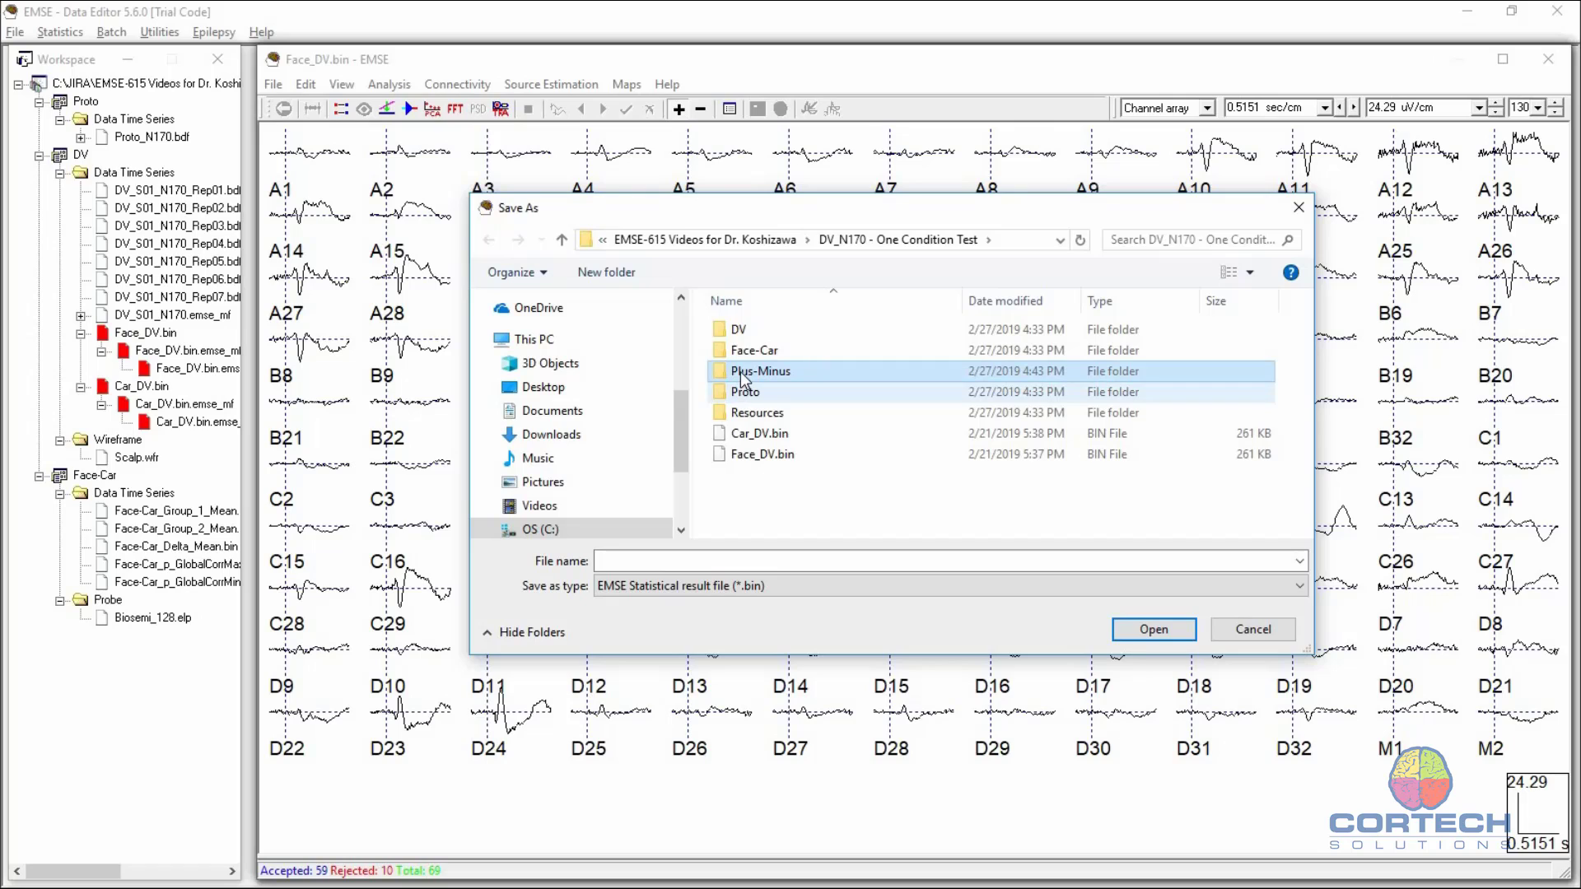
Step: Save the statistical results under the file name Face inside the Plus-Minus folder
double_click(745, 372)
left_click(677, 562)
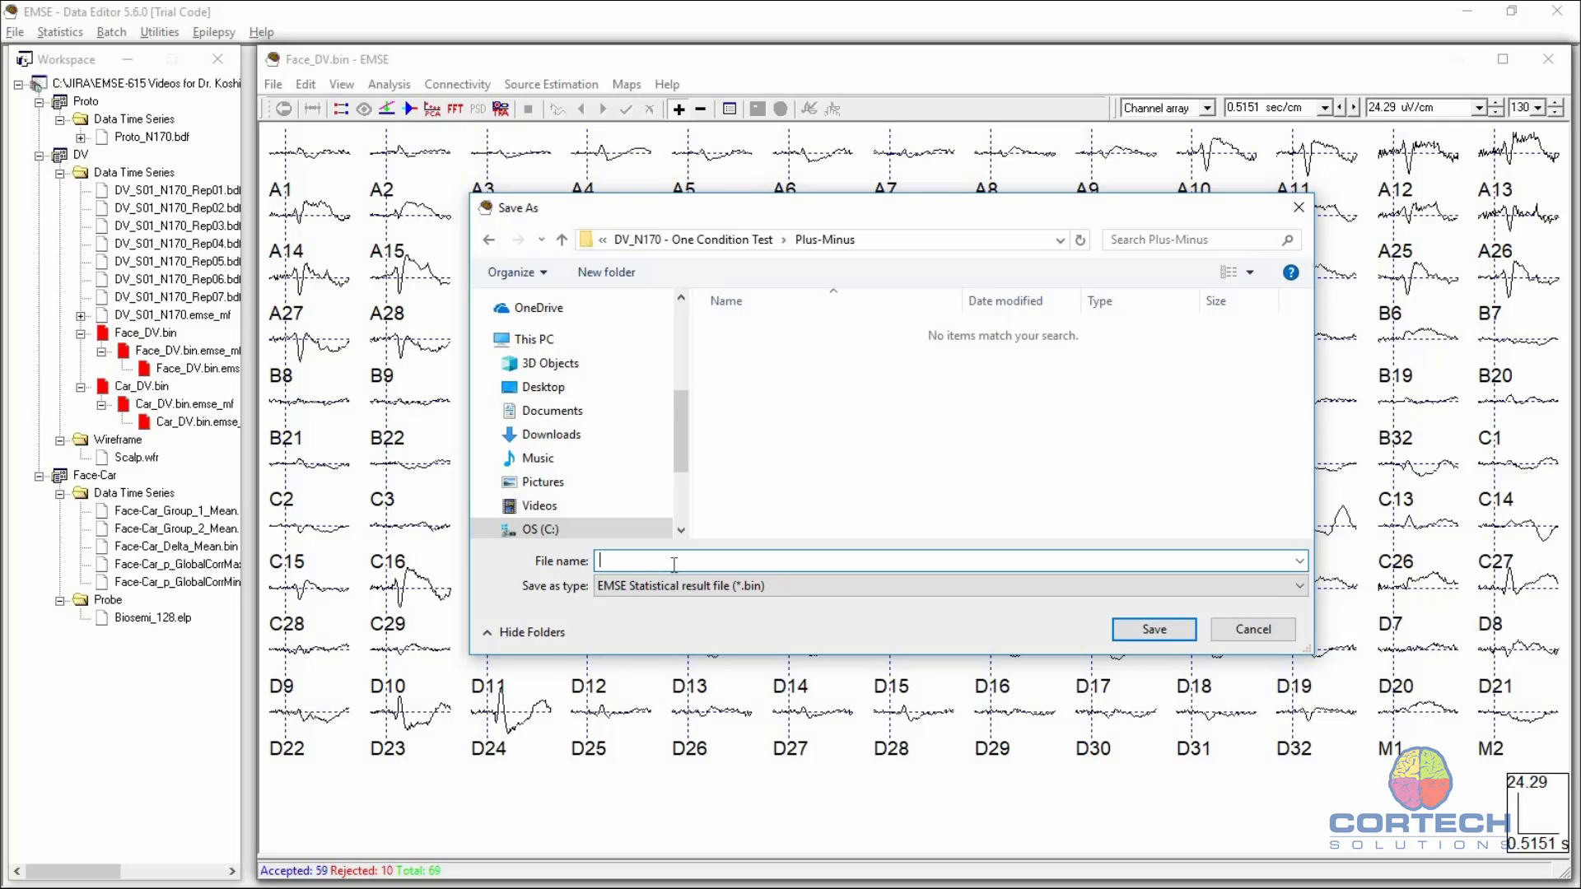
type("F")
type("ace")
left_click(1163, 632)
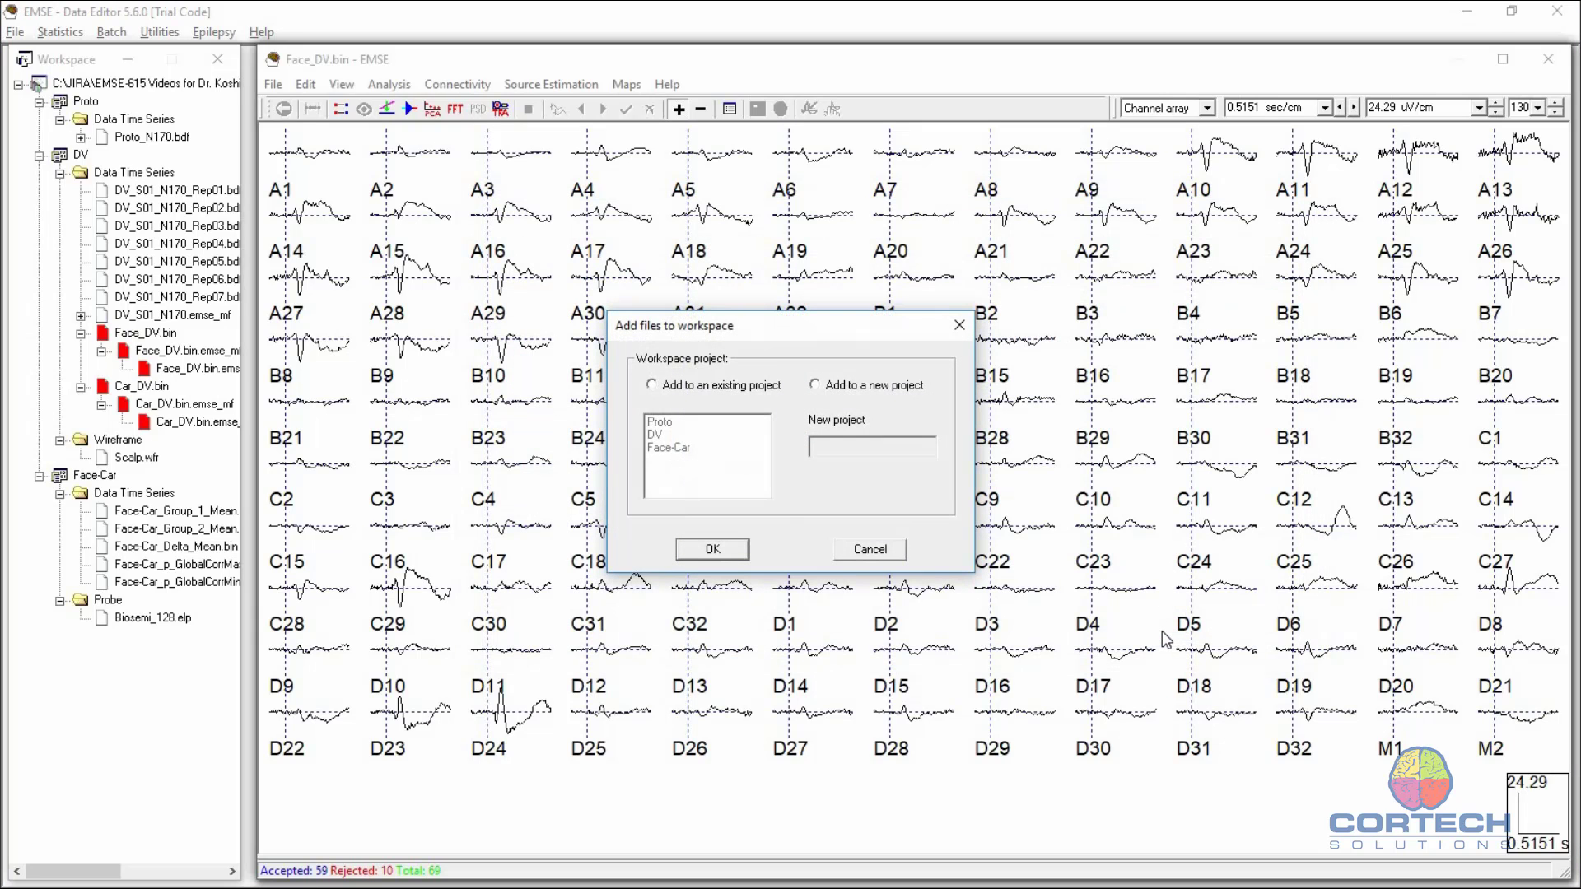
Step: Add the result files to a new workspace project named Plus-Minus
left_click(815, 384)
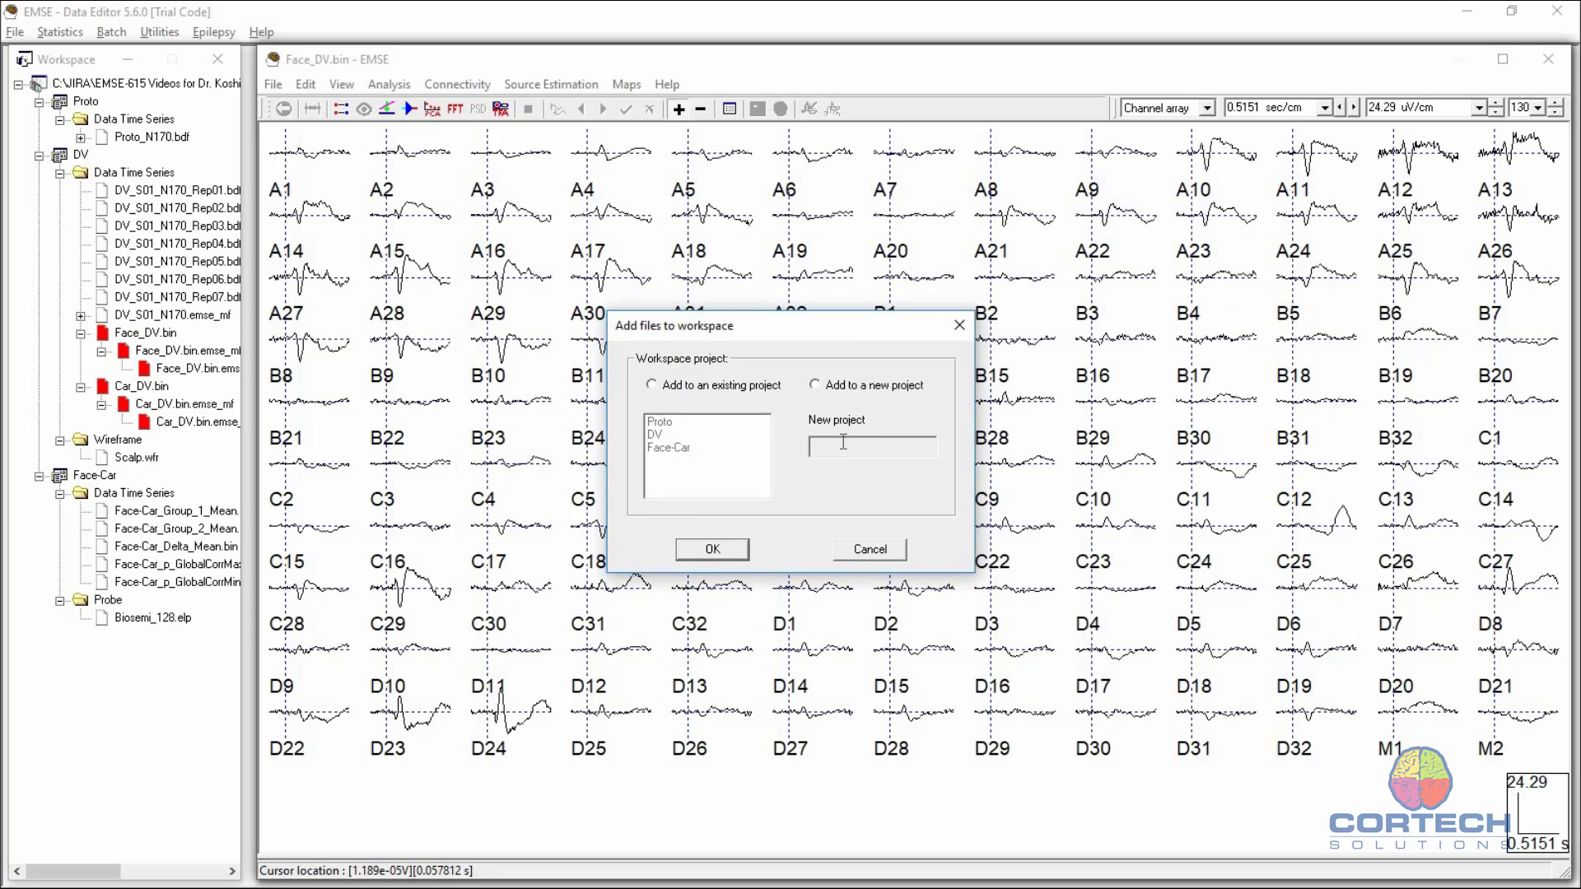
left_click(850, 447)
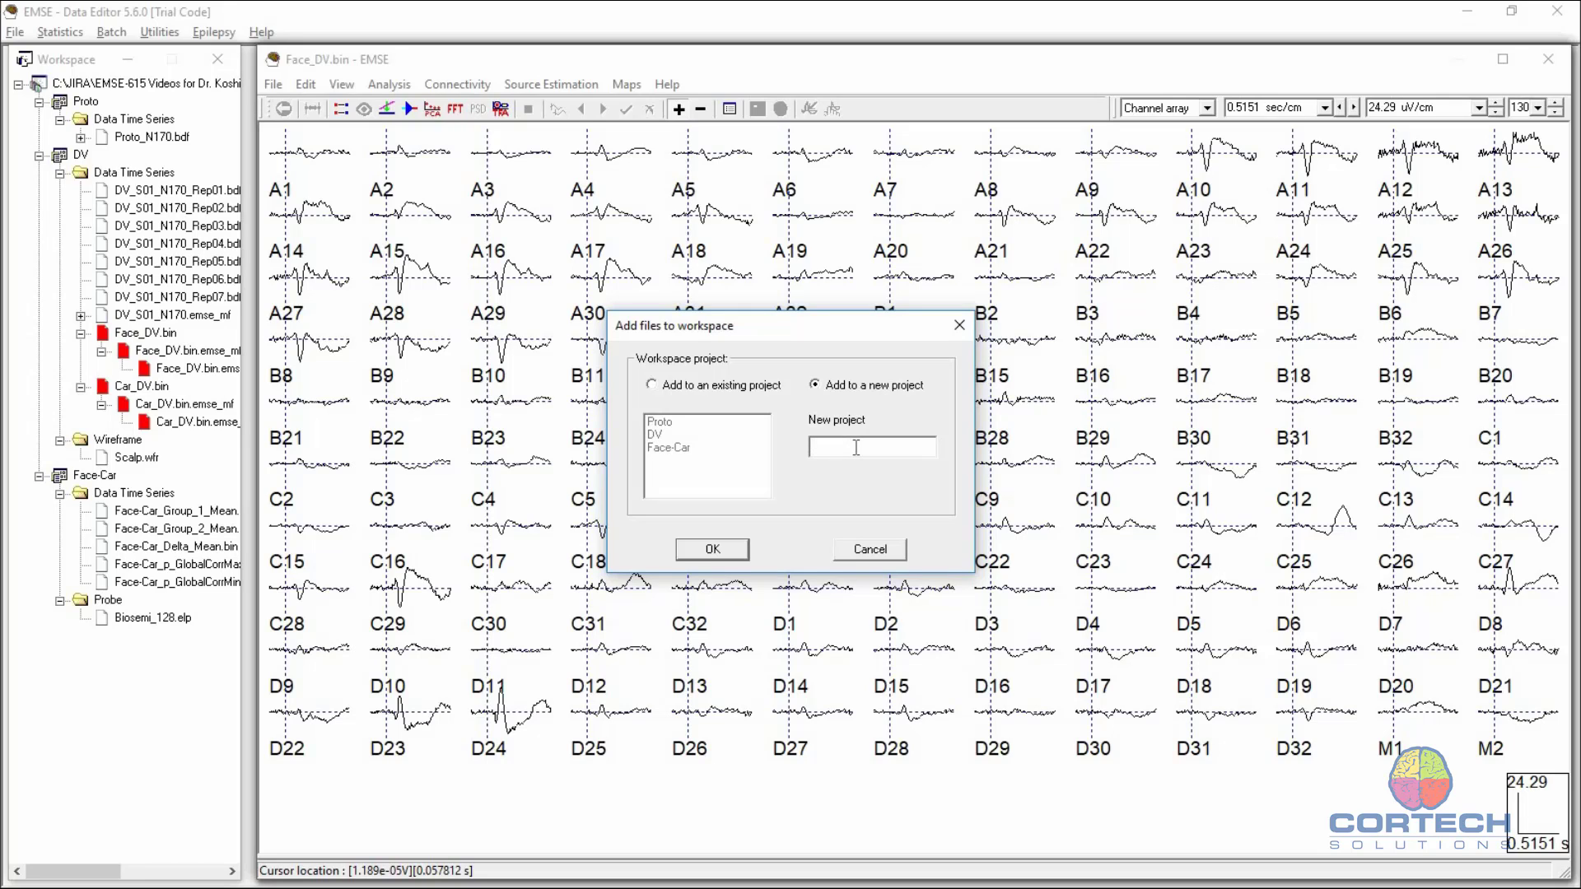
type("Plus-Minus")
key("Return")
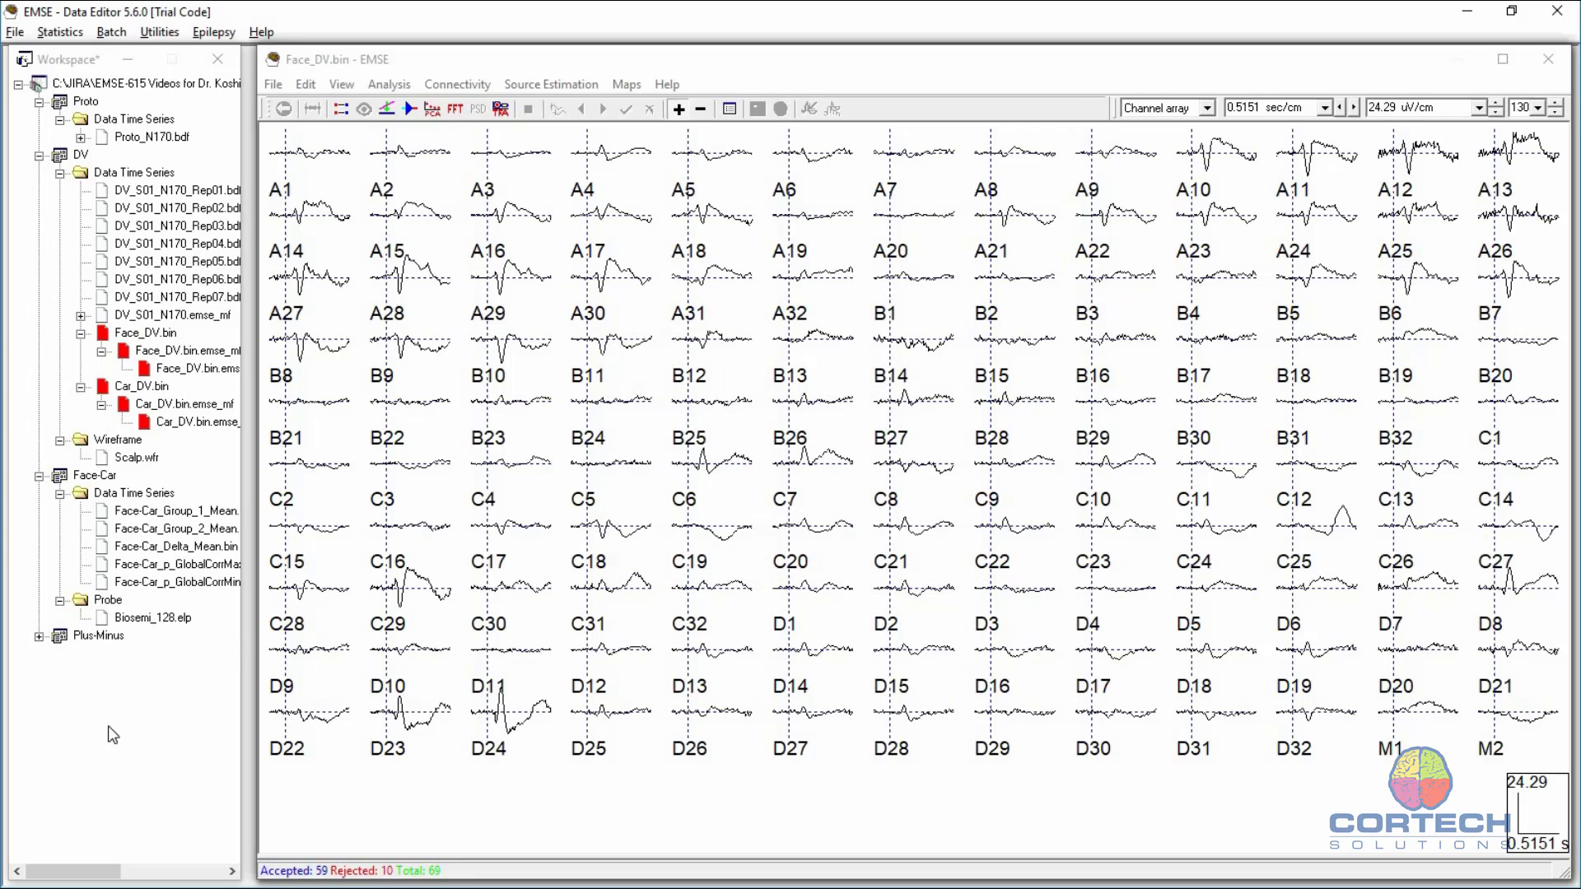
Step: Add the Biosemi_128.elp probe file from the Resources folder to the Plus-Minus project
left_click(39, 636)
left_click(60, 653)
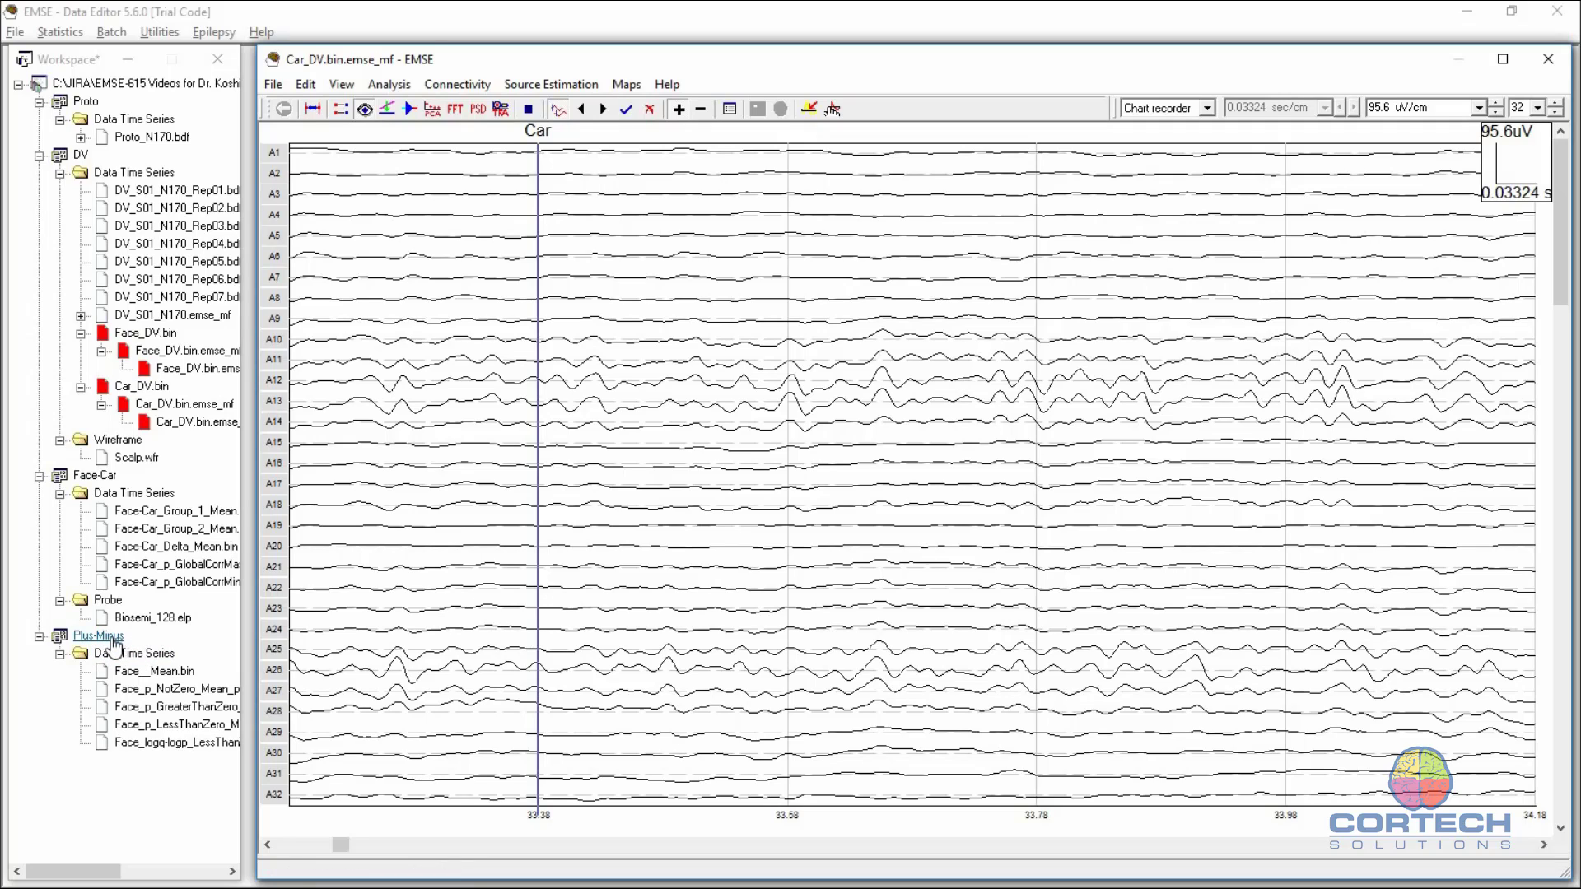
right_click(114, 639)
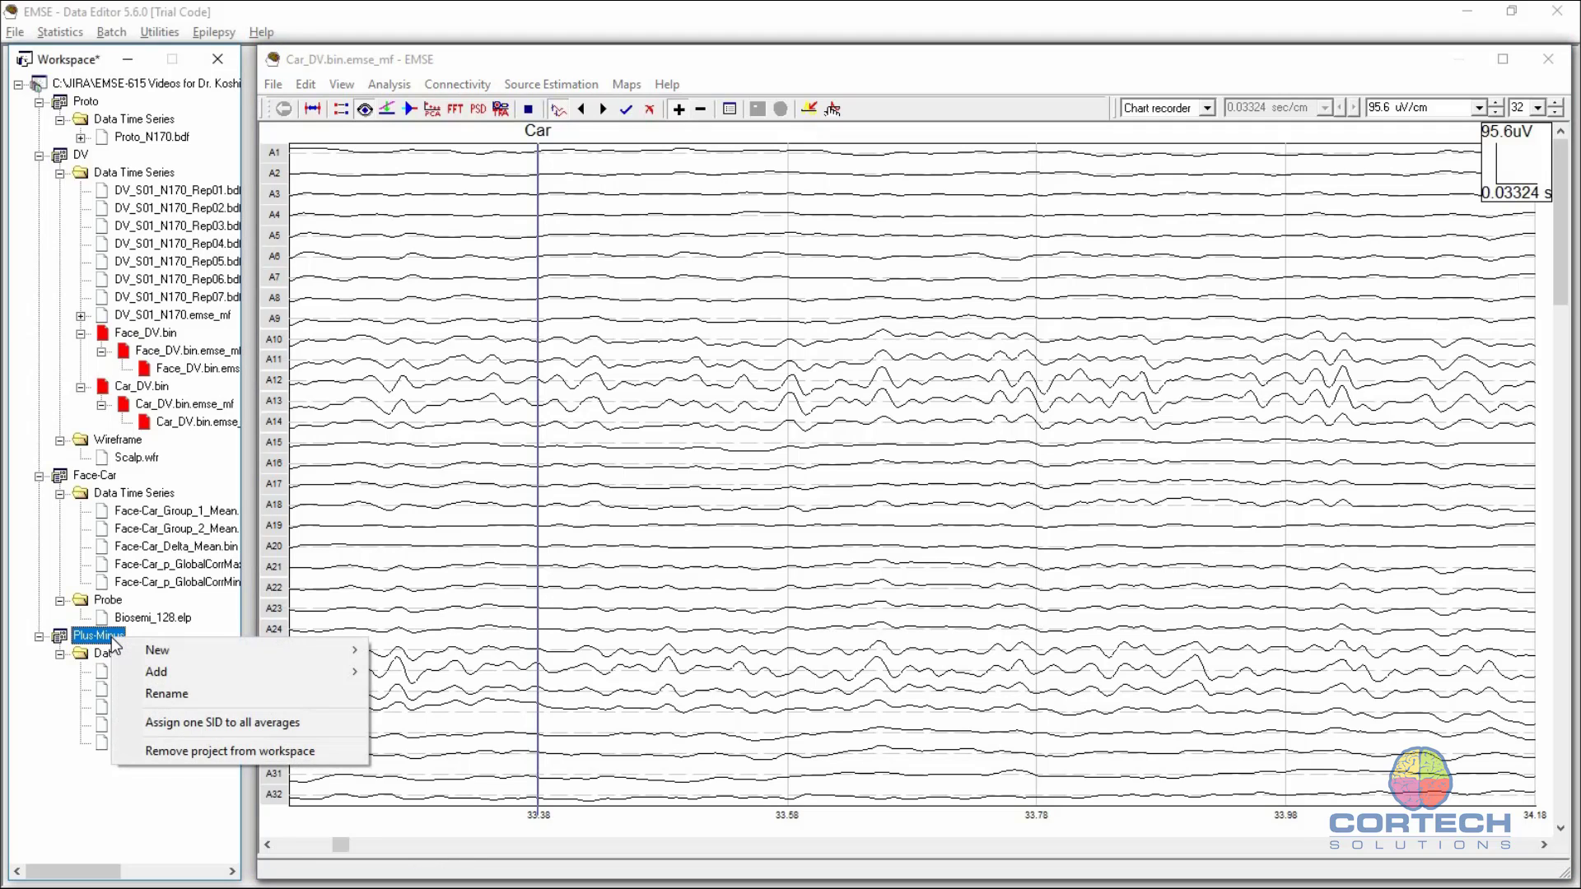
mouse_move(200, 667)
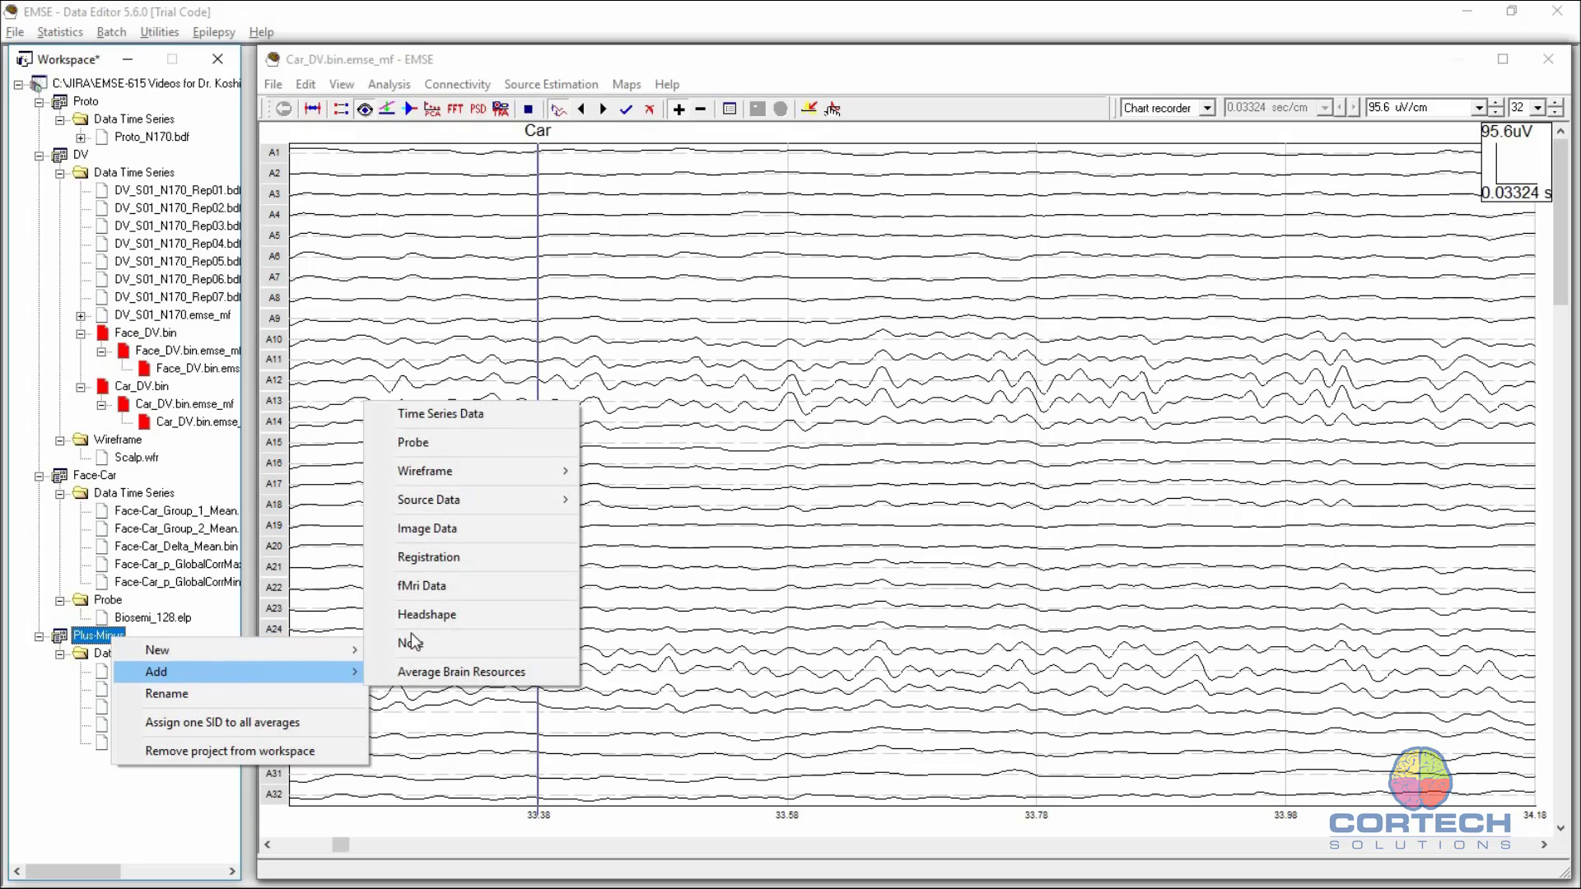
left_click(459, 447)
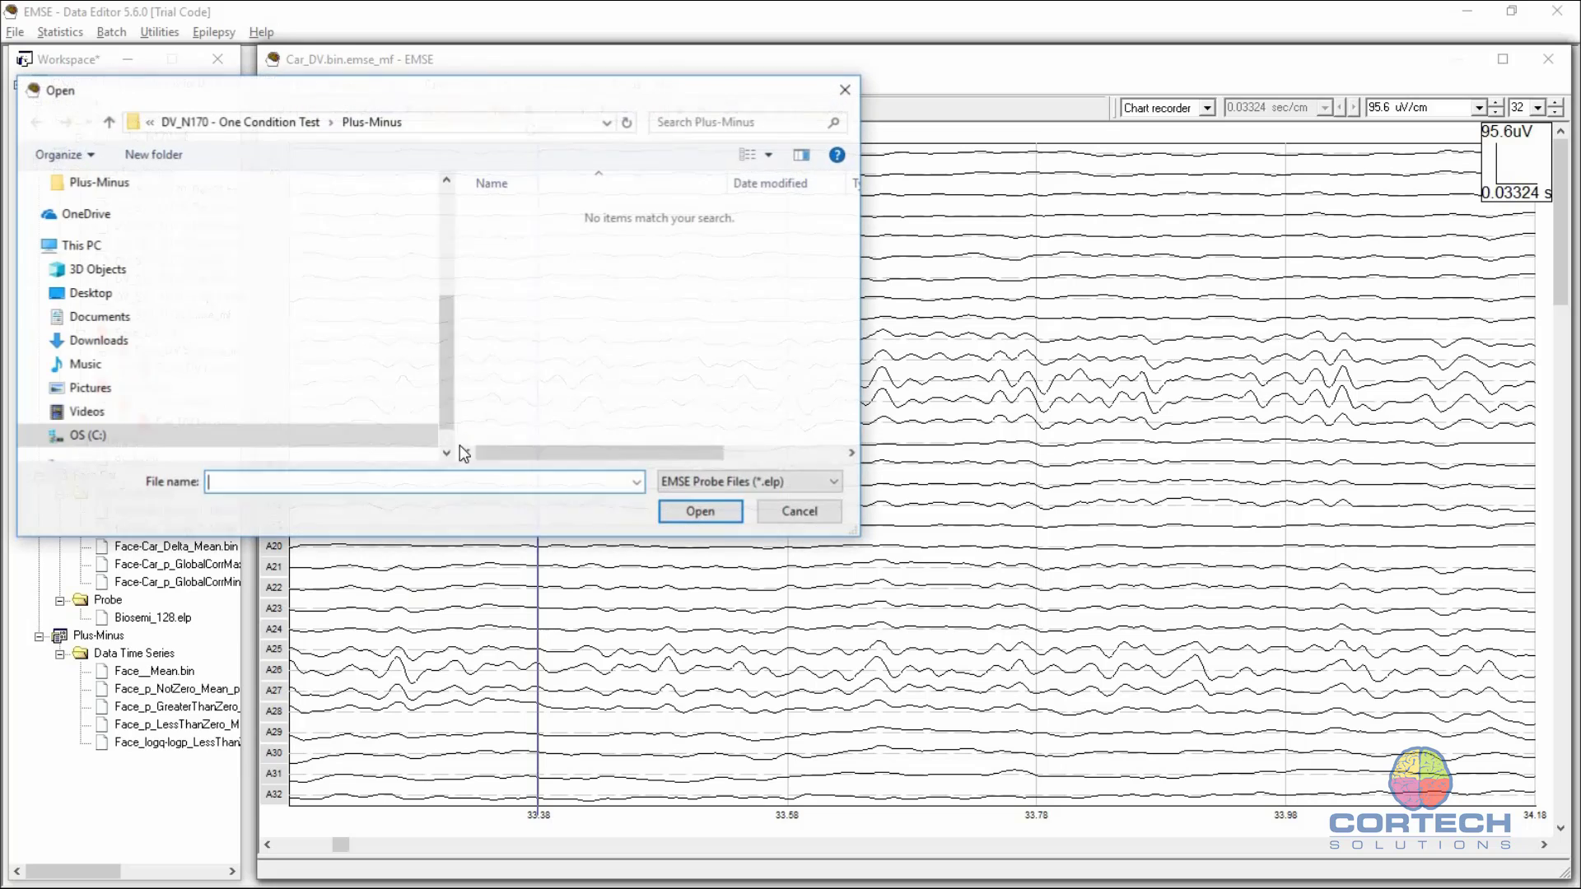
left_click(317, 124)
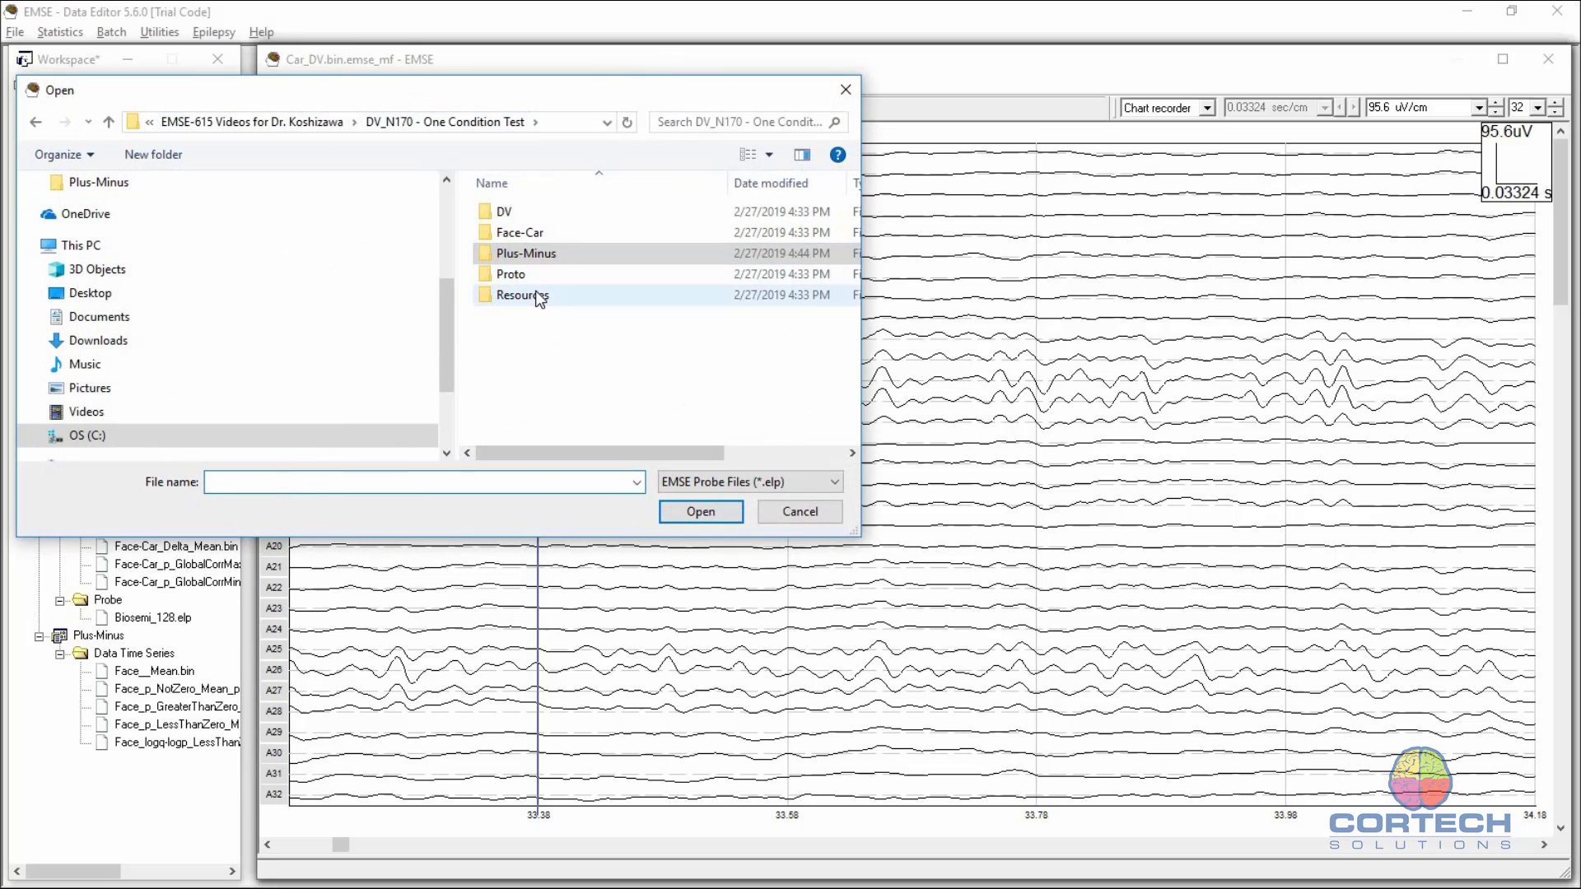
left_click(531, 294)
key("Return")
double_click(552, 211)
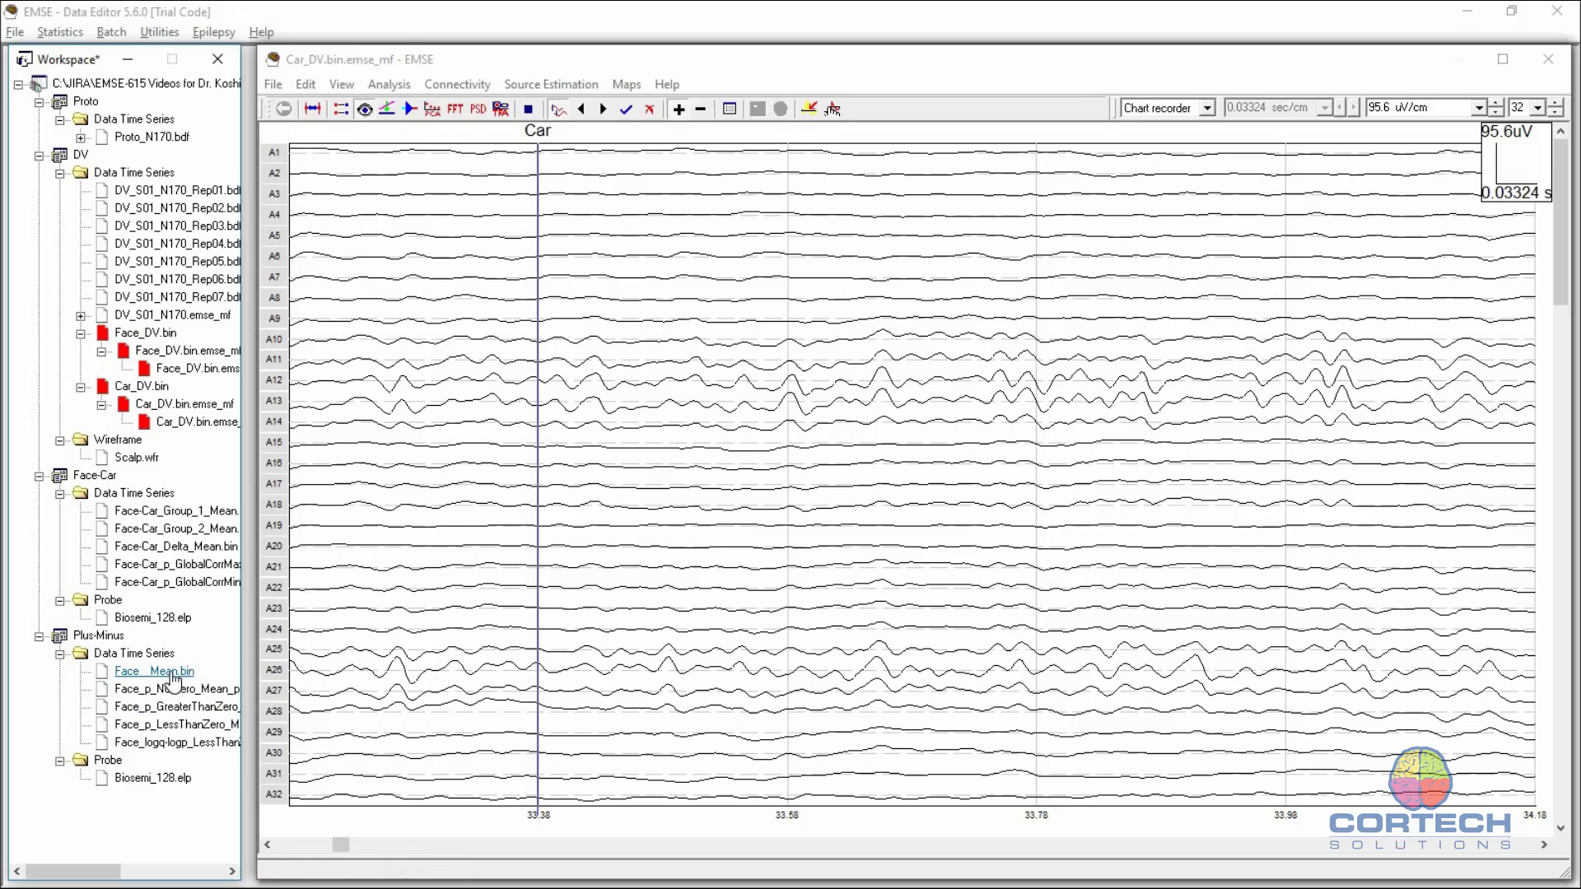
Step: Open Face__Mean.bin with an implicit reference as a channel array and mark the negative peak of enlarged channel B10 at about 187 ms
double_click(160, 677)
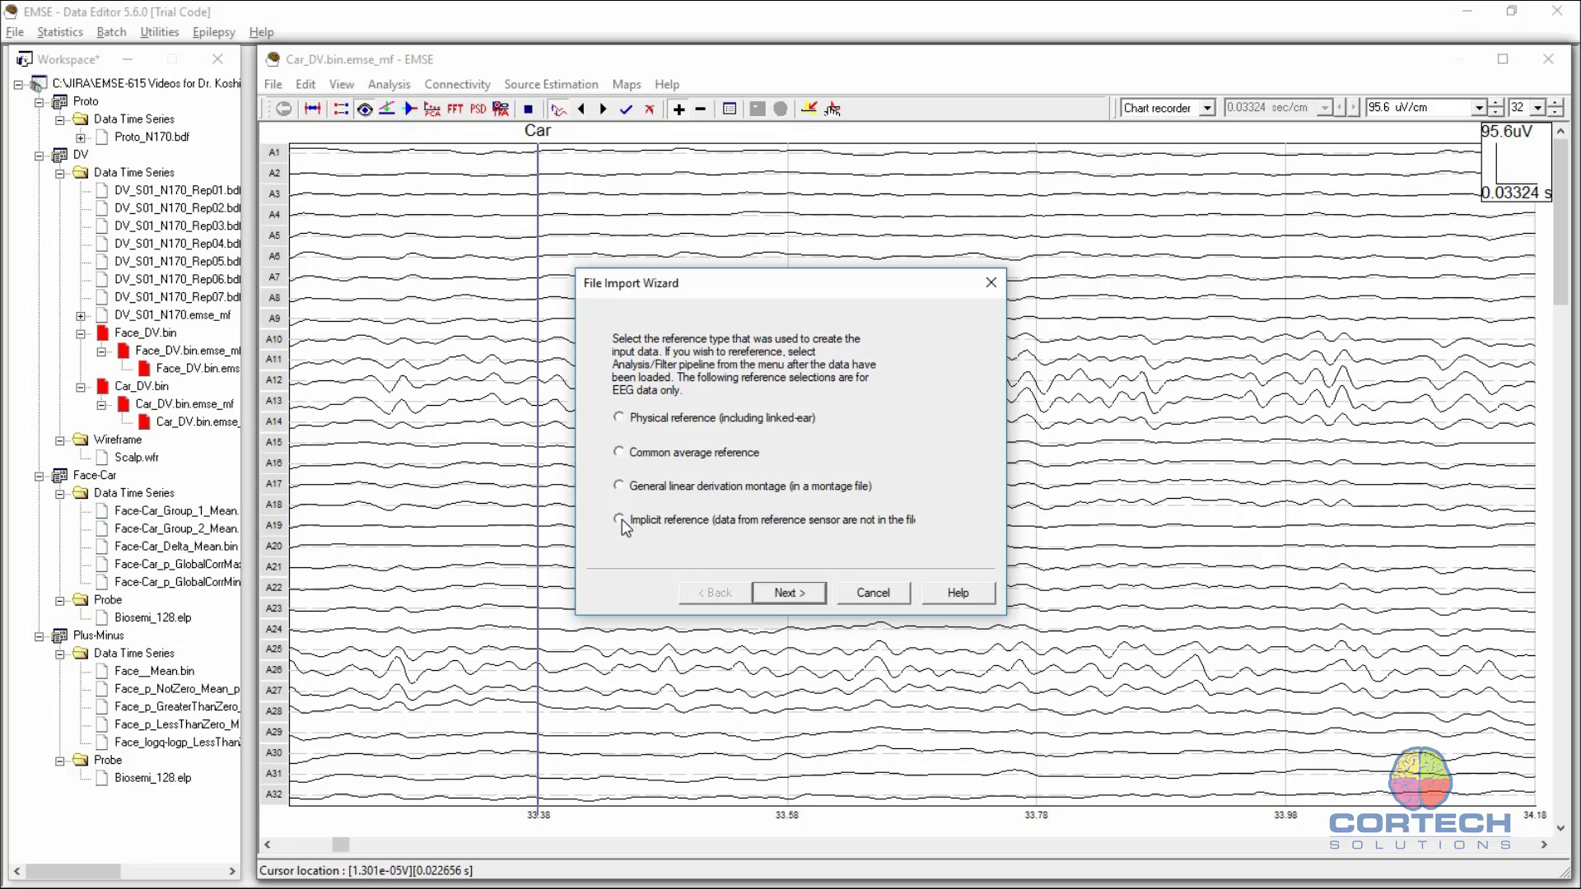
left_click(790, 592)
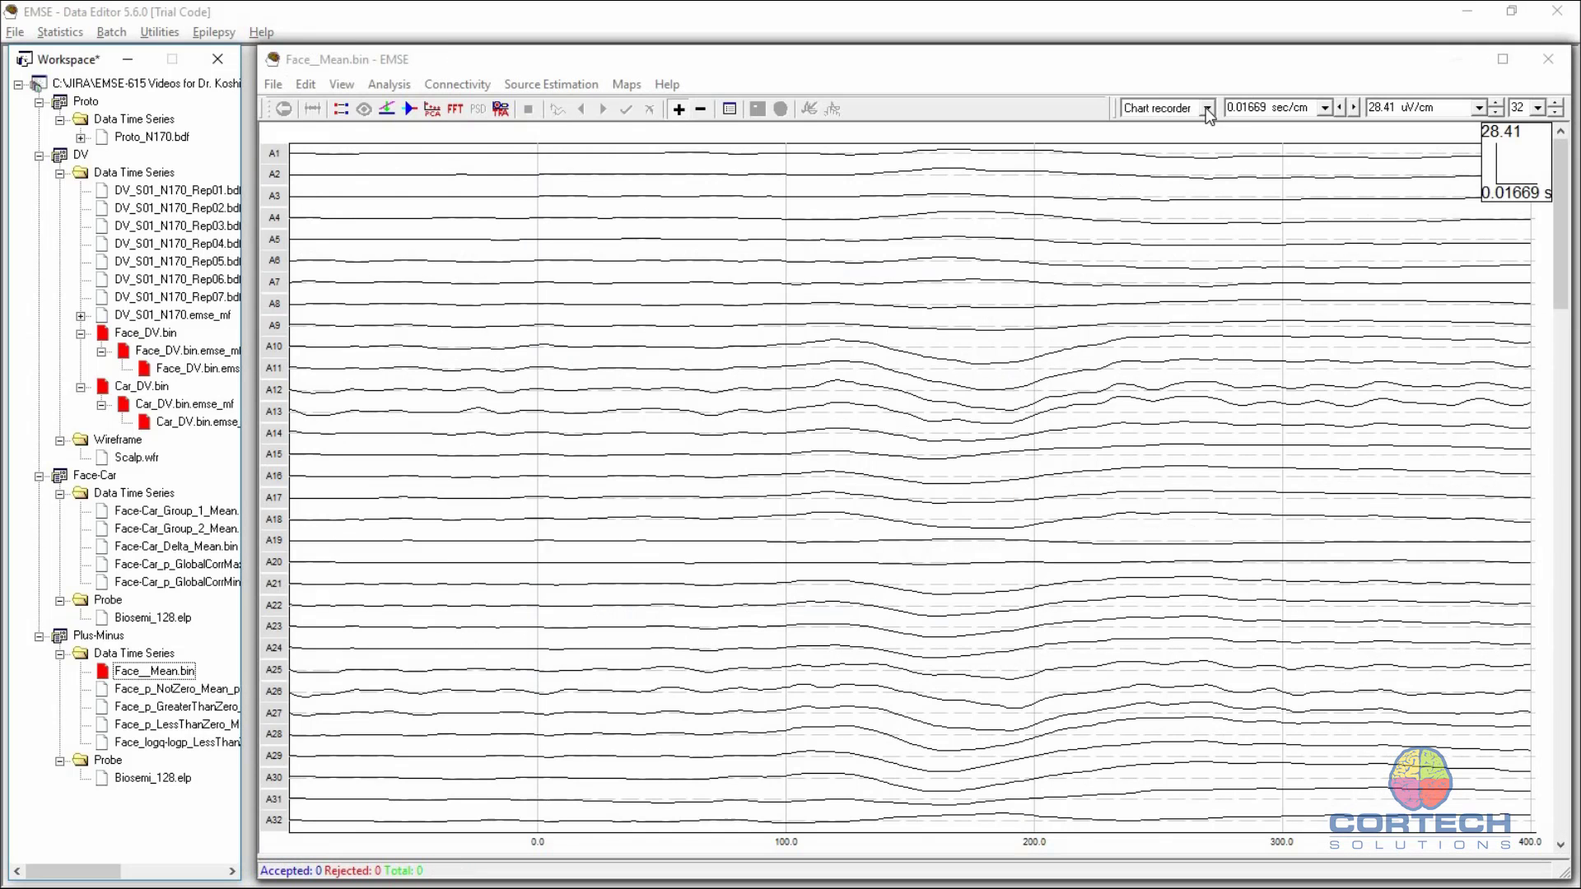
left_click(1207, 108)
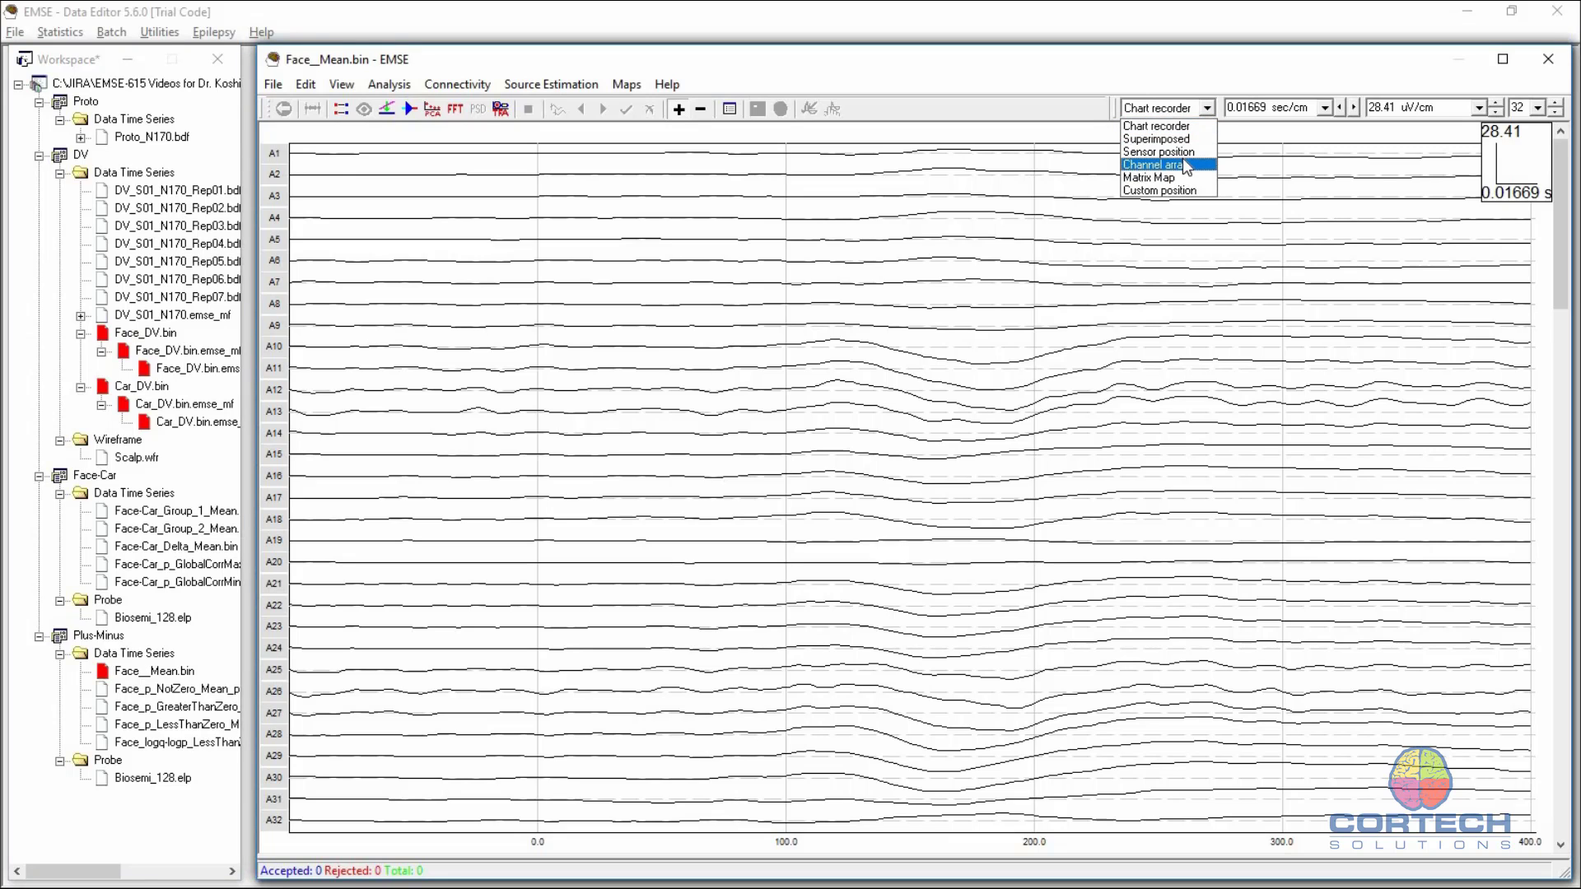
left_click(1186, 168)
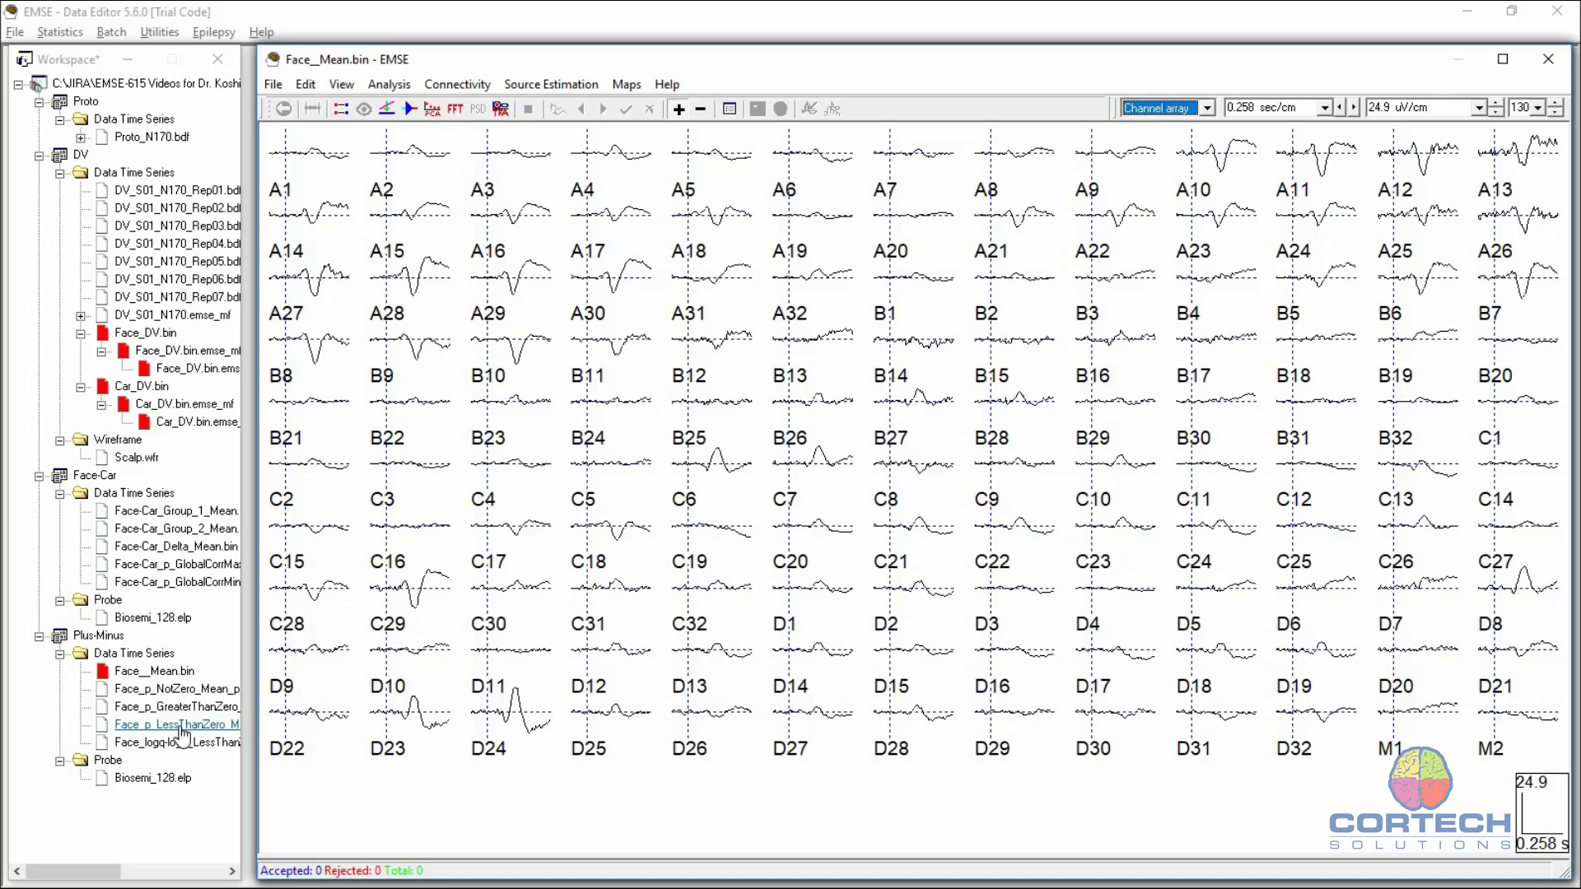
double_click(517, 362)
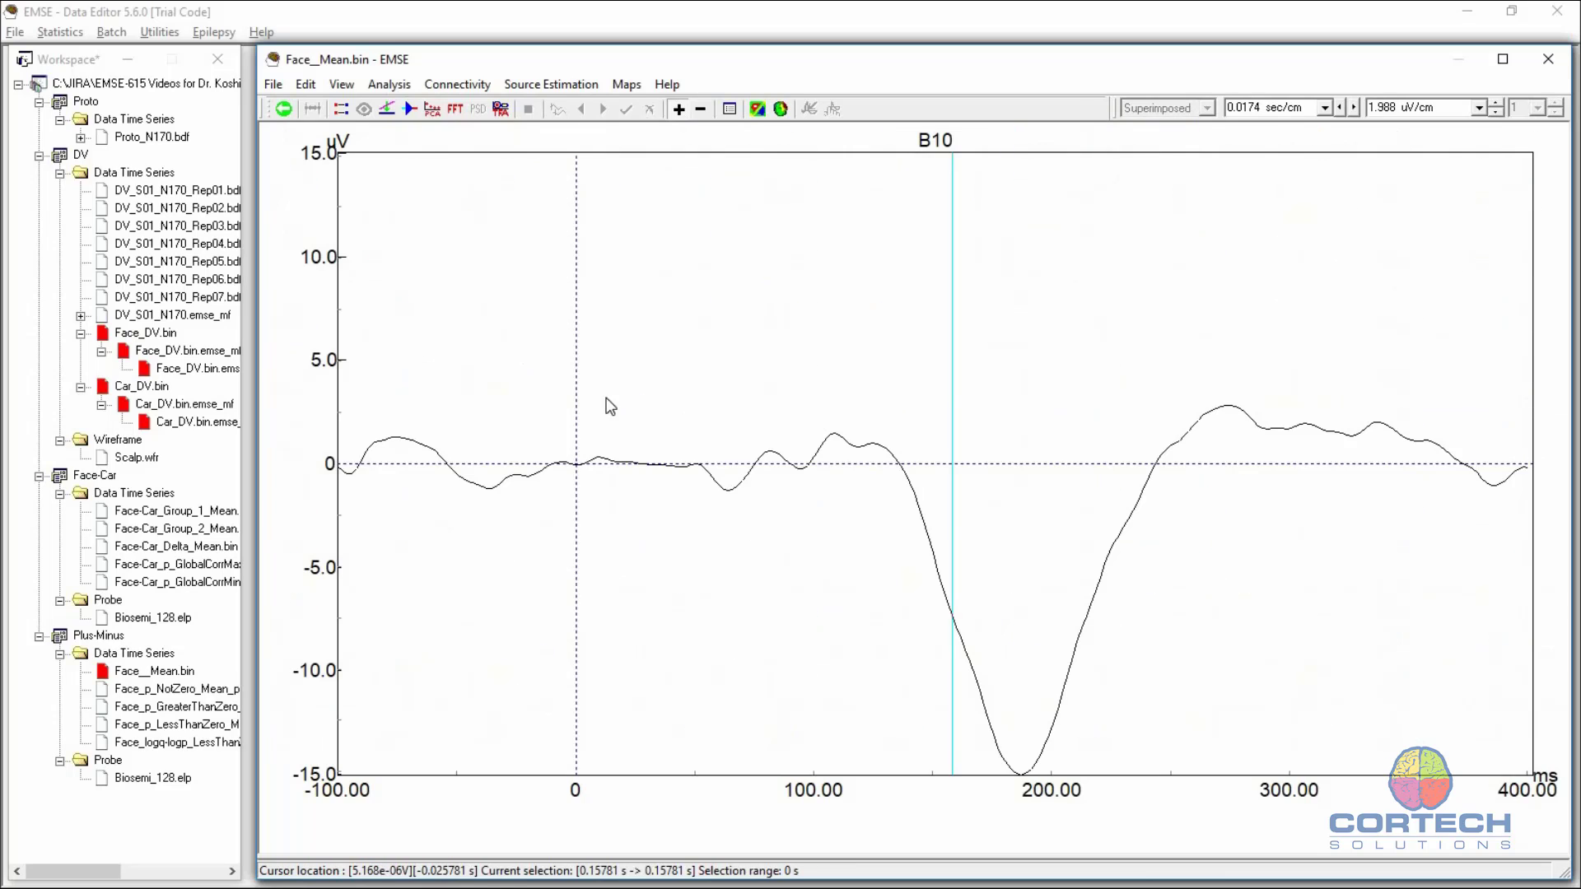
left_click(1022, 768)
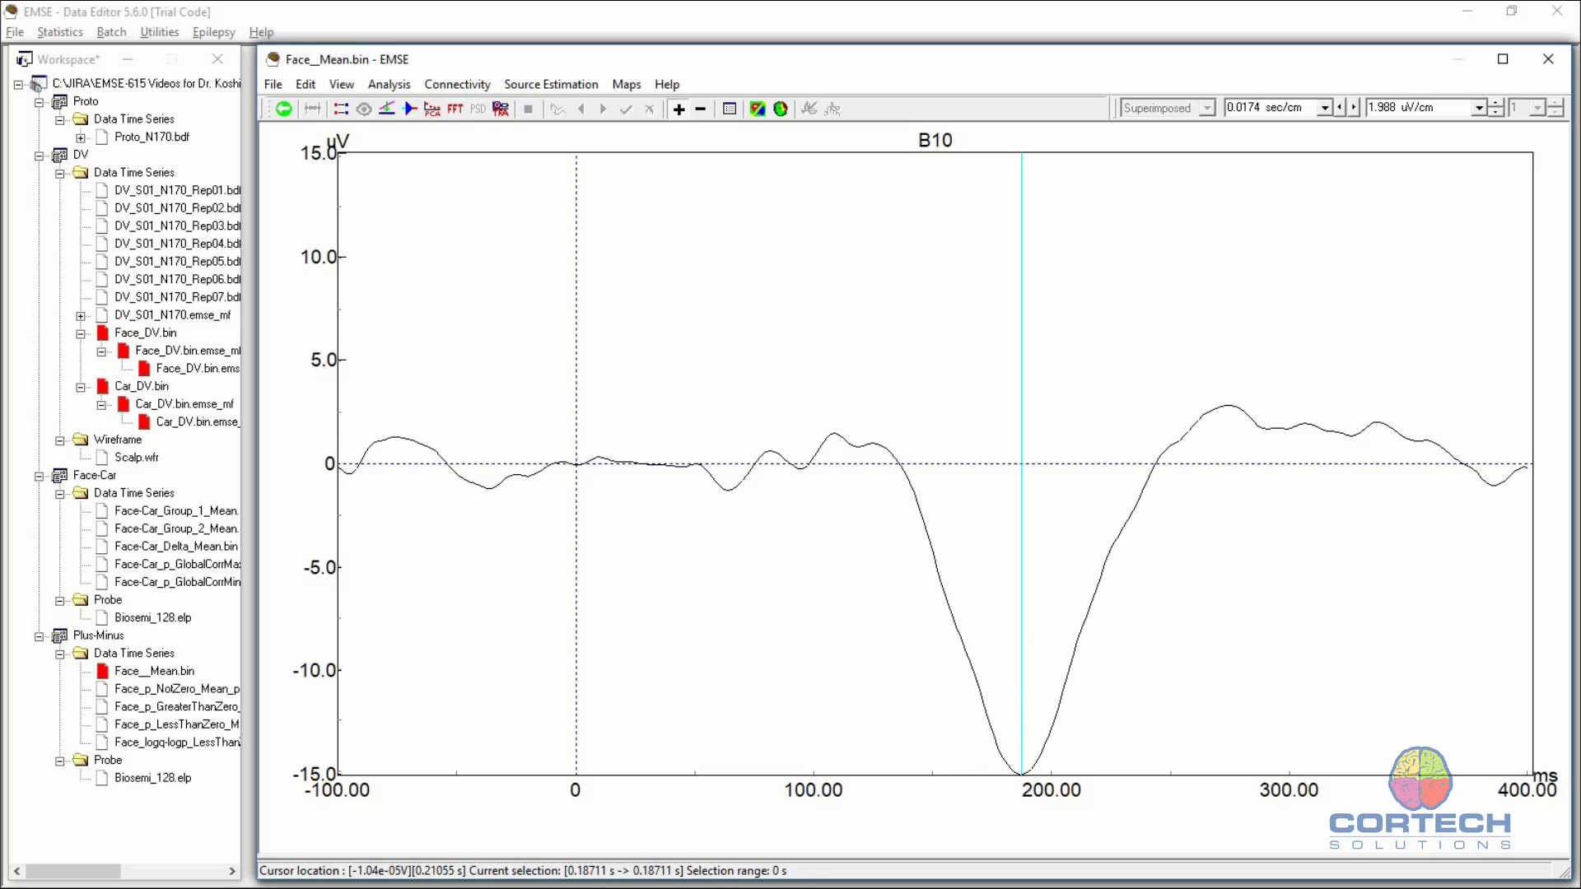
Step: Open the Face_p_LessThanZero_Mean_plus-minus.bin results as a channel array and enlarge channel B10
double_click(167, 730)
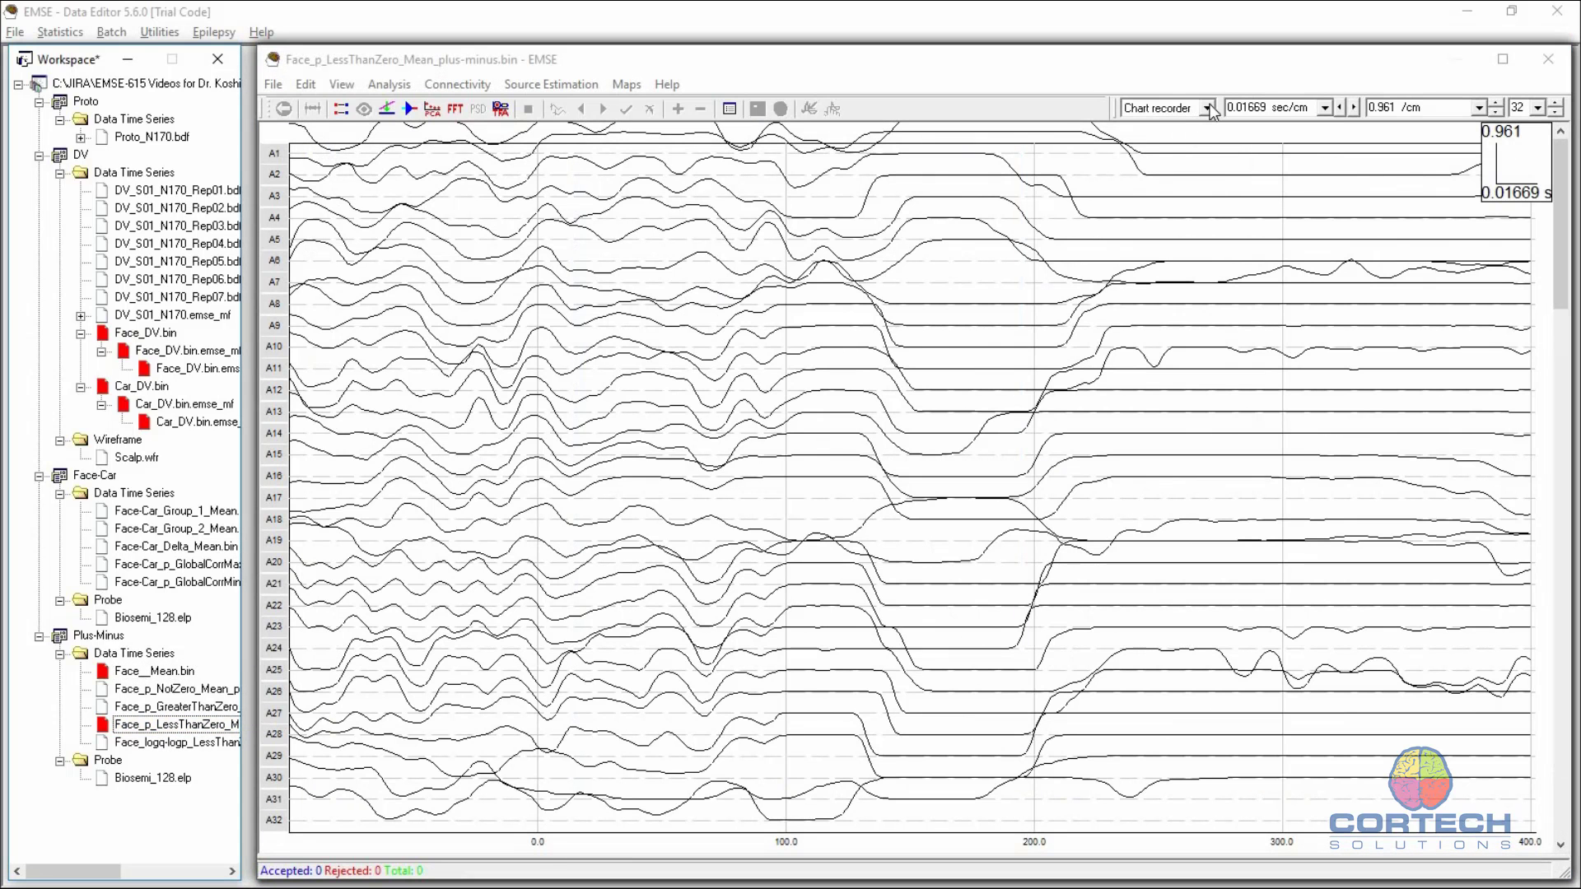
left_click(1208, 108)
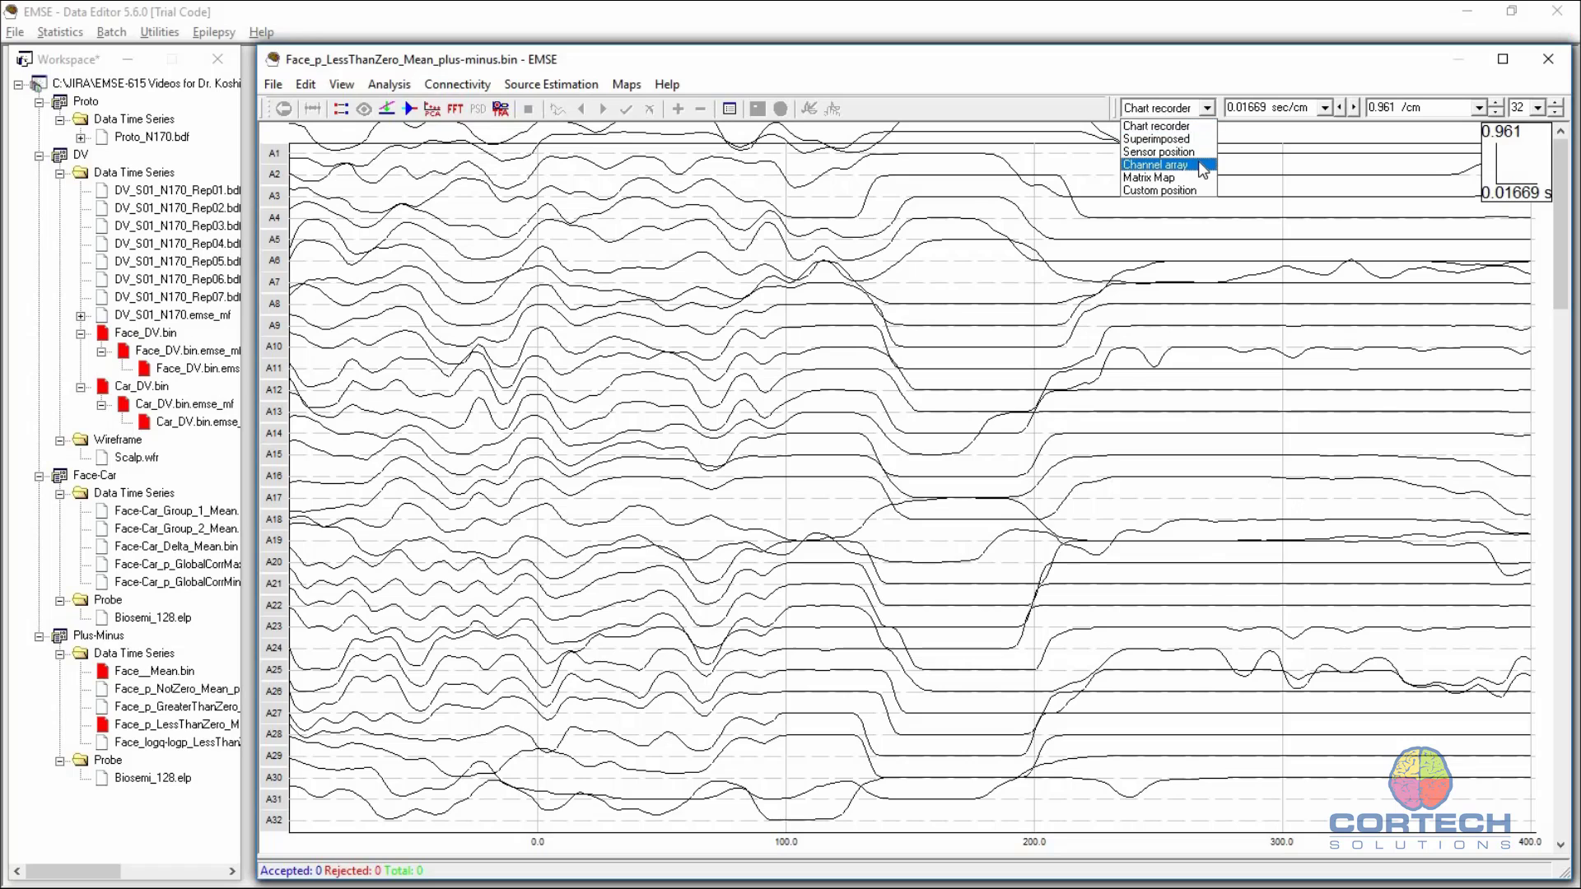
left_click(1155, 165)
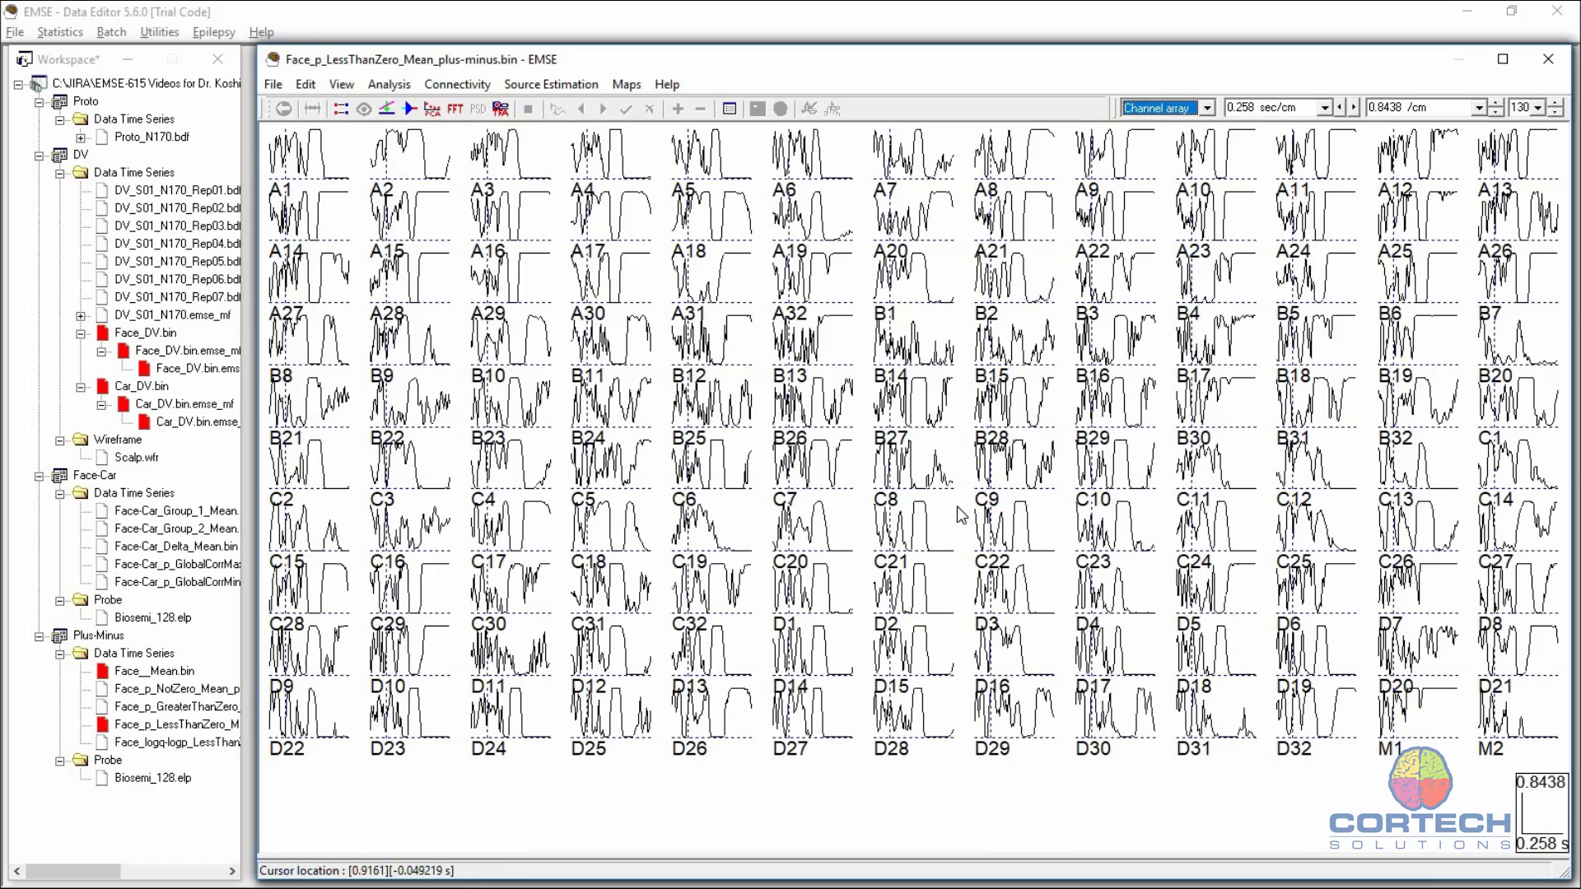
double_click(513, 352)
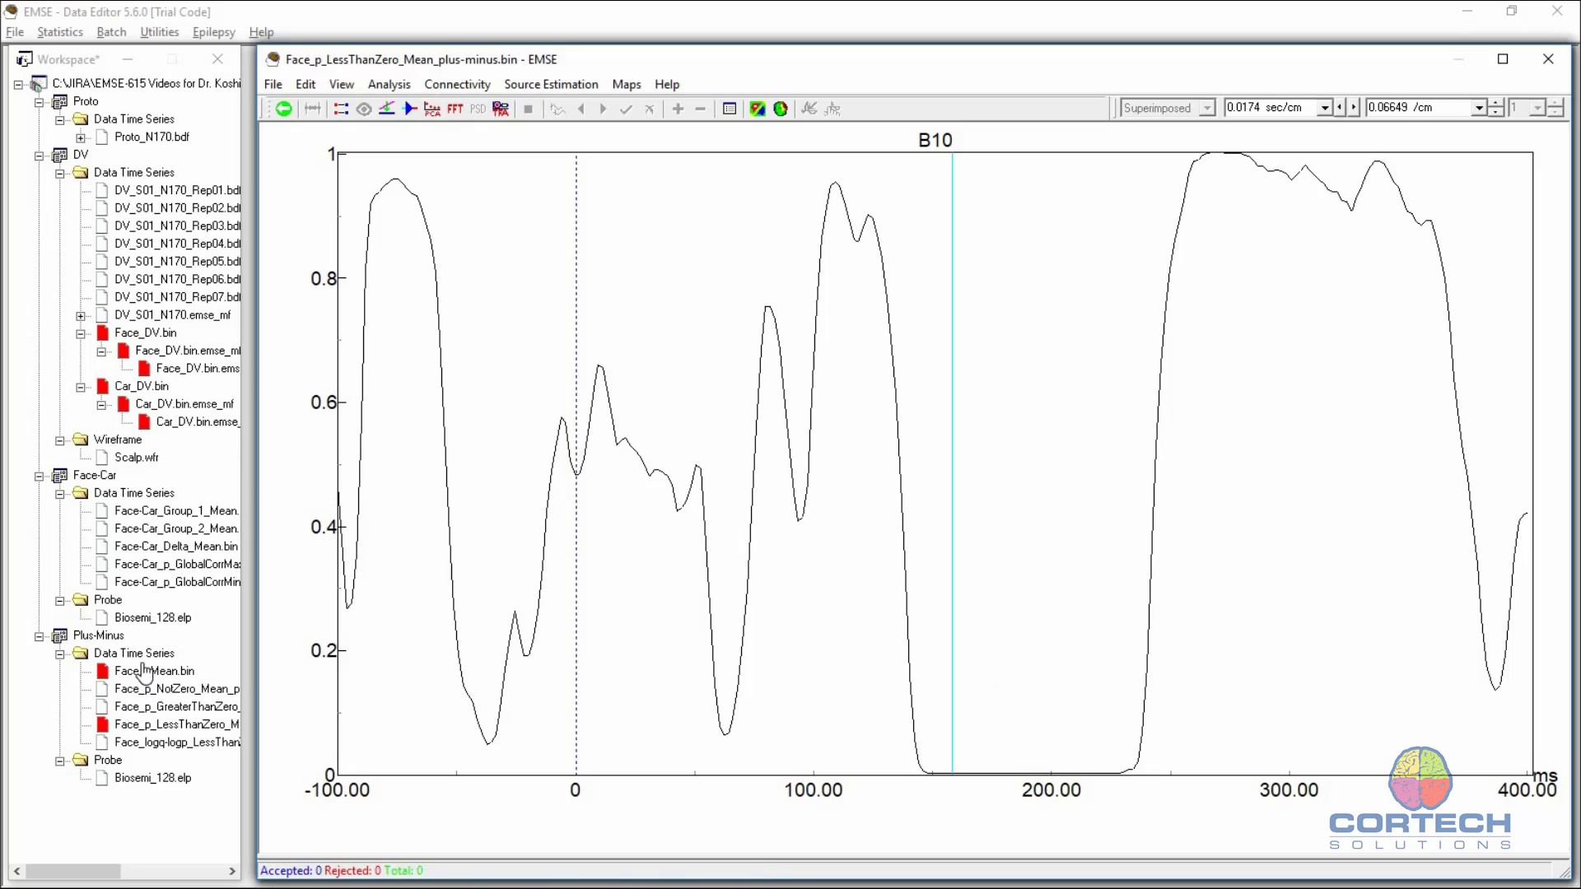
Step: Add the Scalp.wfr wireframe from the Resources folder to the Plus-Minus project
right_click(105, 639)
mouse_move(198, 677)
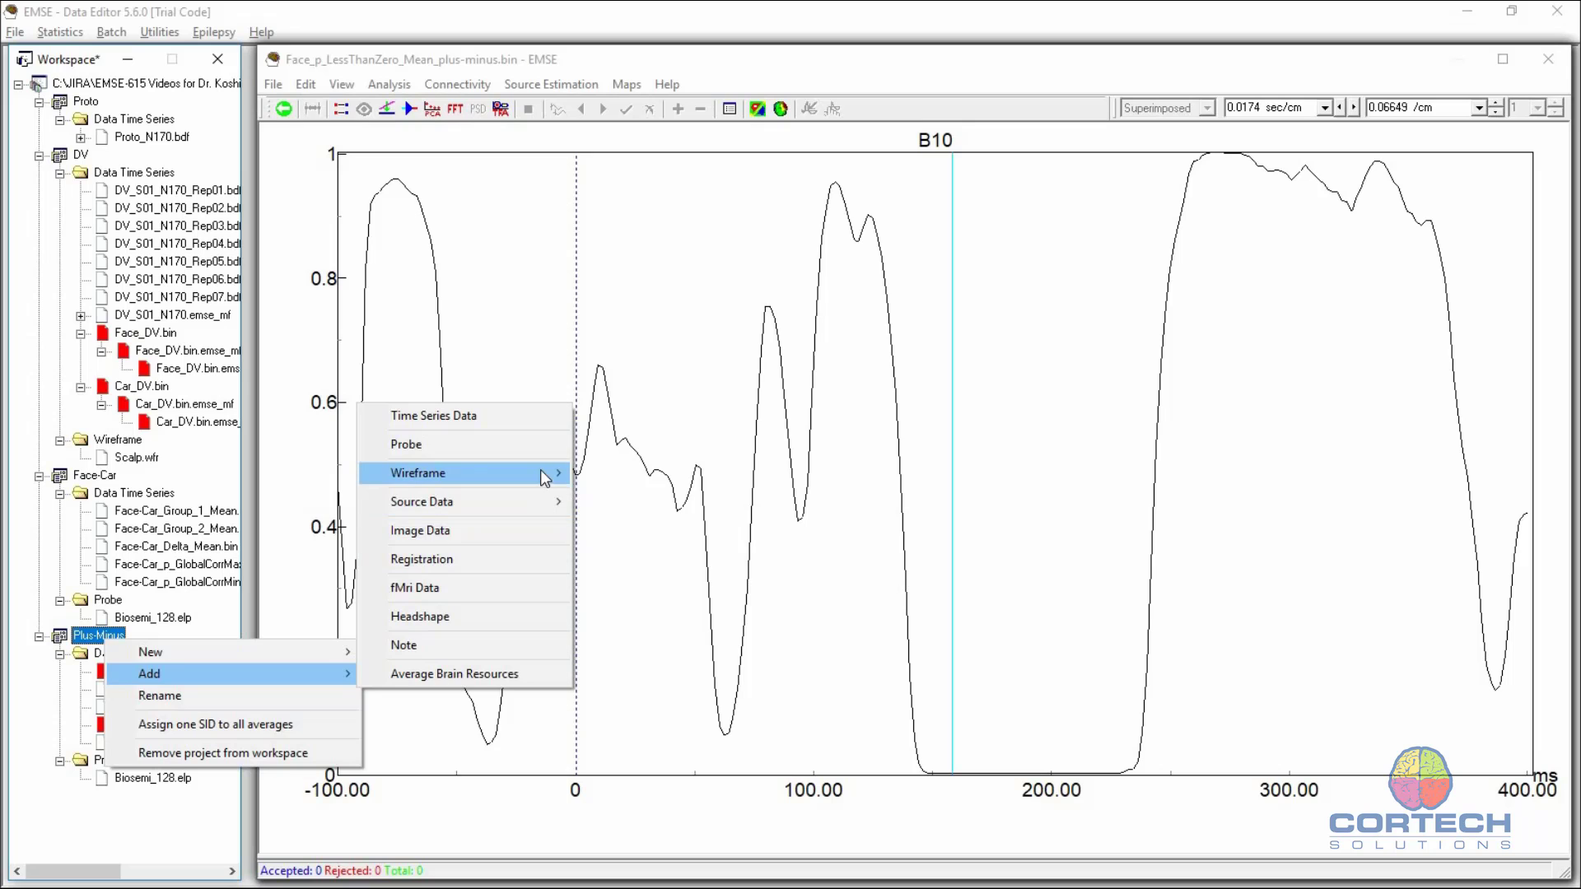
mouse_move(540, 469)
left_click(589, 469)
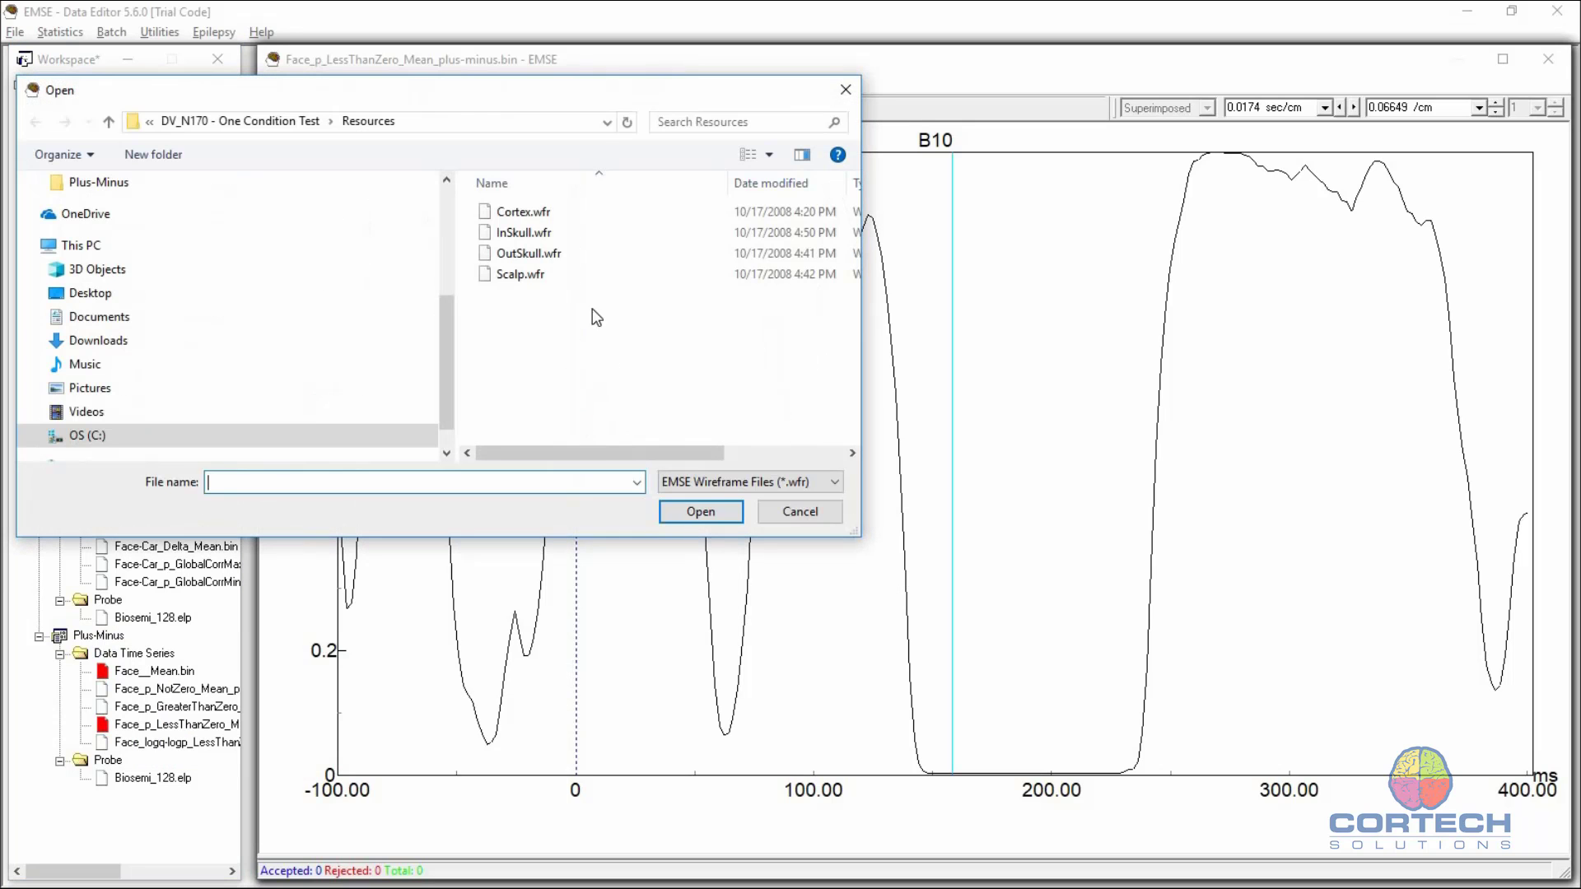
double_click(523, 273)
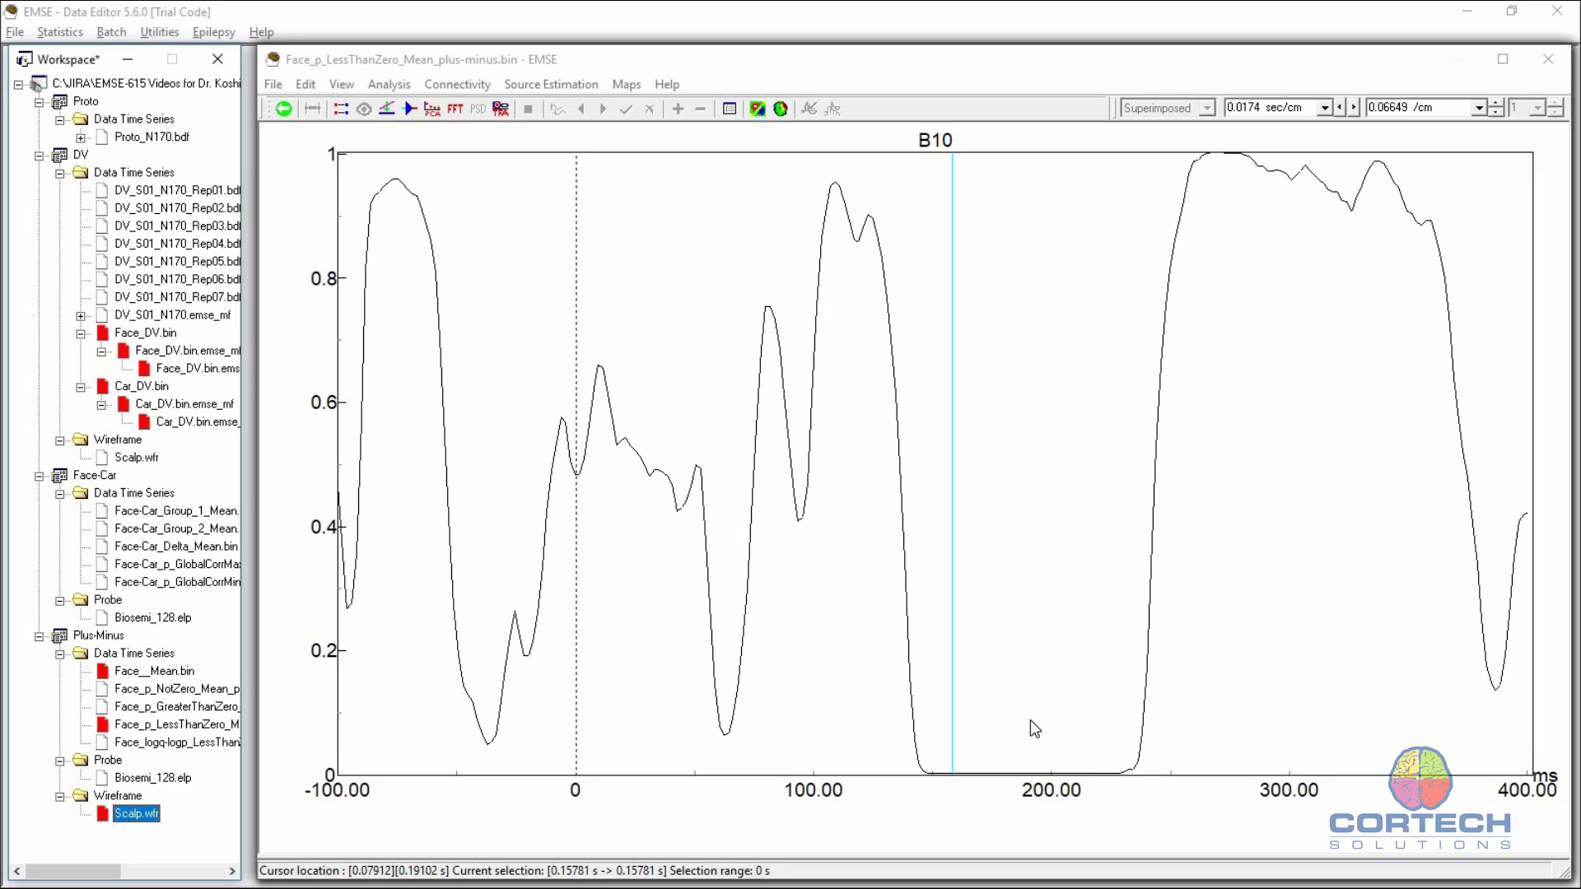
Step: Select the interval from about 154 to 222 ms and map it in the 3D visualizer with Scalp and Sensors shown
left_click_drag(942, 709, 1104, 684)
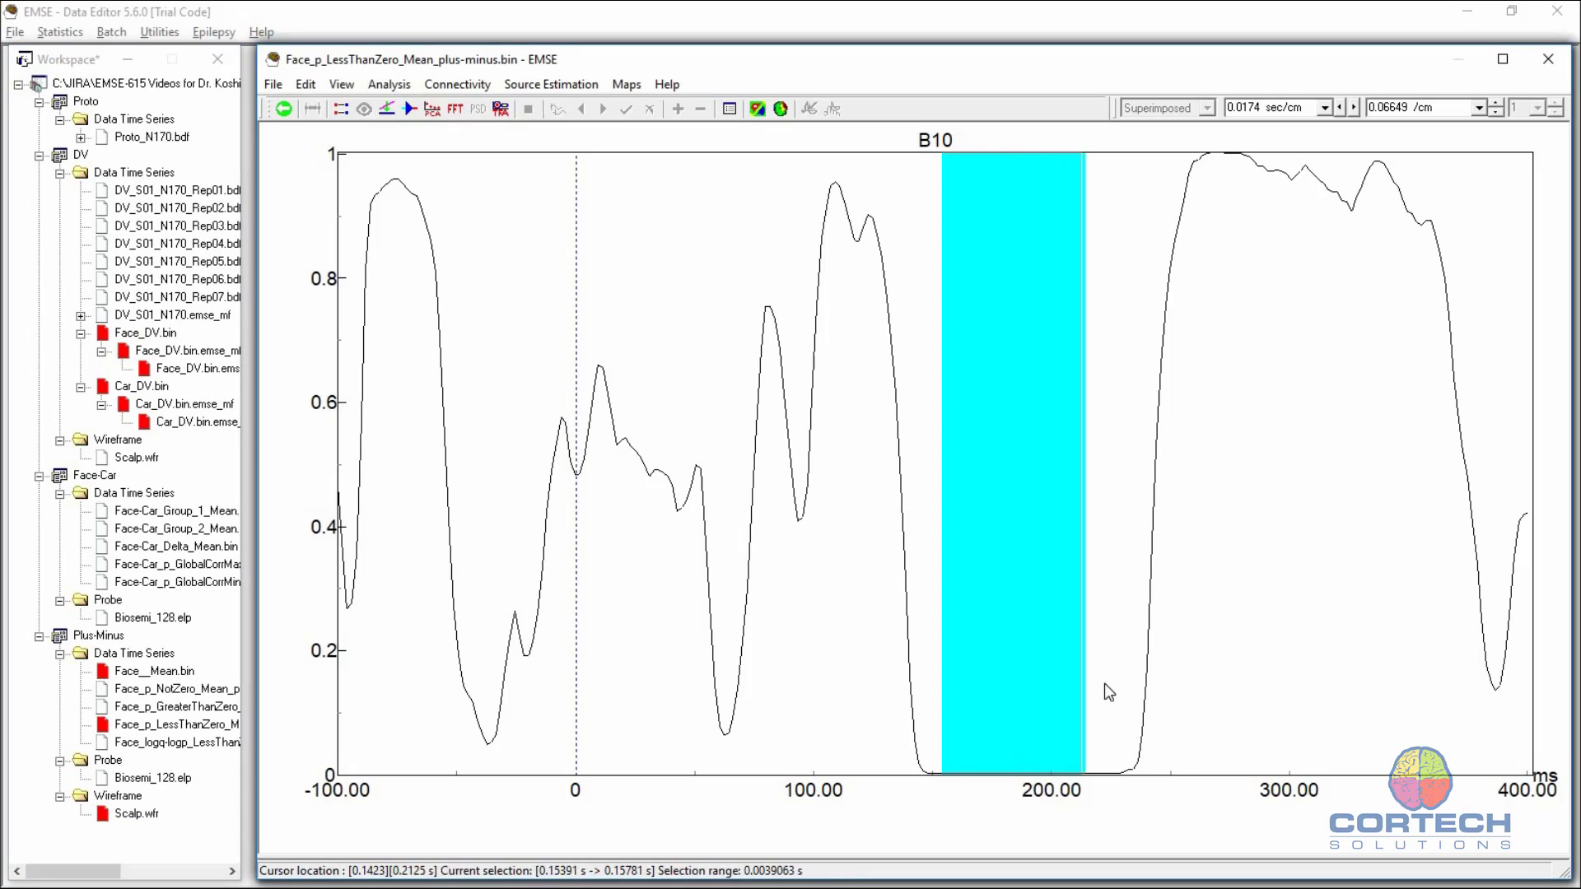
left_click(782, 107)
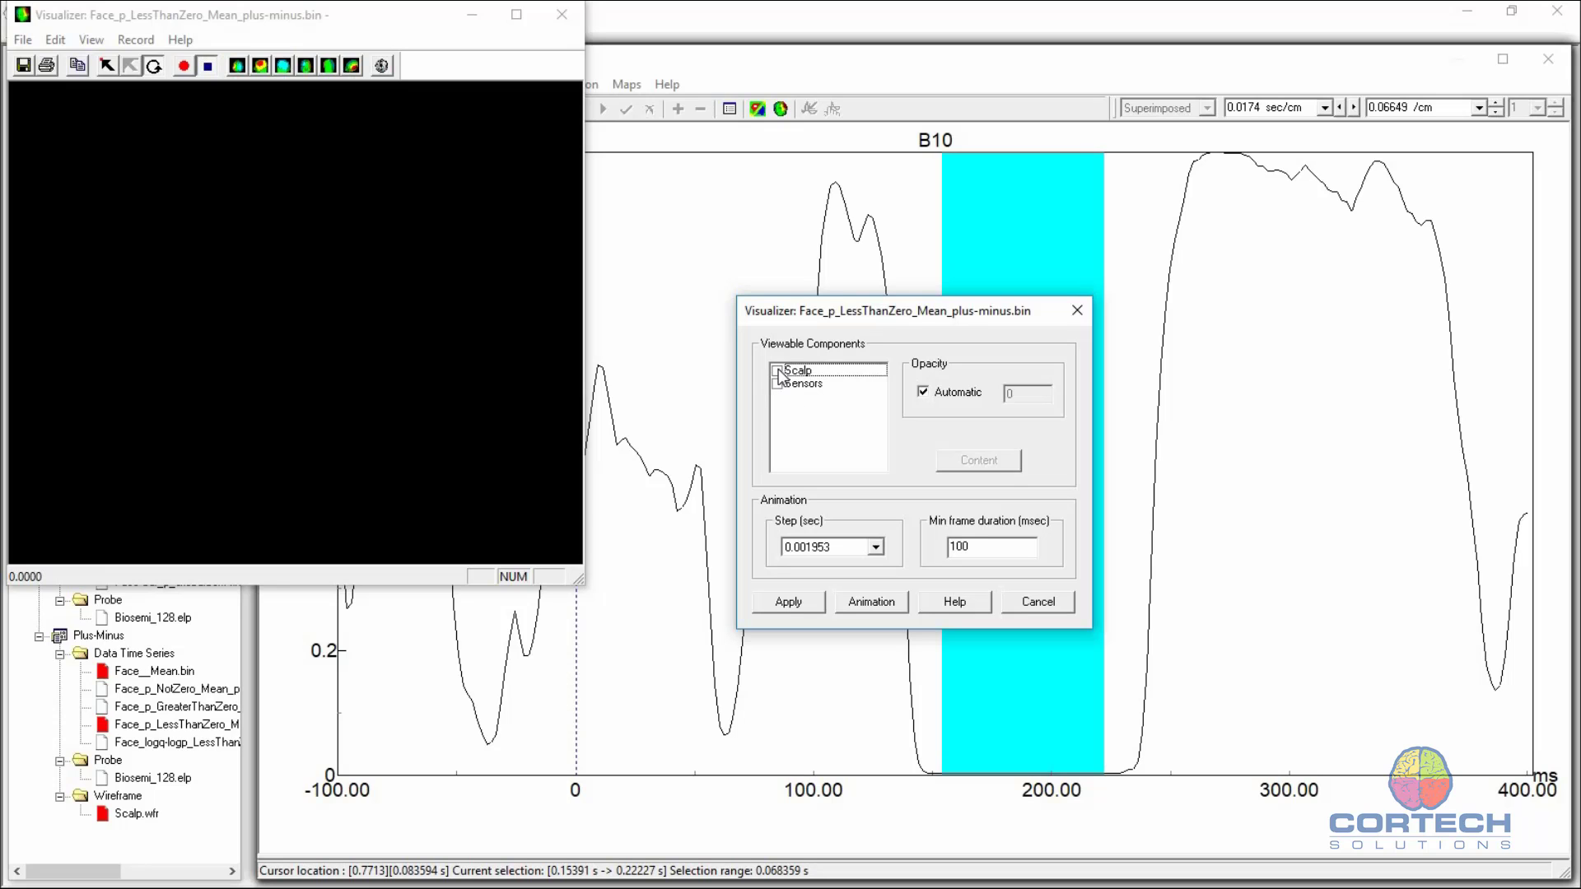
left_click(777, 384)
left_click(987, 462)
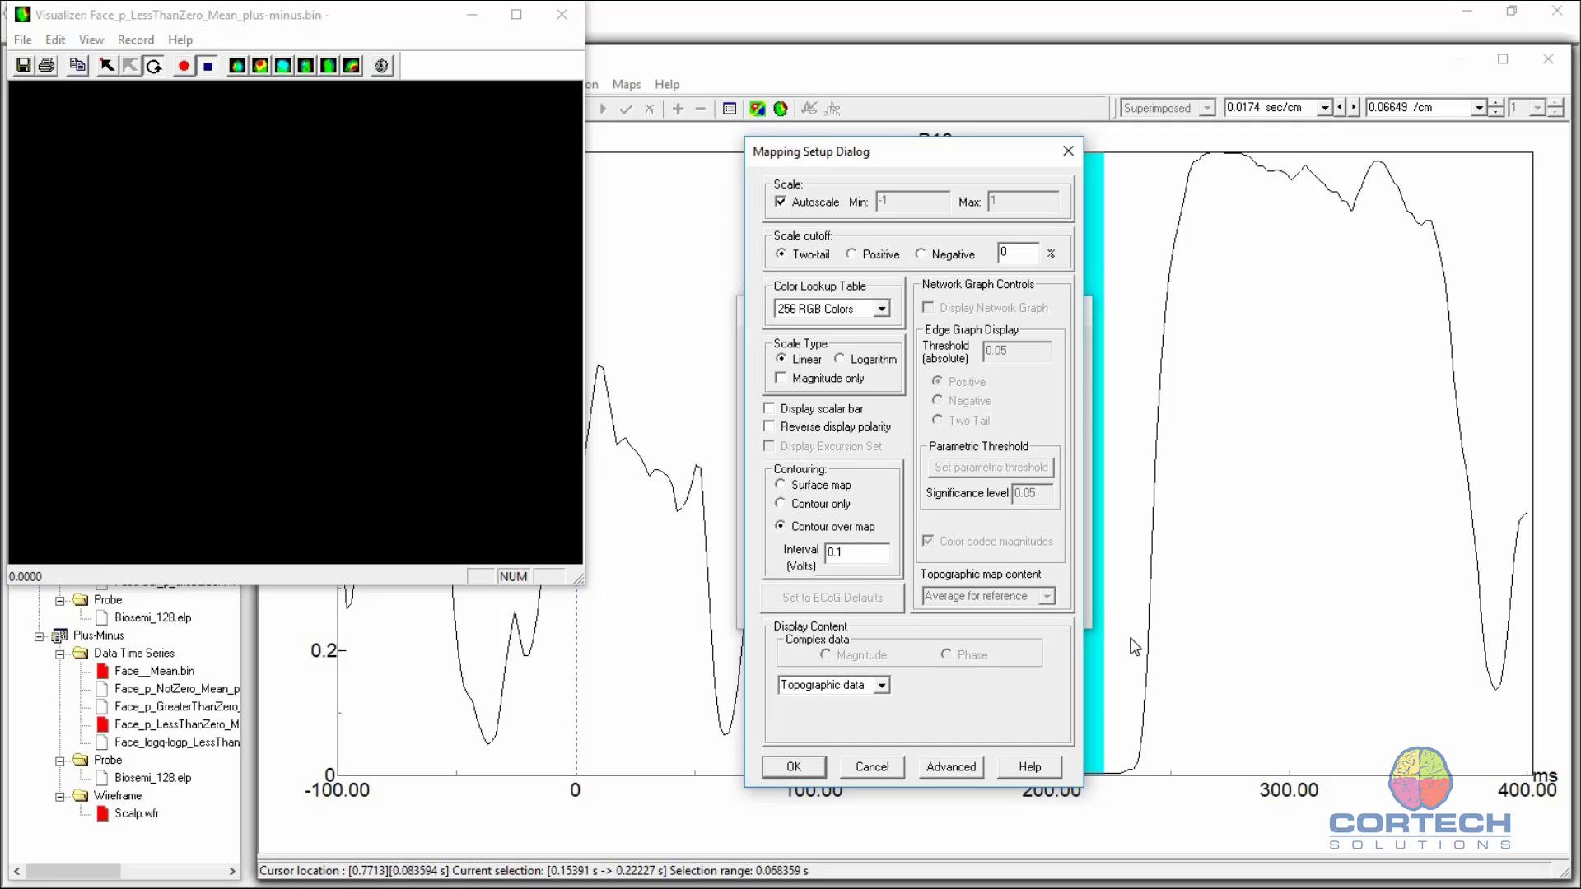
left_click(814, 767)
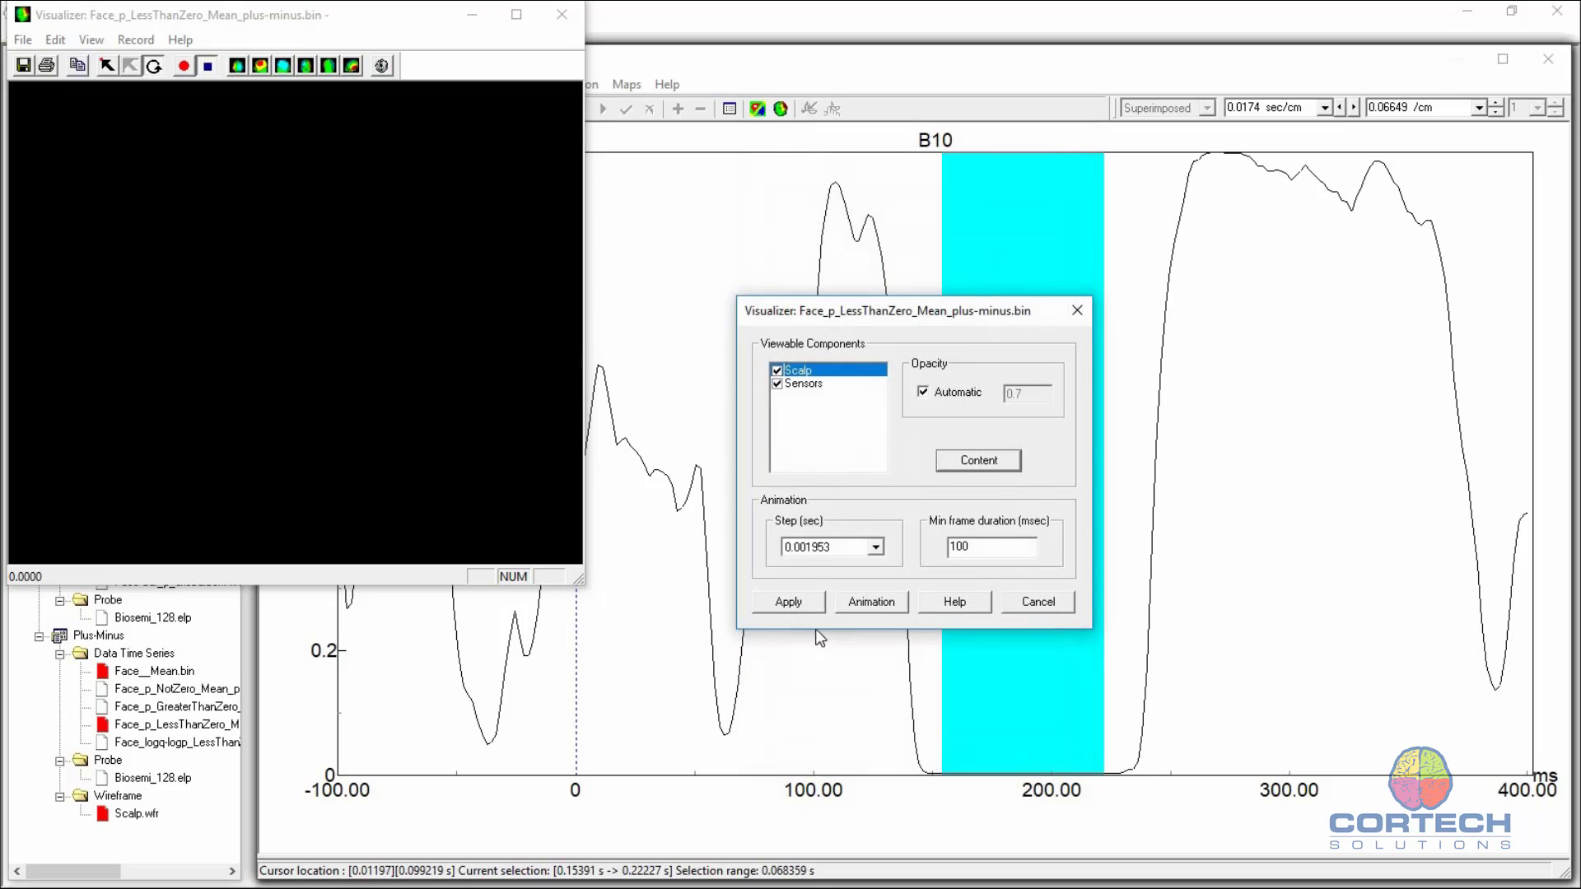
left_click(799, 601)
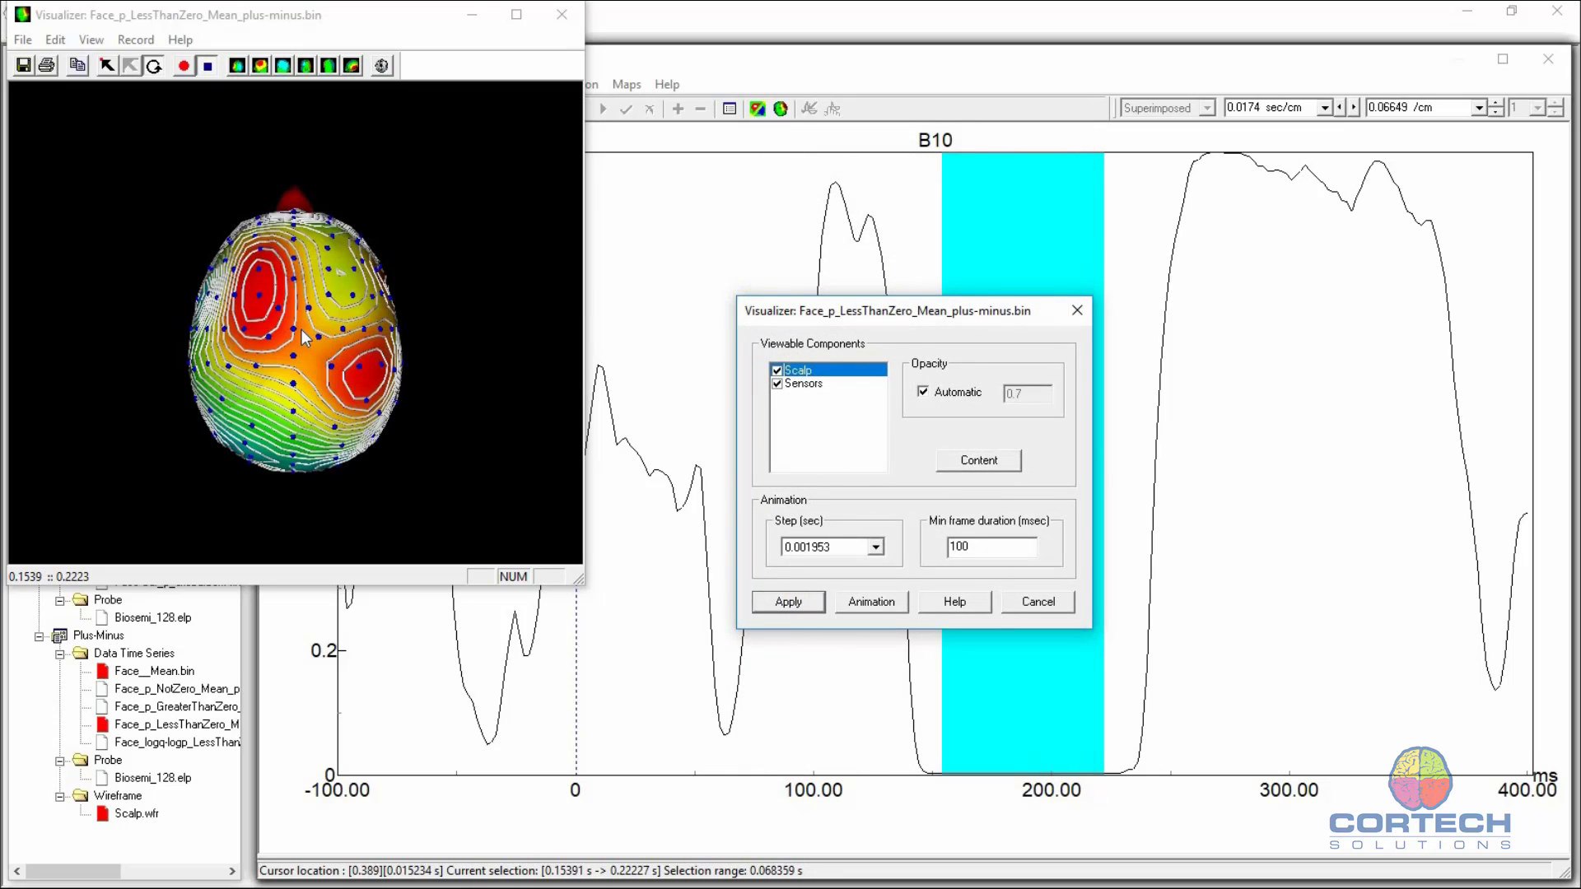
Step: Examine the p-value map on the back and top of the head, and close the visualizer
left_click_drag(290, 298, 288, 287)
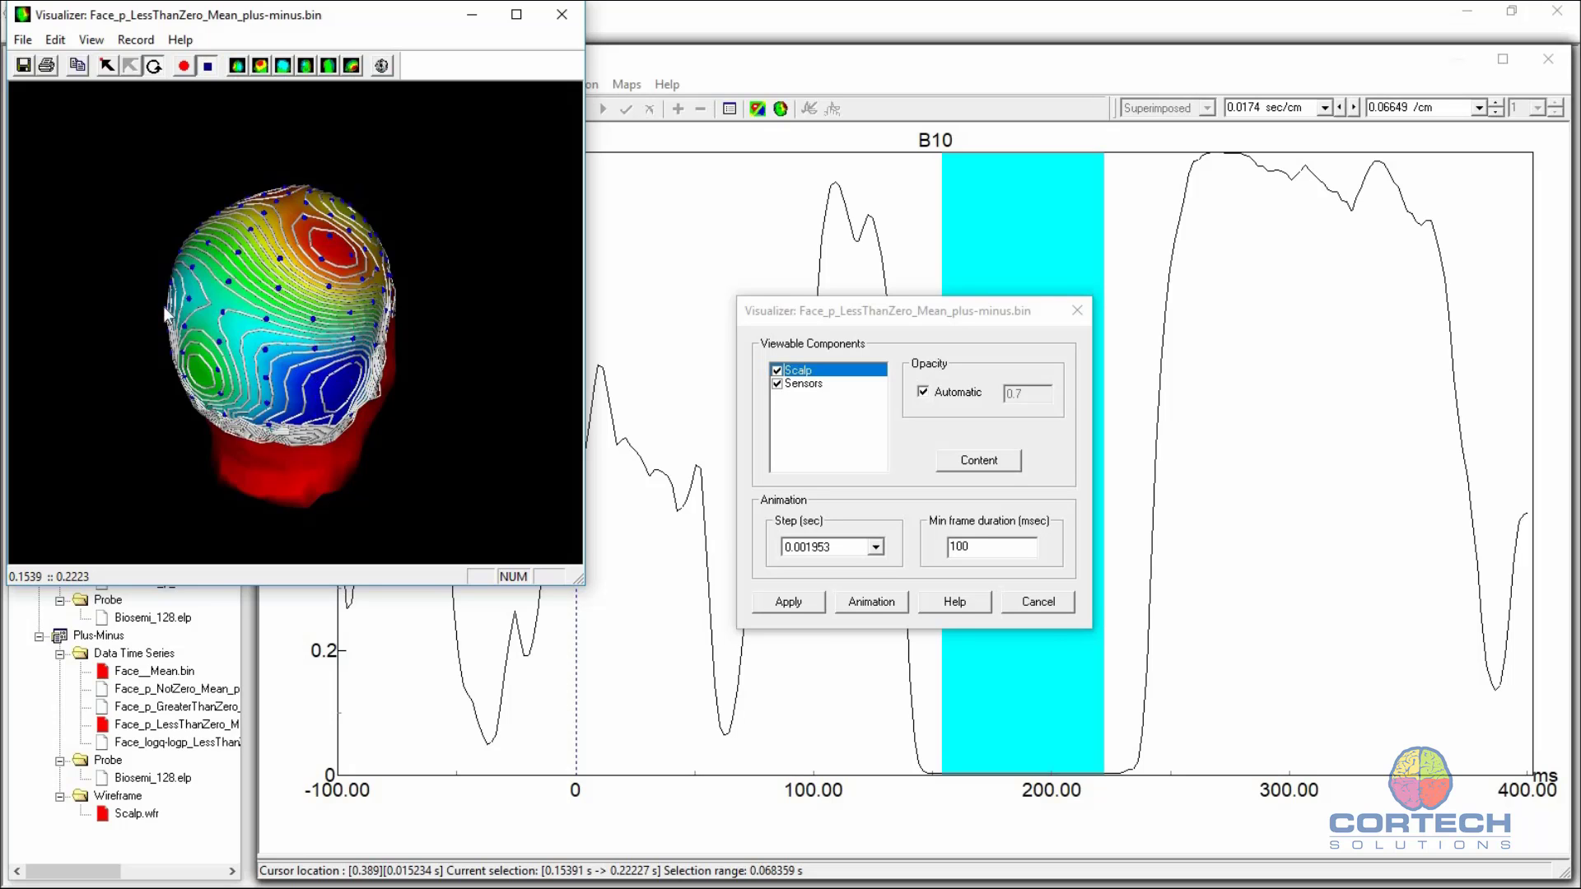
left_click_drag(359, 310, 341, 305)
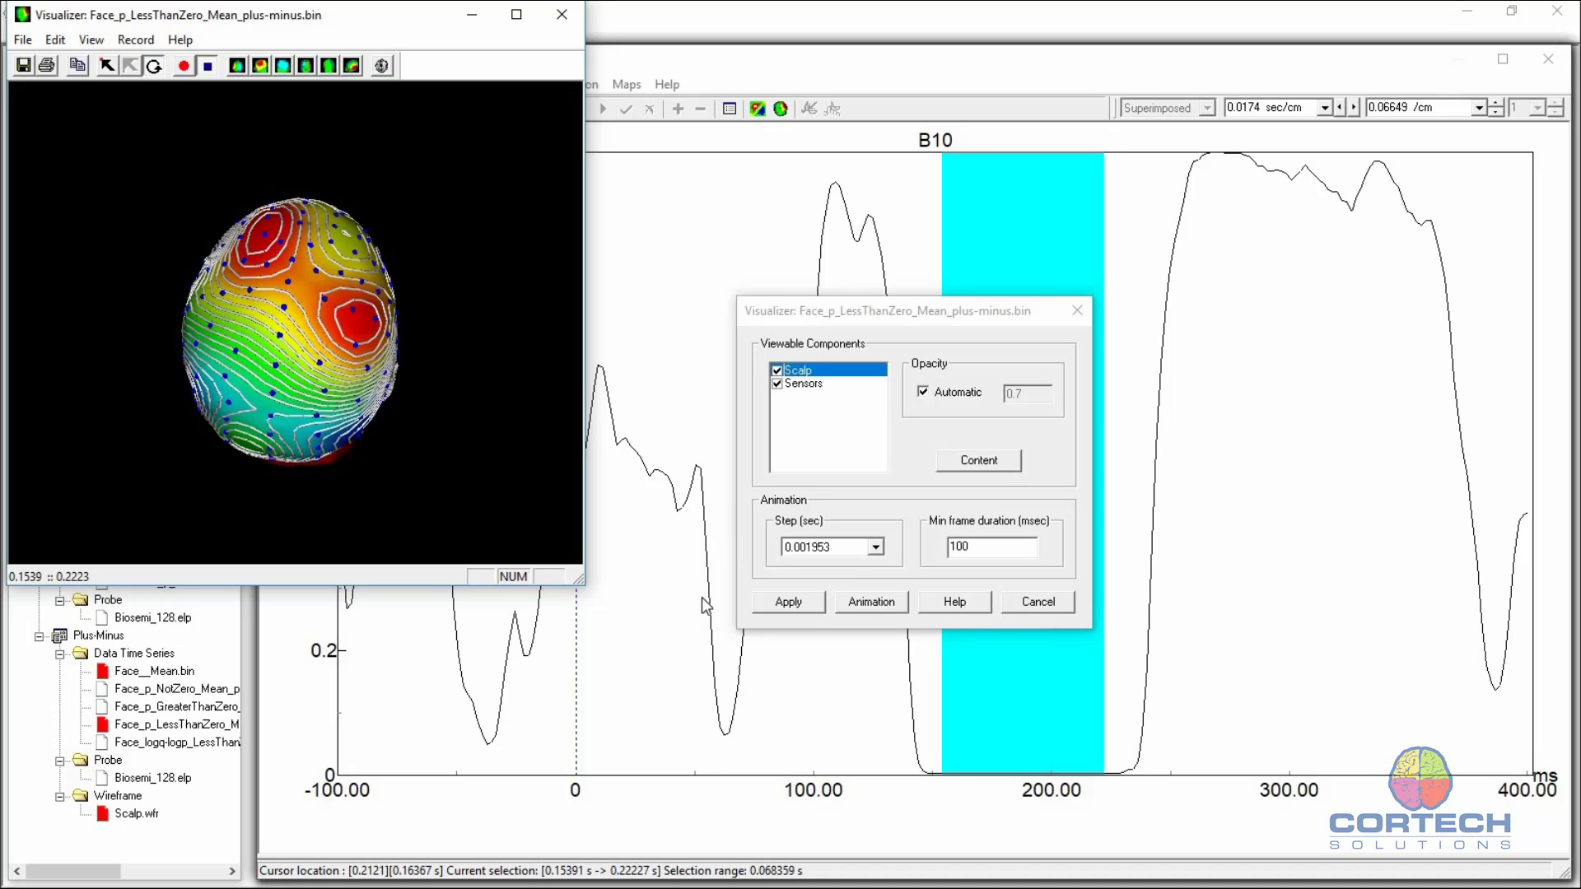
left_click(1038, 602)
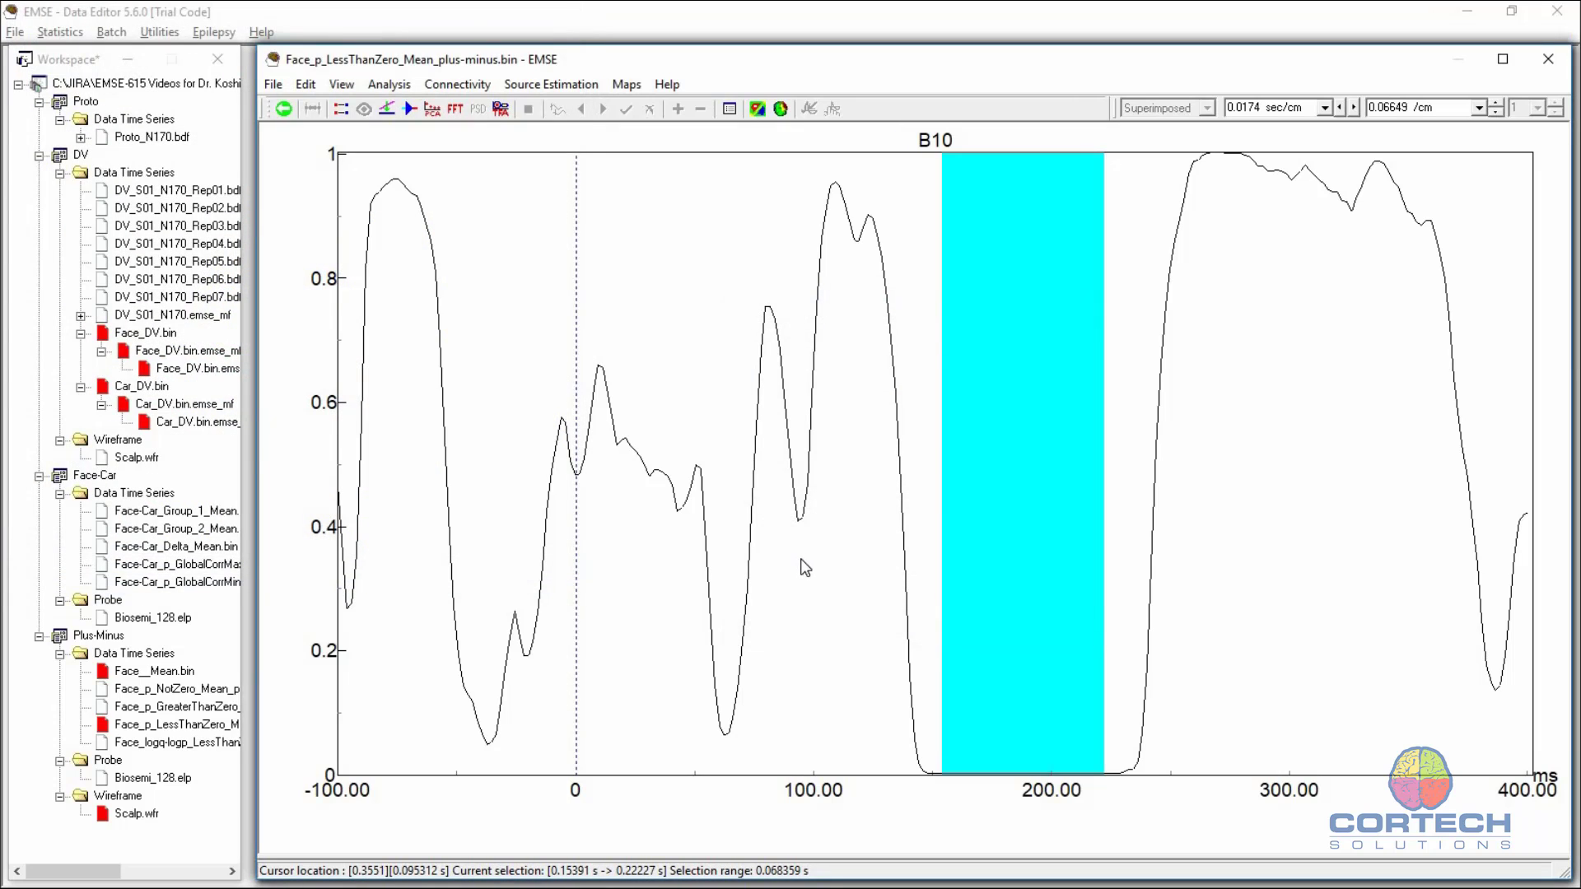
Step: Save the workspace with the completed Plus-Minus project
left_click(12, 33)
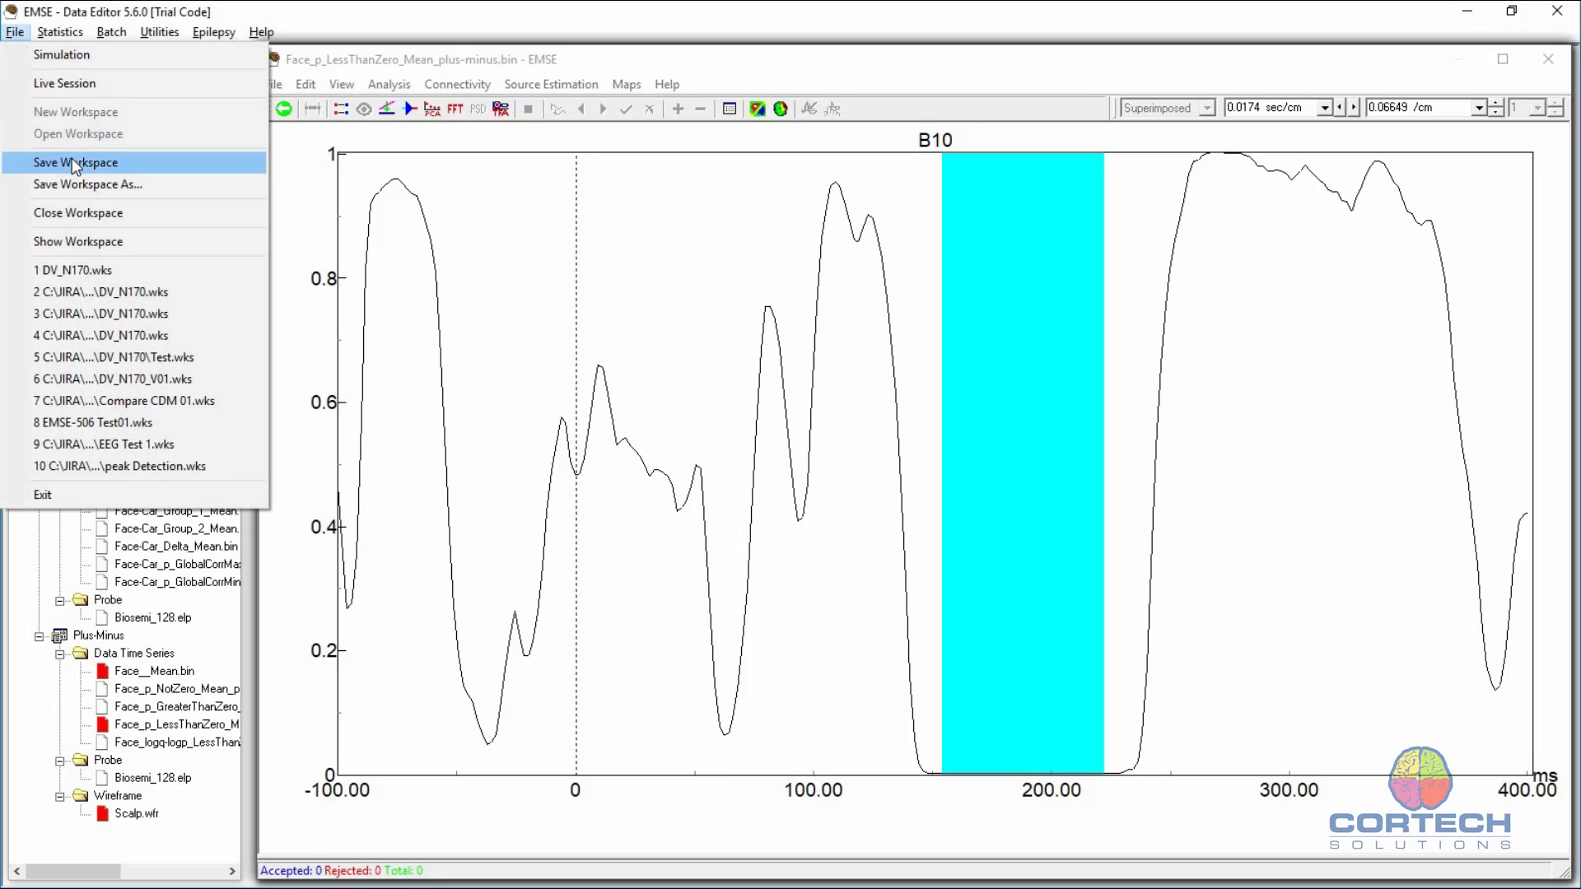
key("Escape")
Step: Start a new One Condition test on the continuous time series with 500 iterations
left_click(60, 32)
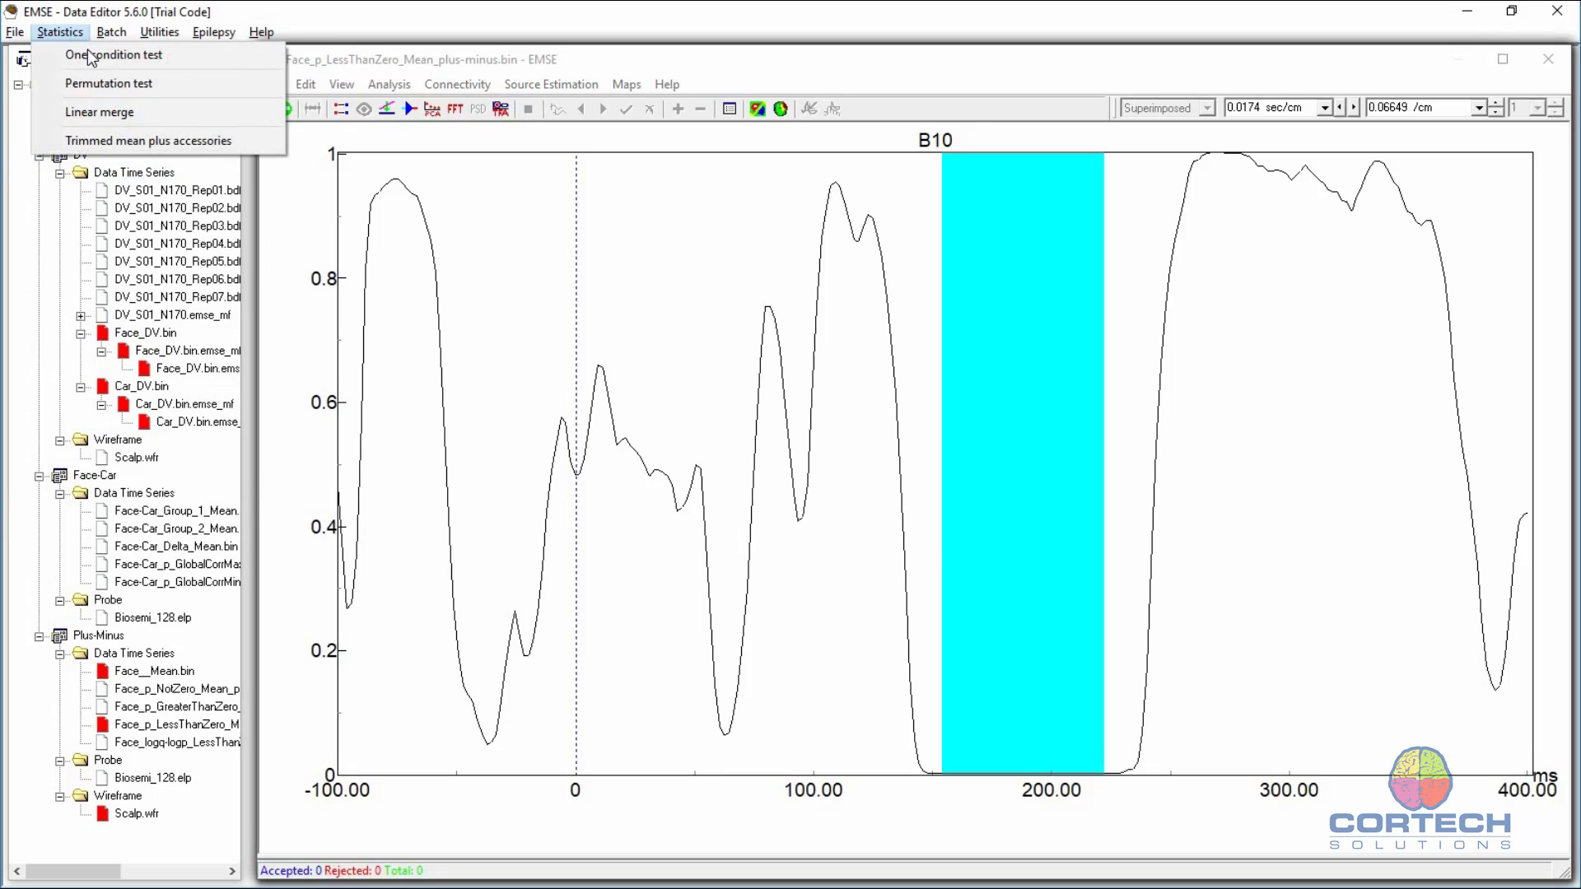
key("Return")
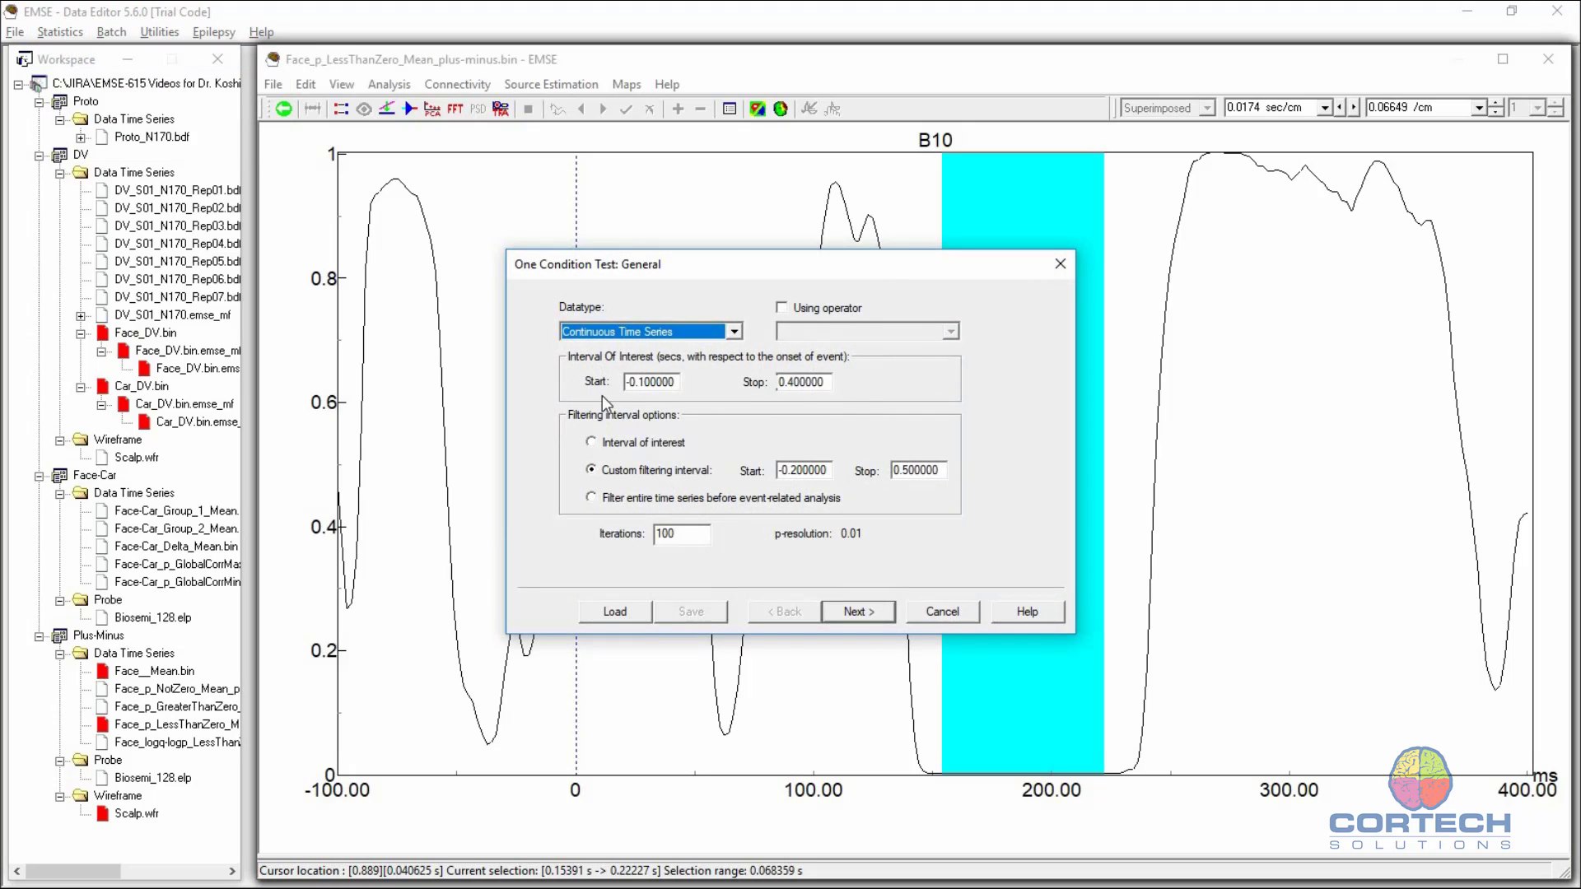
left_click(690, 535)
key("BackSpace")
key("BackSpace")
key("BackSpace")
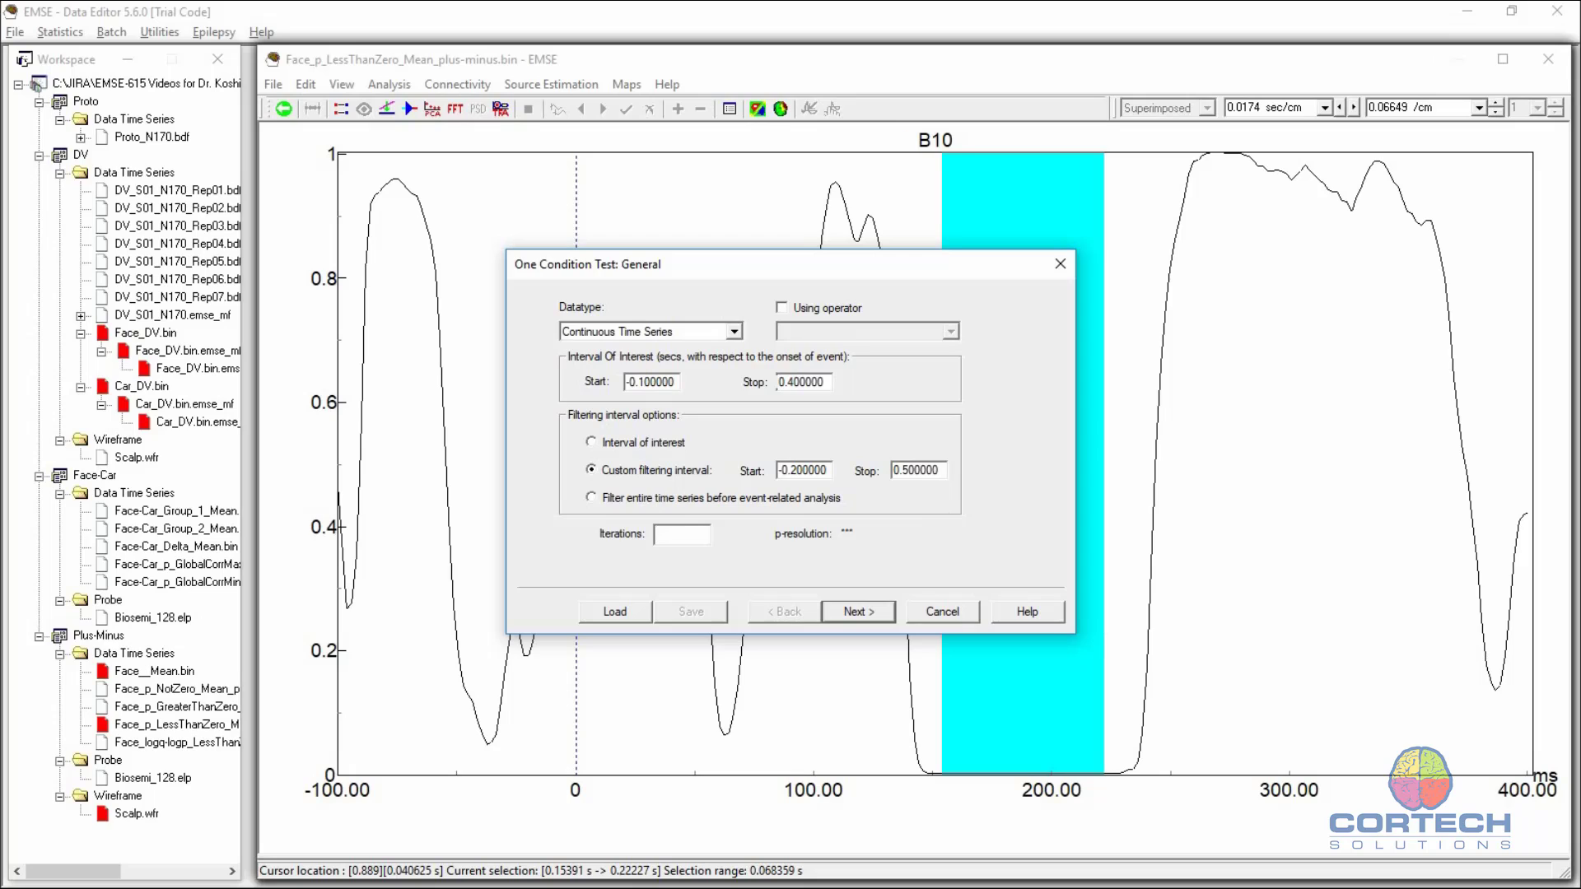
type("500")
left_click(856, 610)
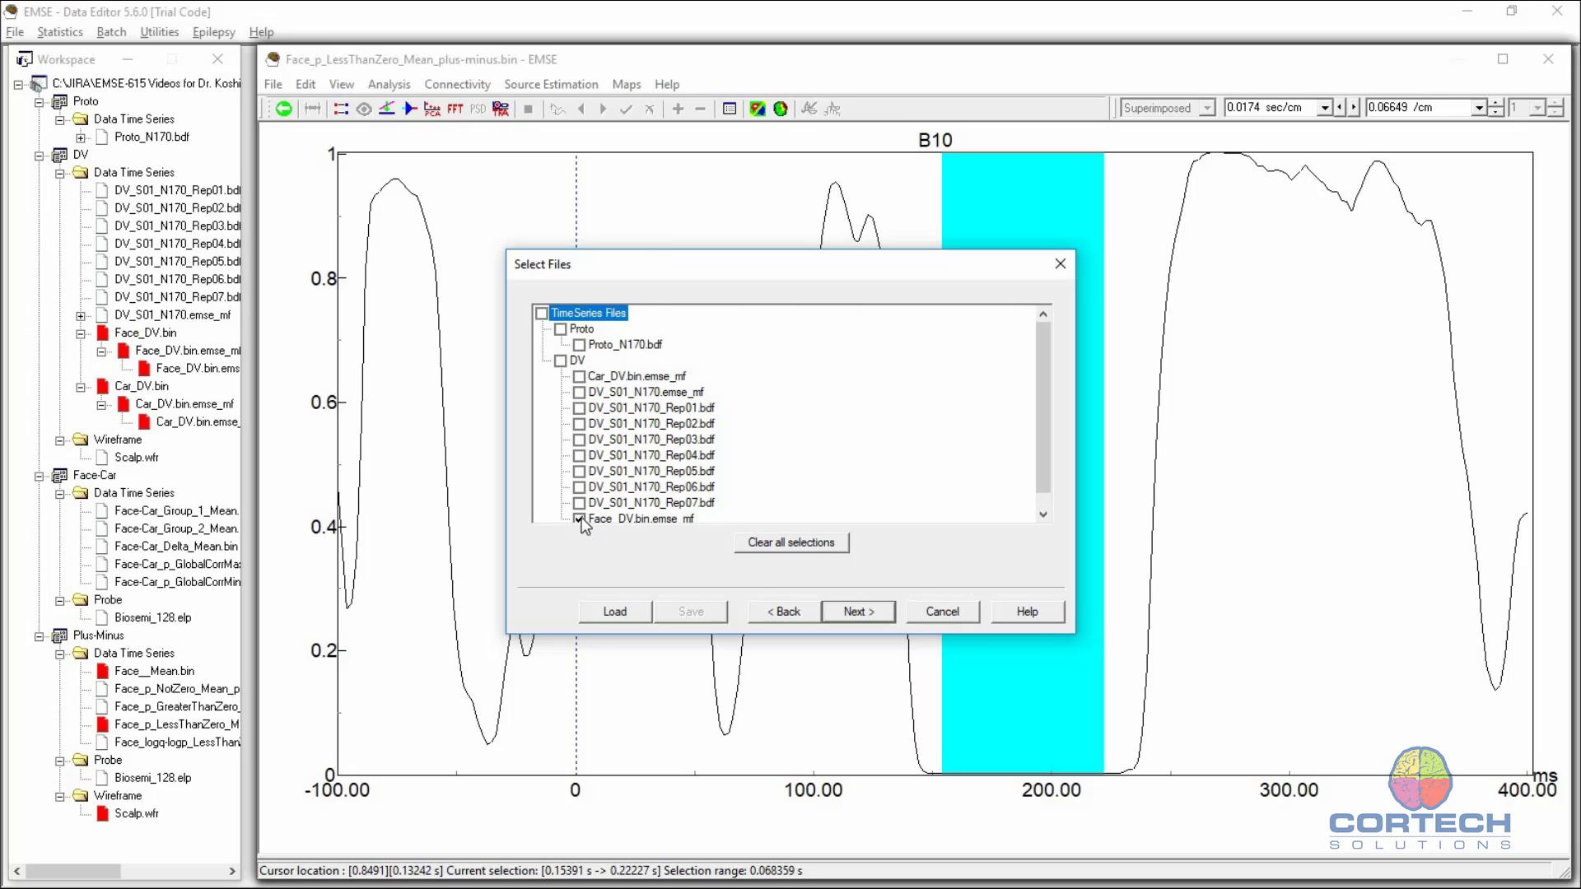
Step: Choose only Car_DV.bin.emse_mf as the test's input file and Car as its condition
left_click(579, 377)
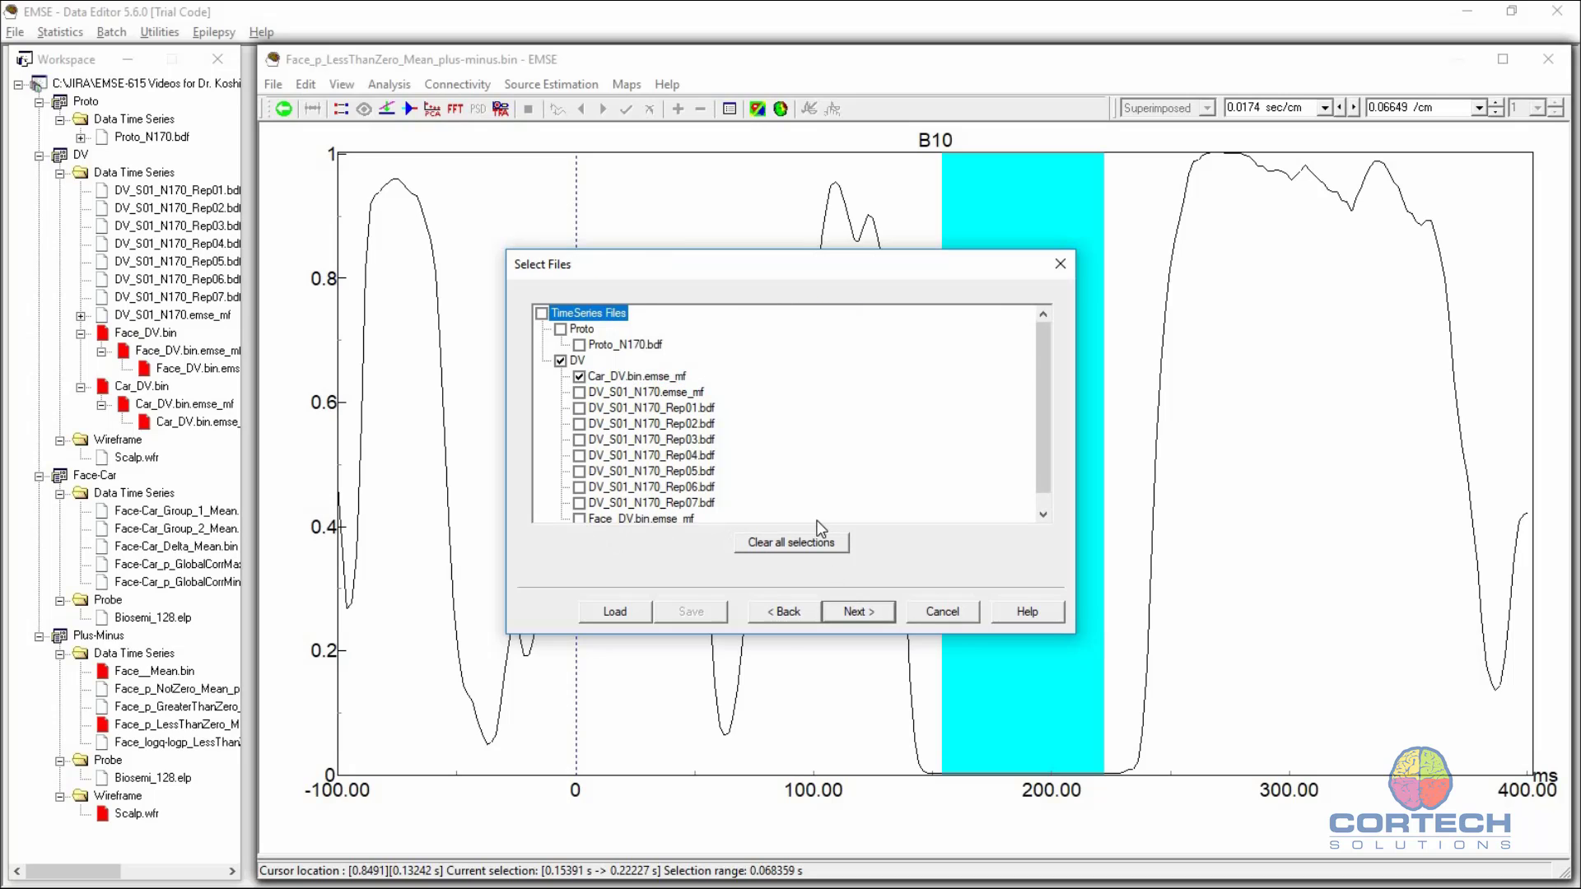
left_click(873, 610)
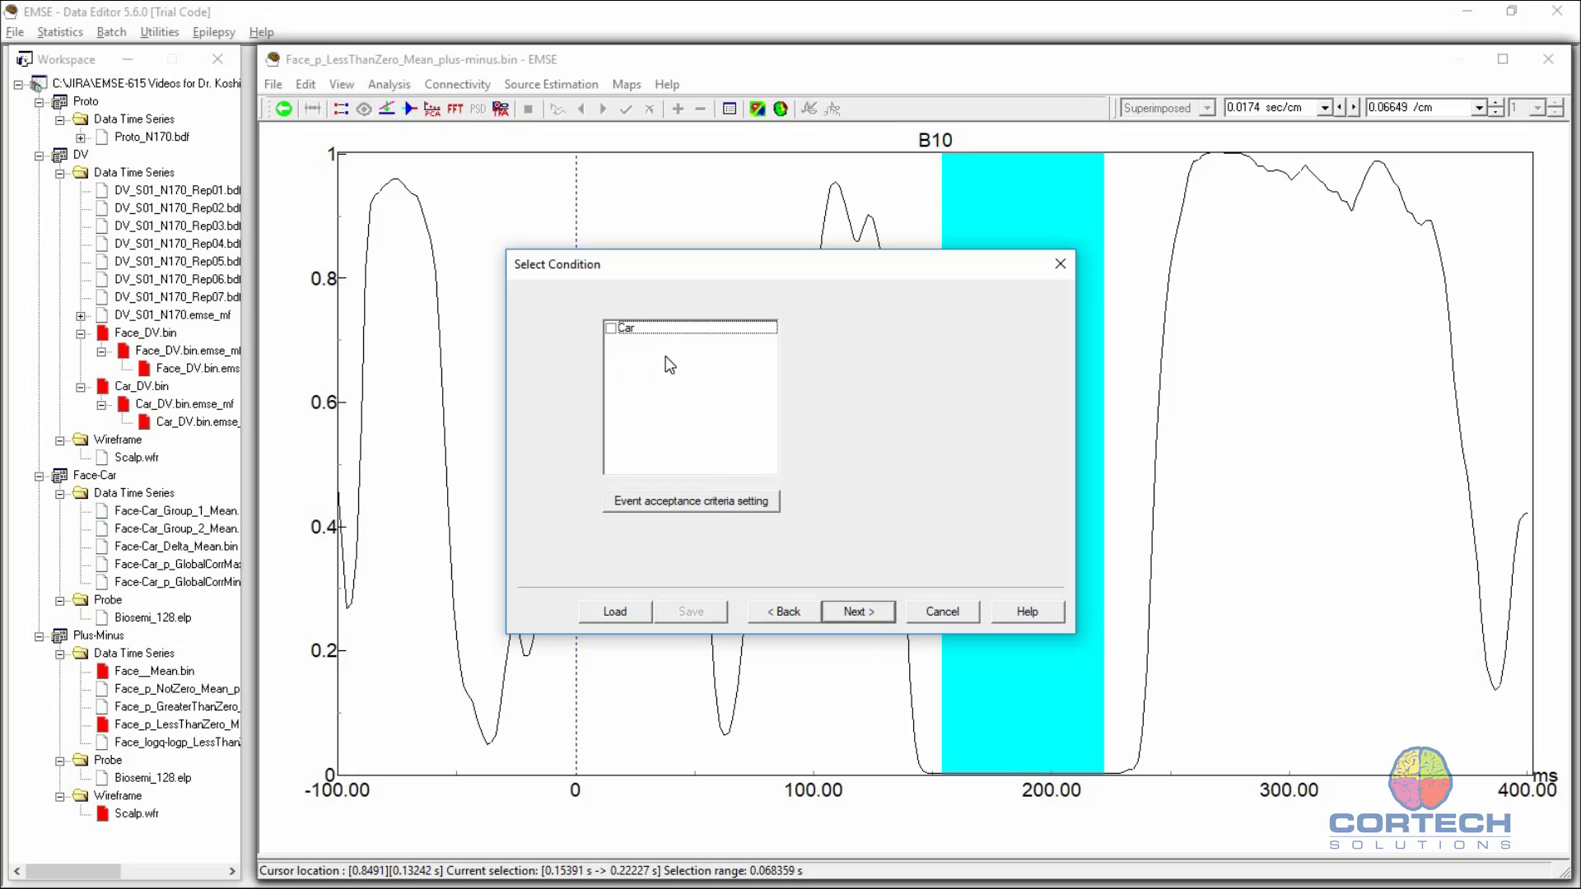
left_click(611, 327)
left_click(869, 611)
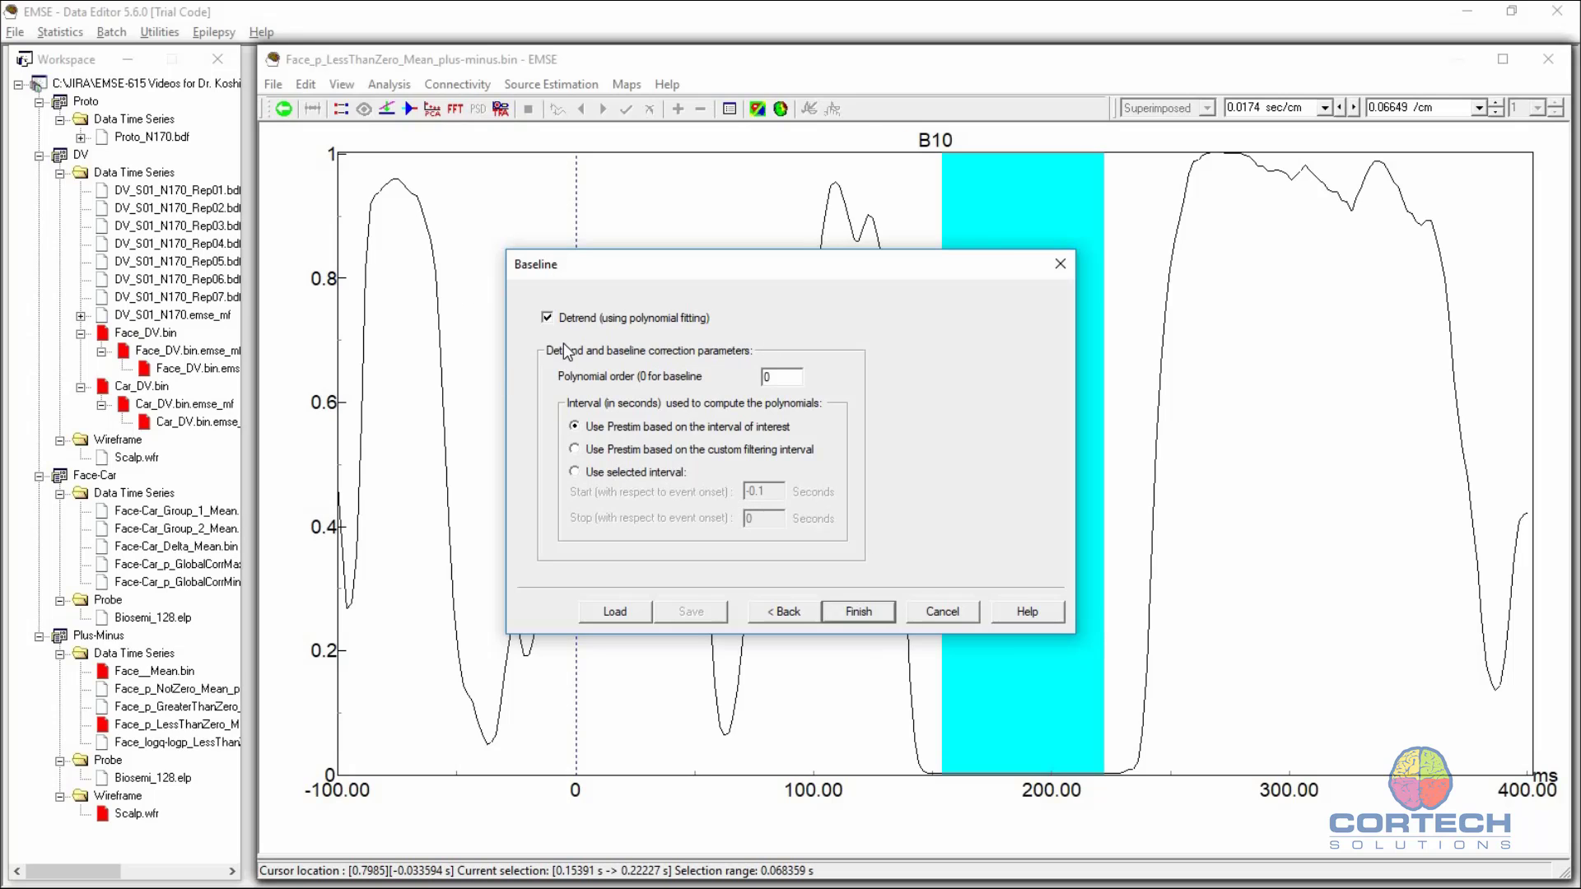
Step: Finish the test setup with the current baseline settings and save the results as Car in the Plus-Minus folder
left_click(860, 616)
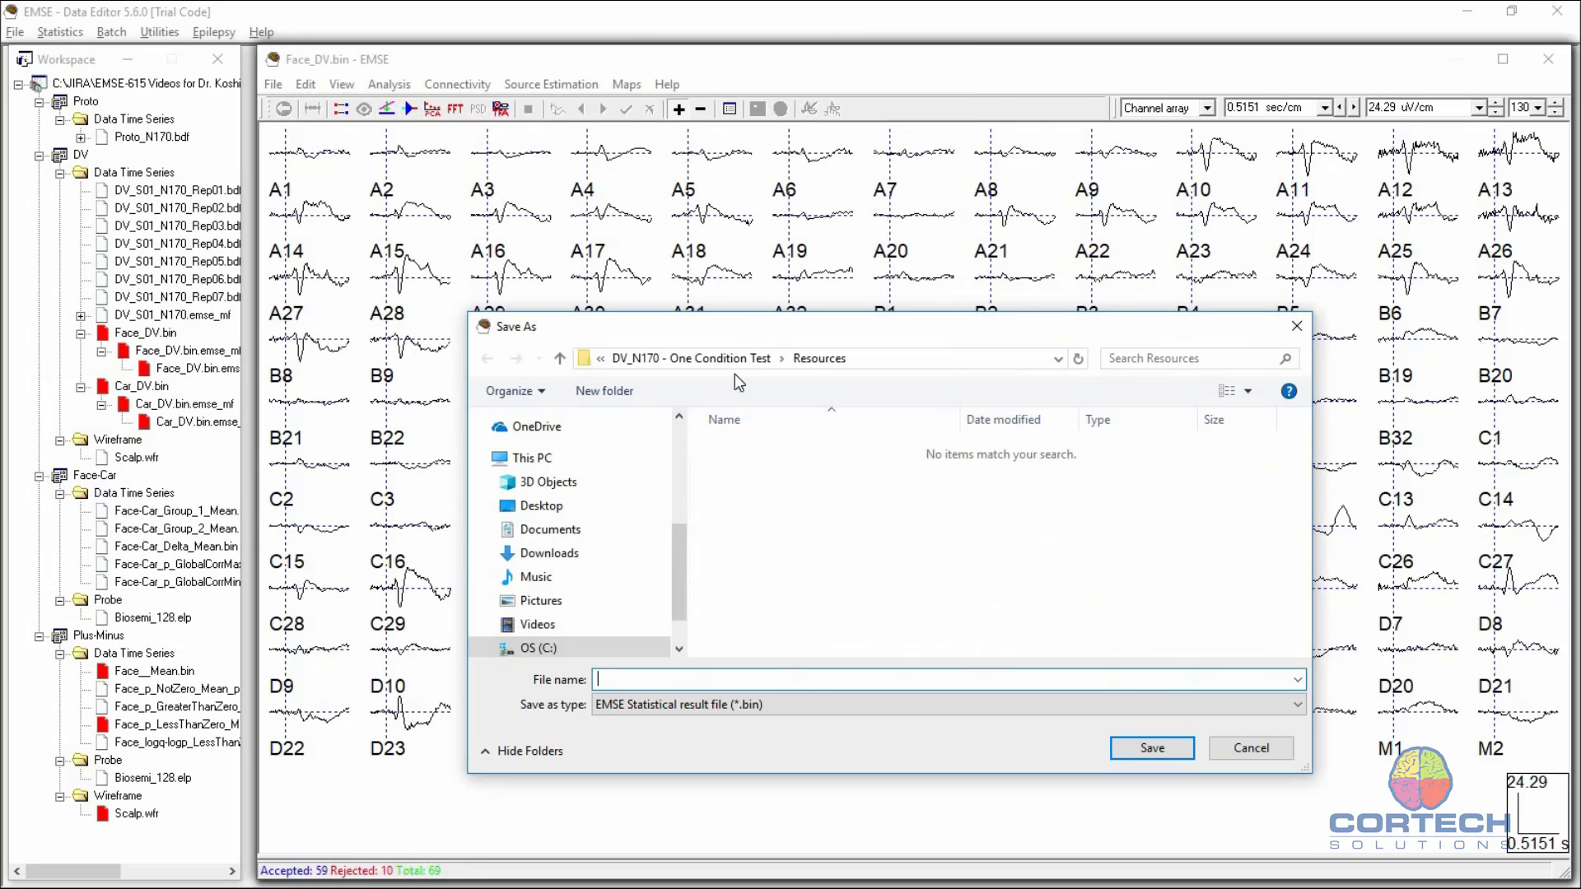
left_click(708, 360)
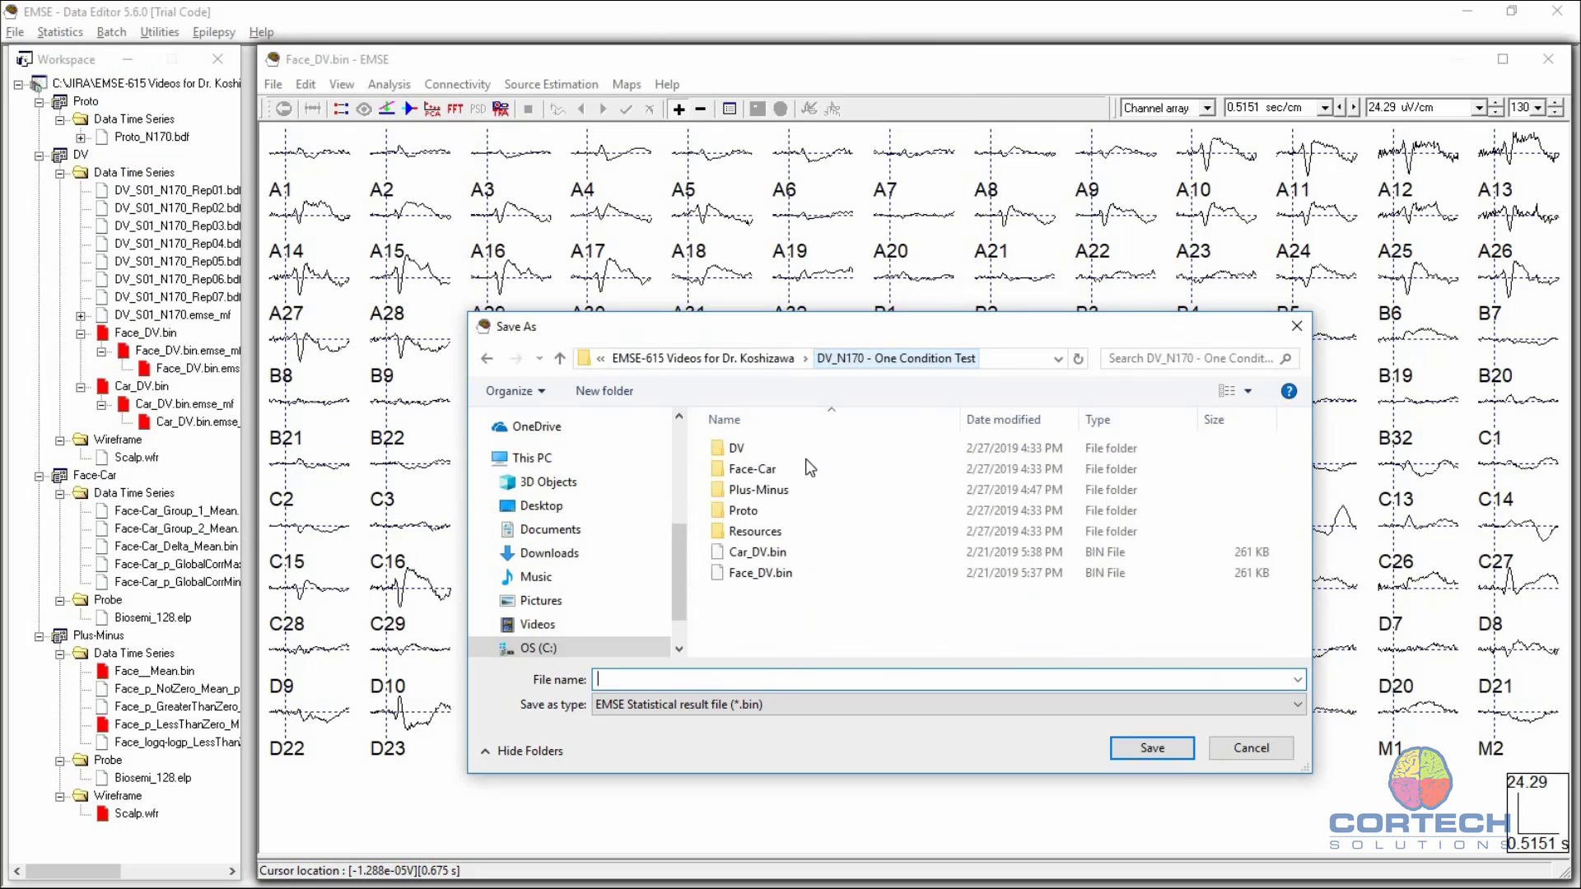
double_click(758, 490)
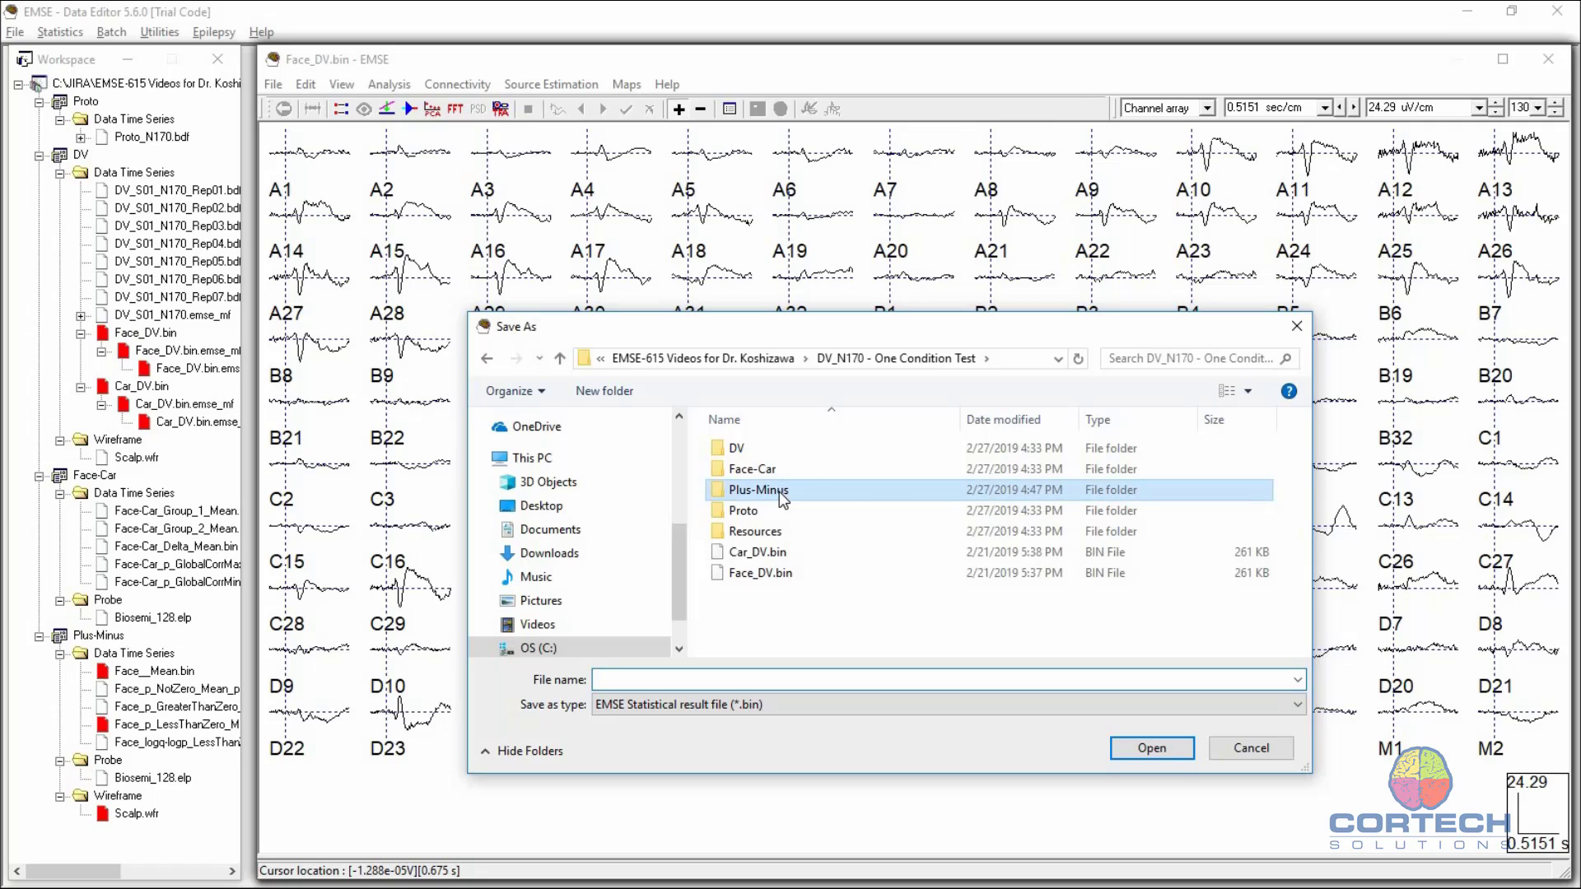
left_click(624, 679)
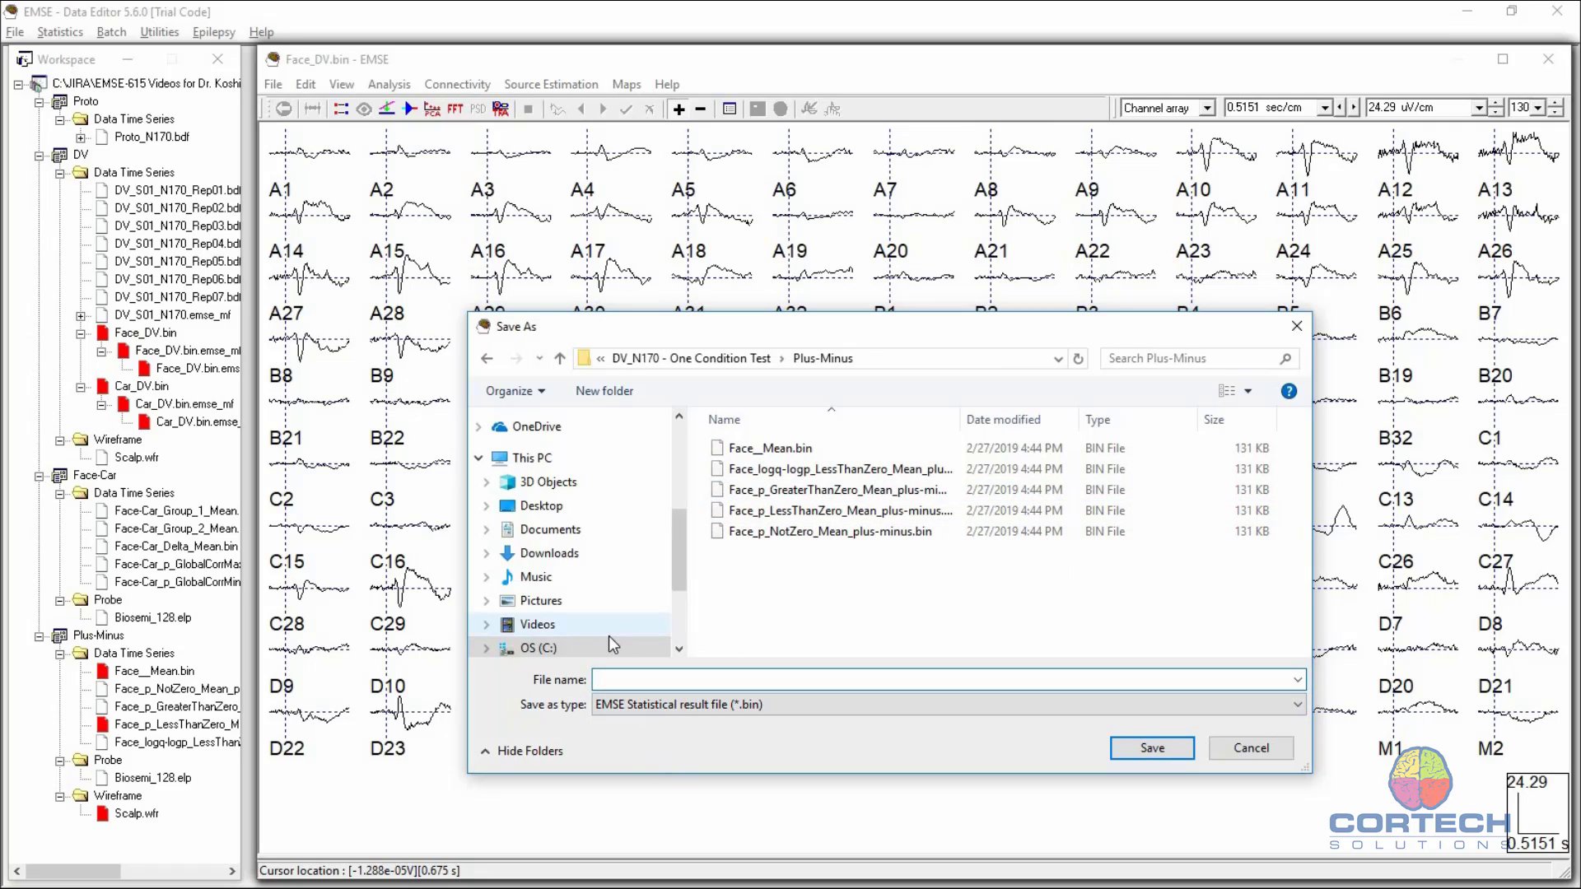
type("Car")
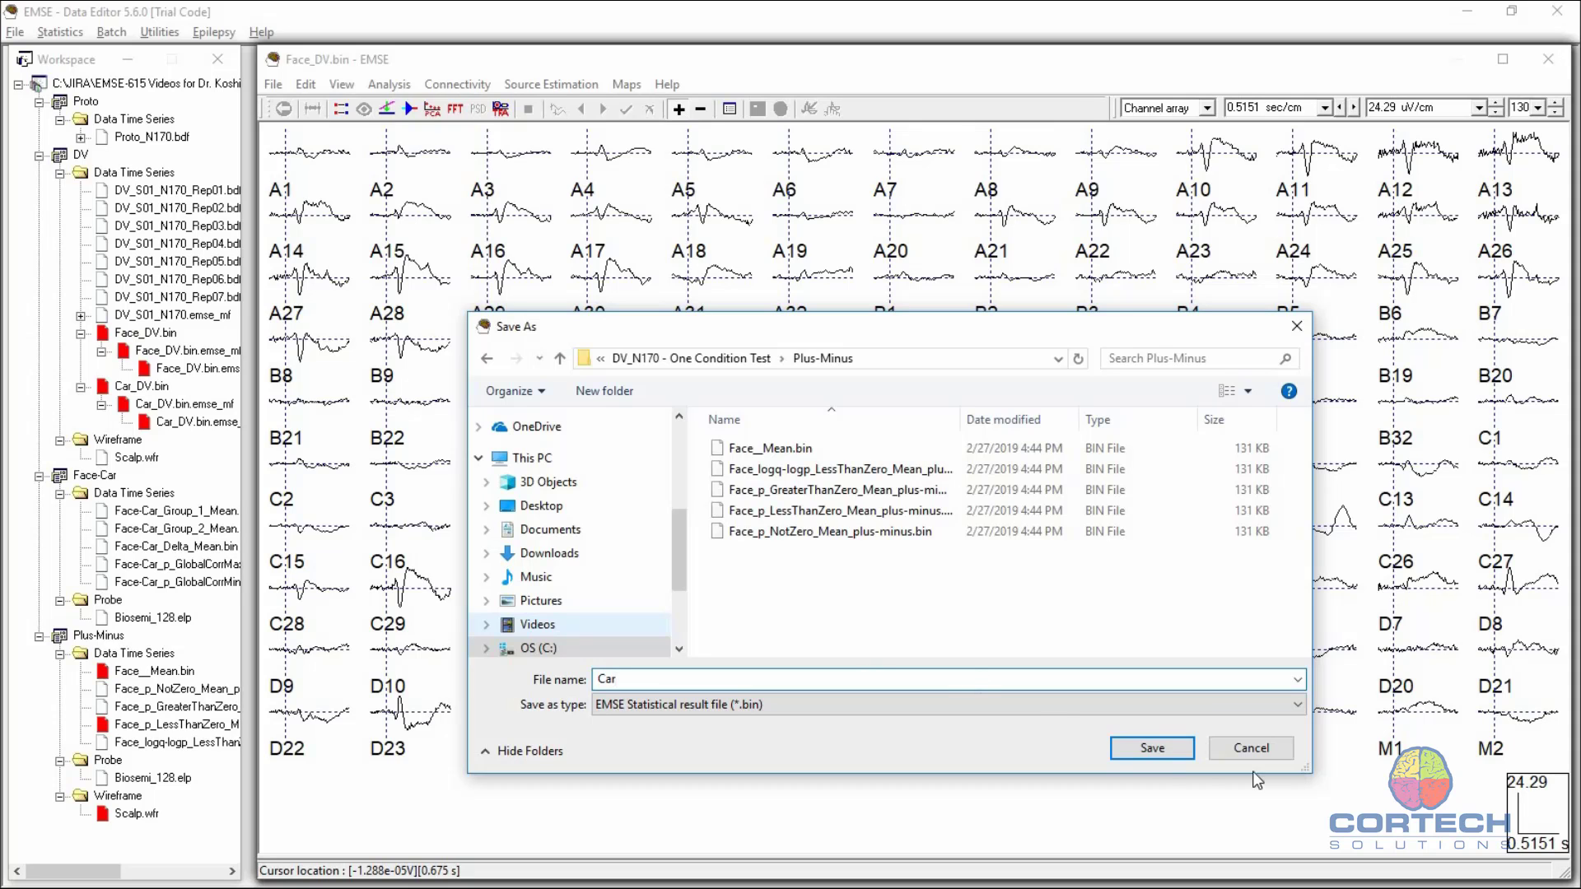
left_click(1151, 750)
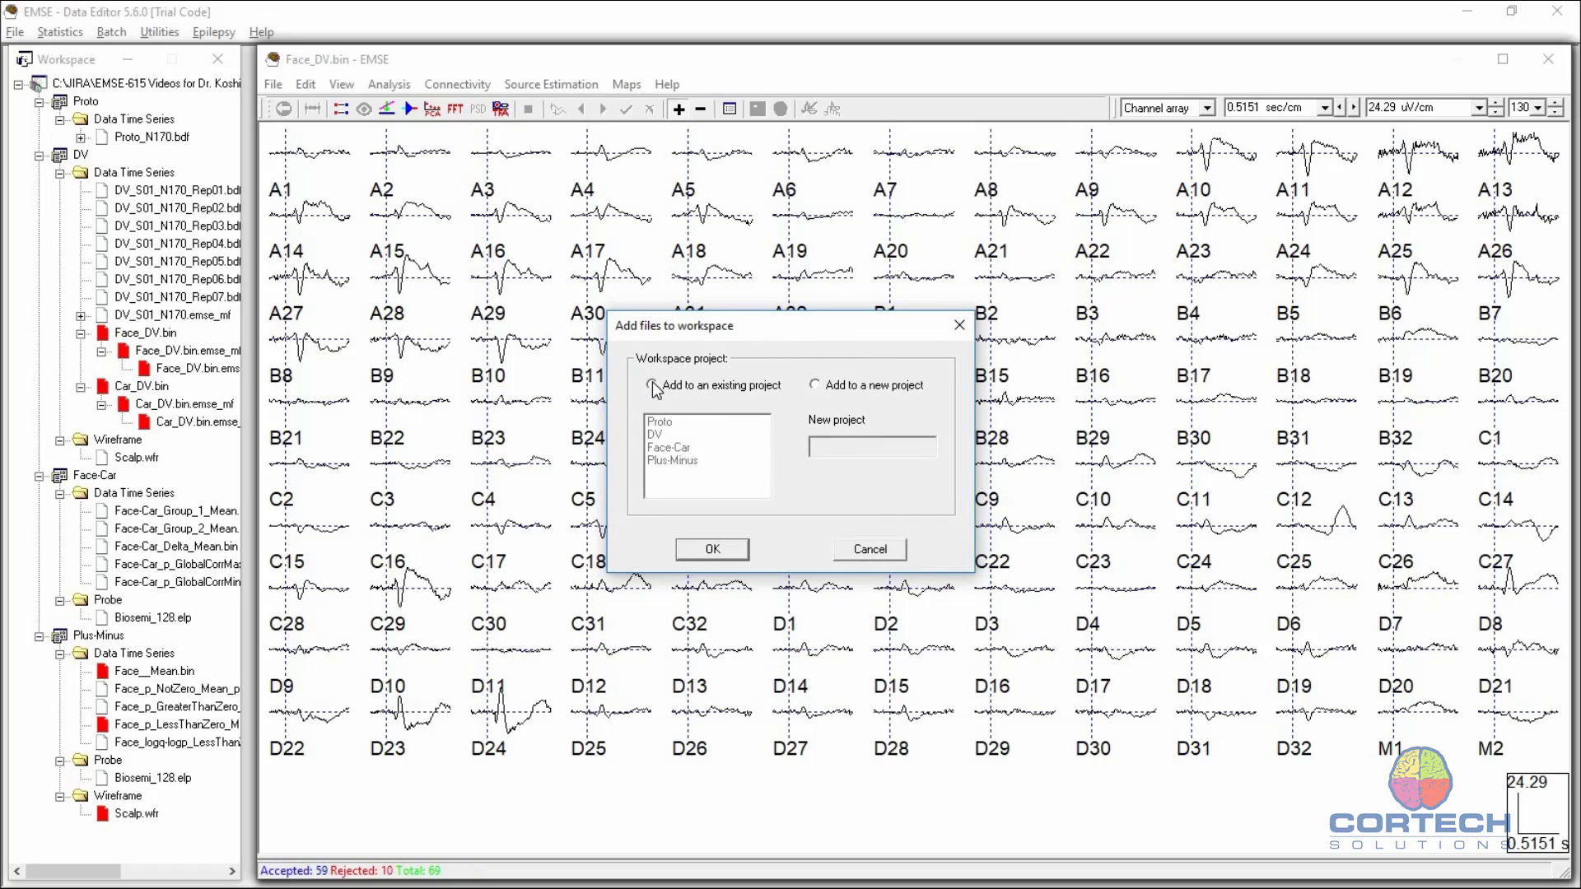
Step: Add the Car result files to the existing Plus-Minus project in the workspace
left_click(652, 386)
left_click(672, 462)
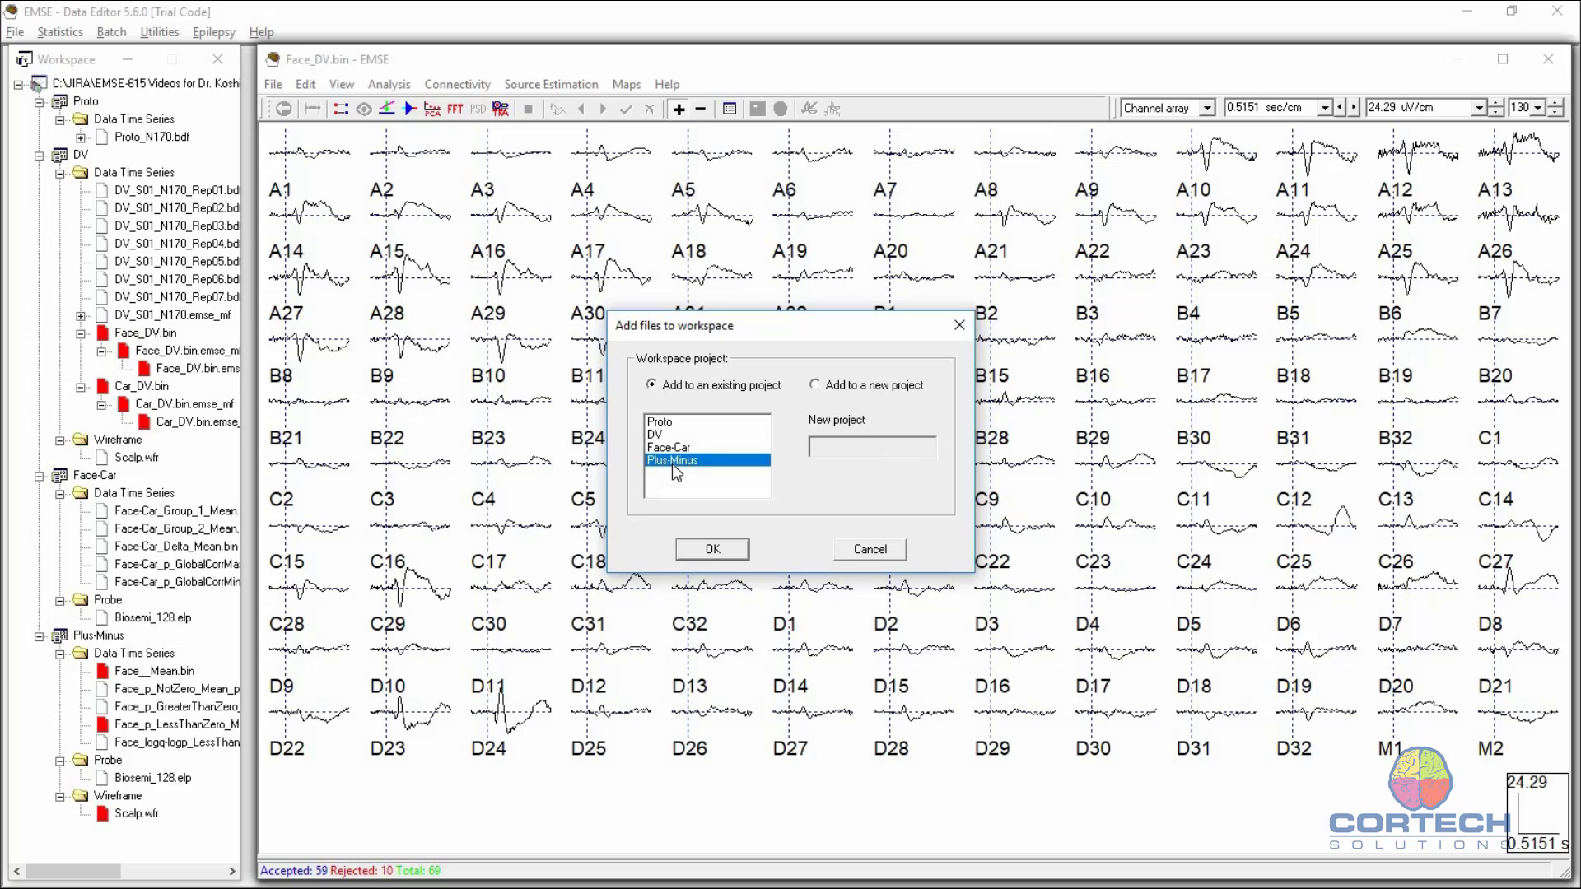
left_click(713, 550)
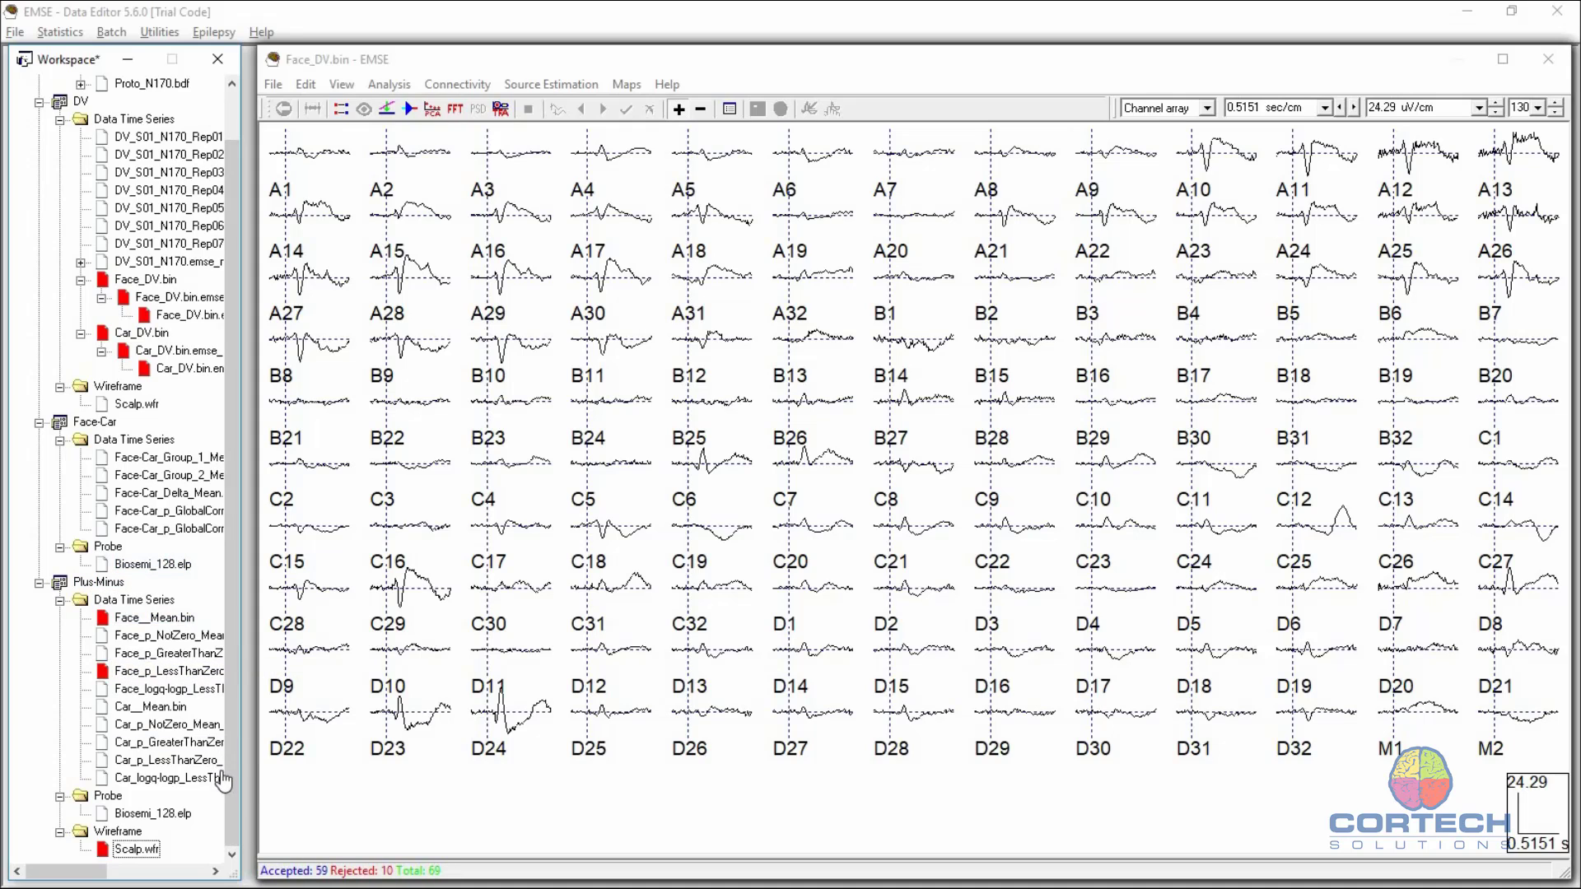
Step: Open Car__Mean.bin with an implicit reference as a channel array and compare its waveforms with Car_DV.bin
double_click(152, 706)
left_click(619, 519)
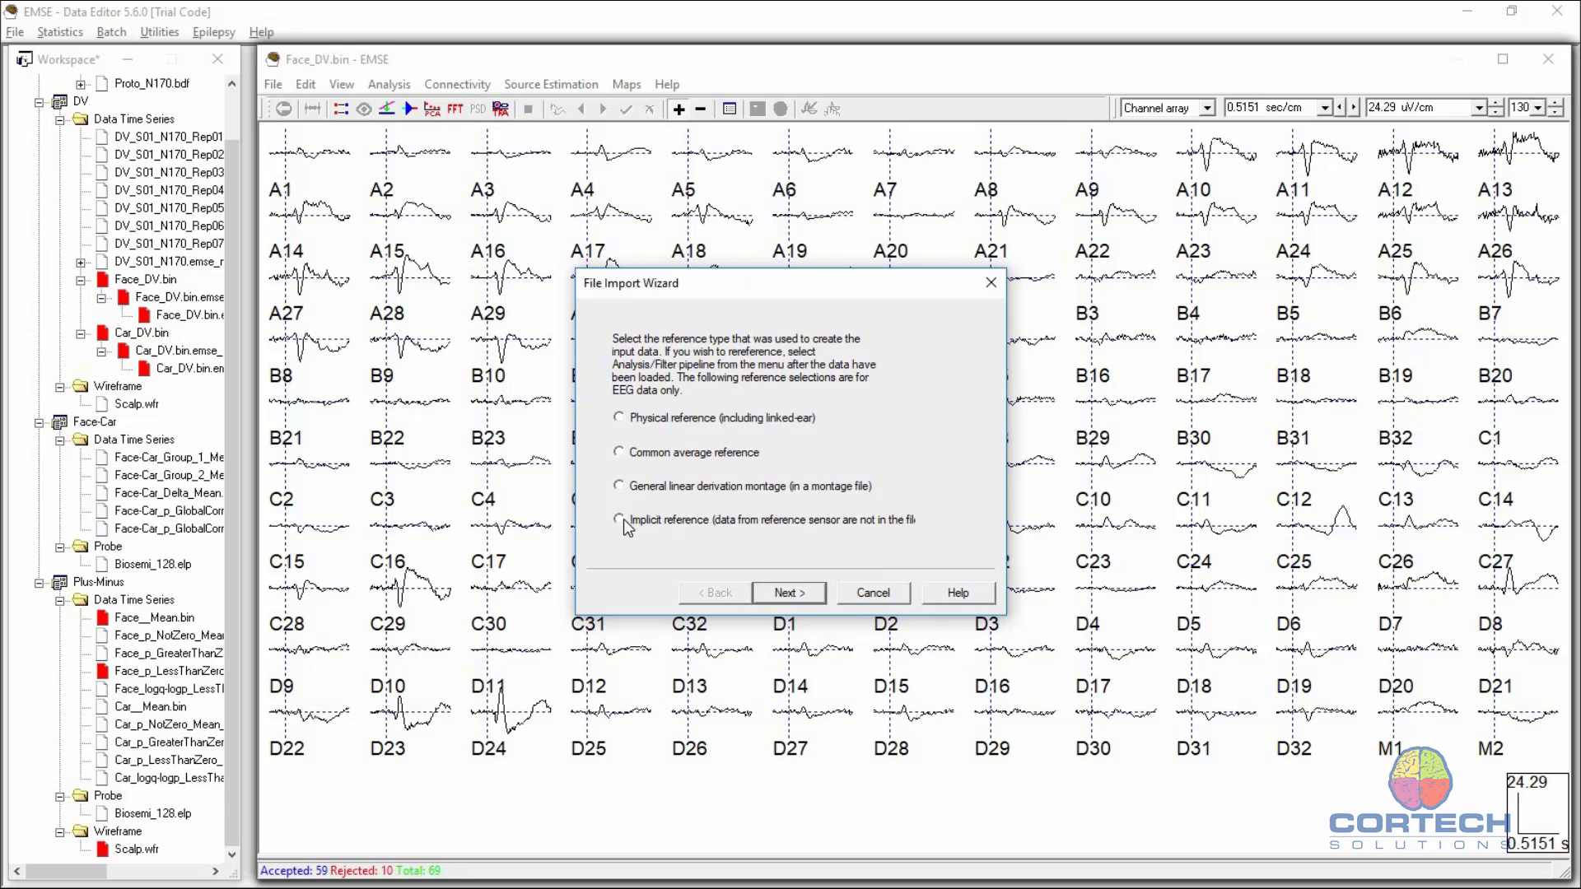
left_click(786, 593)
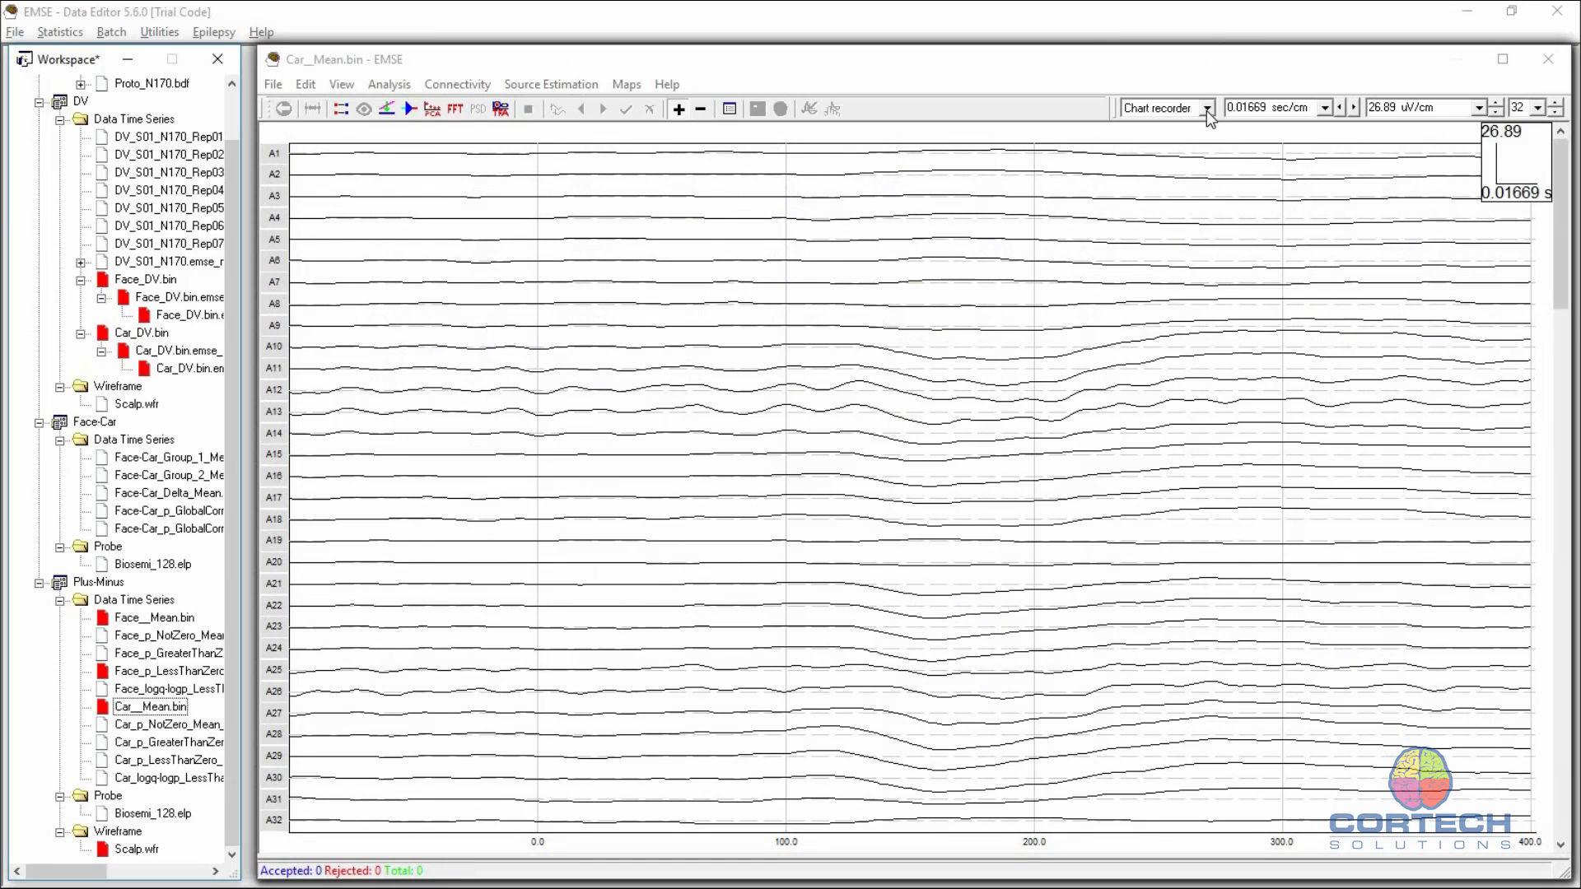
left_click(1207, 108)
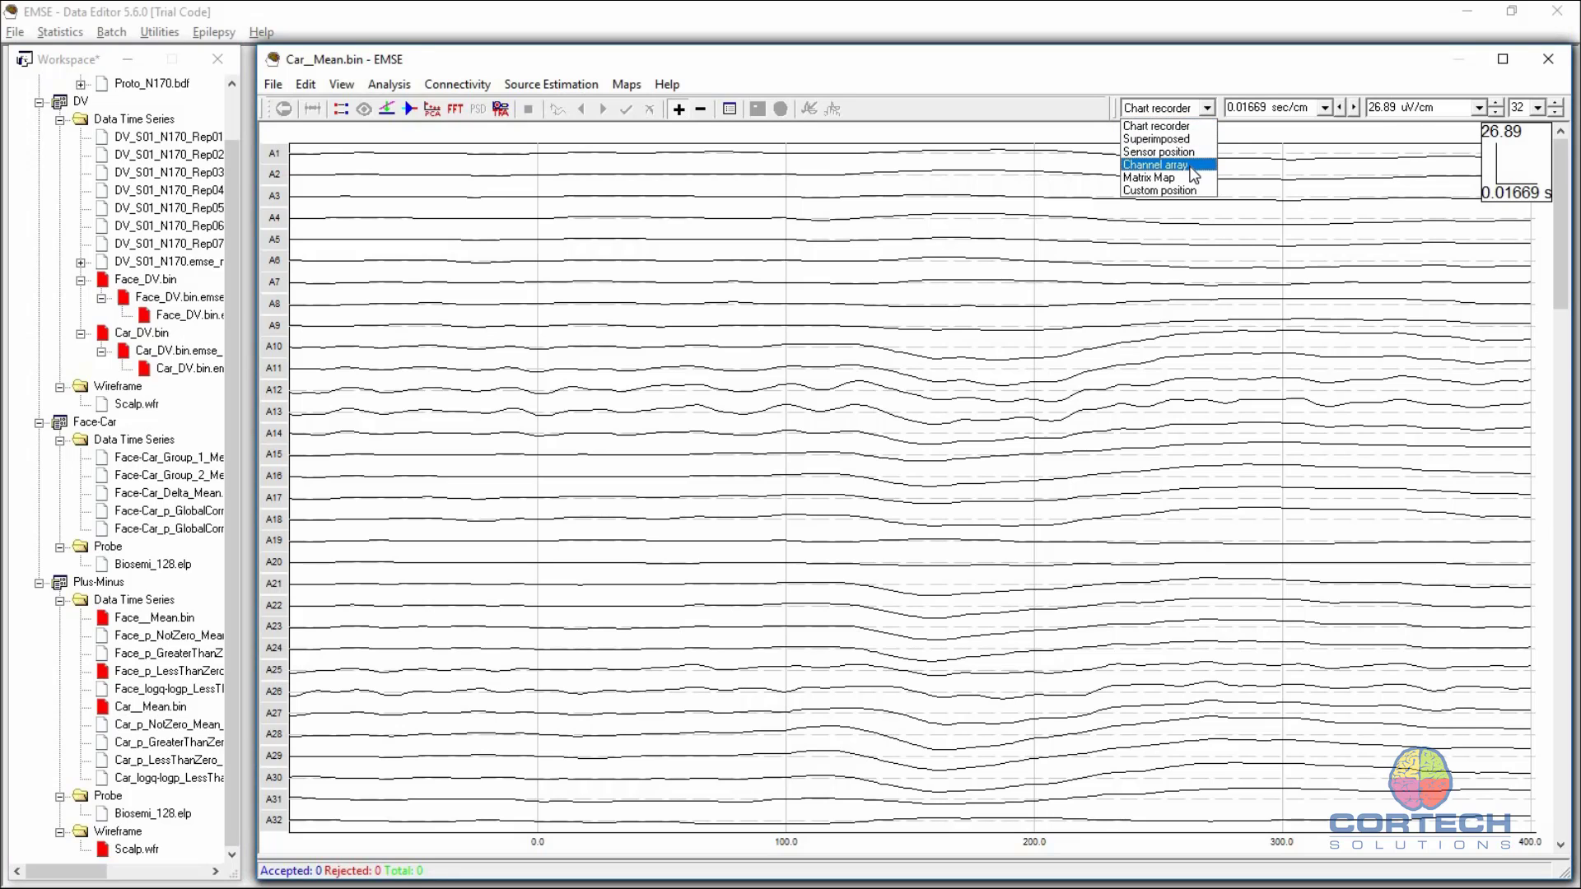
left_click(1192, 165)
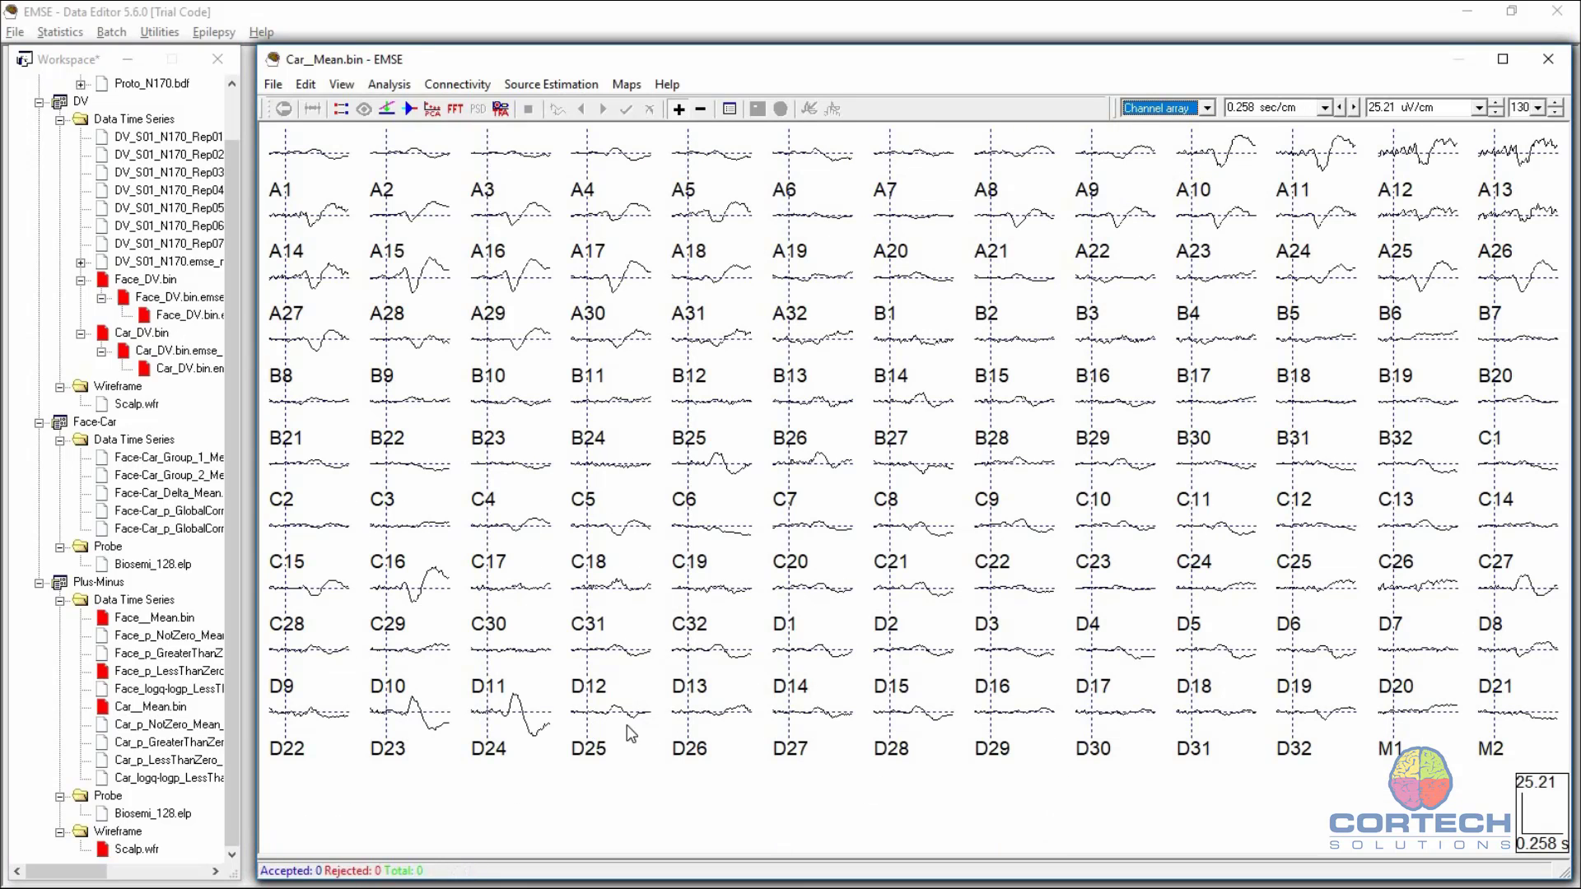
double_click(142, 334)
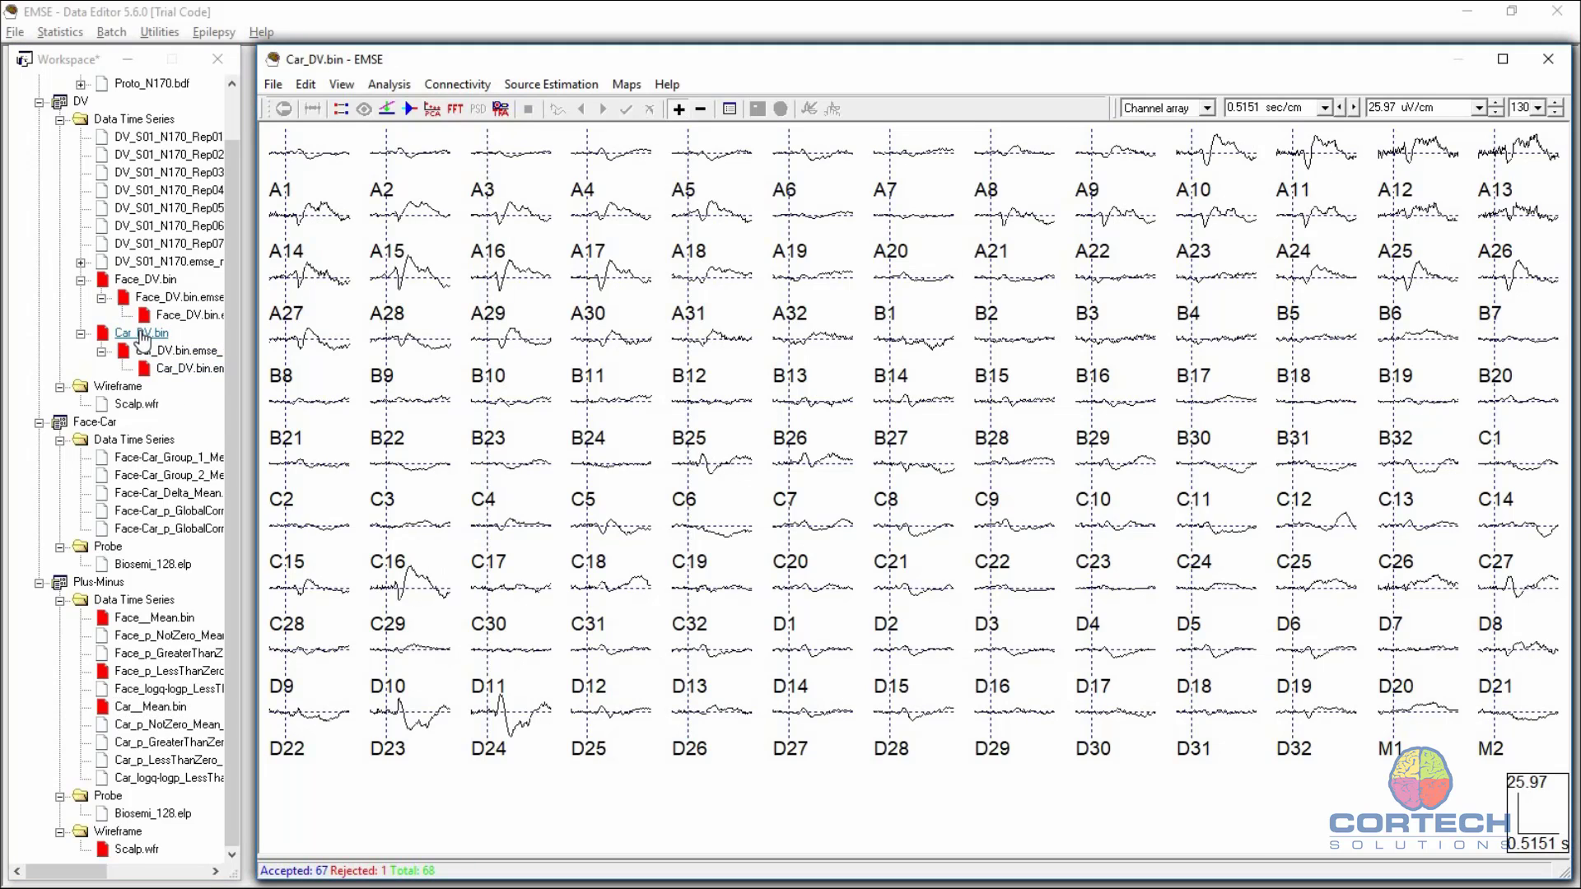
double_click(163, 711)
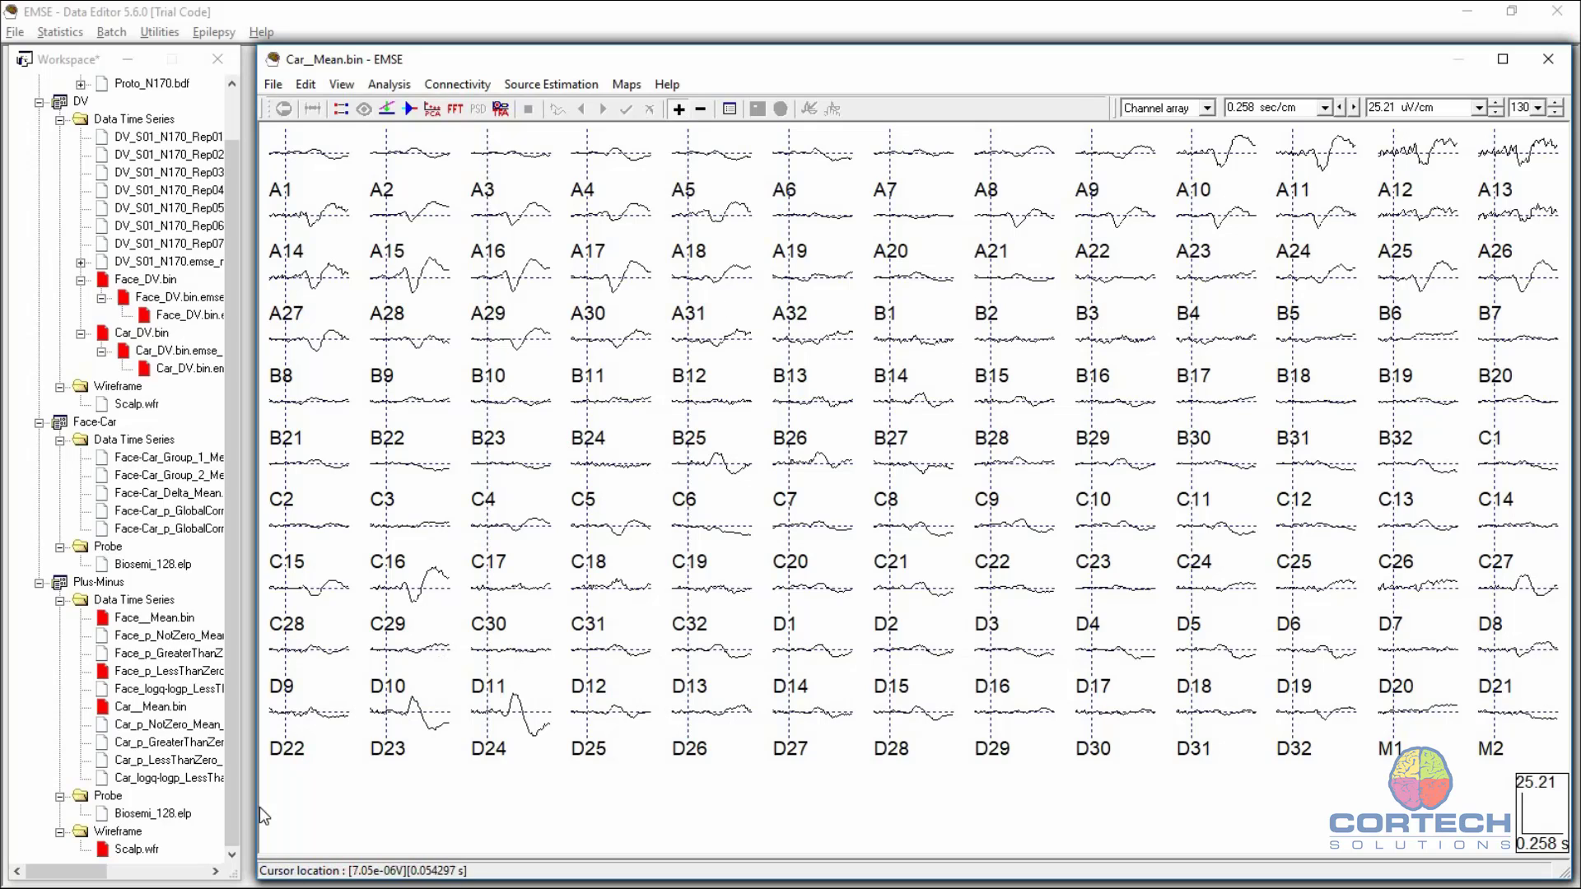
Step: Open Car_p_LessThanZero_Mean_plus-minus.bin as a channel array and select about 158 to 220 ms in channel B10
double_click(162, 761)
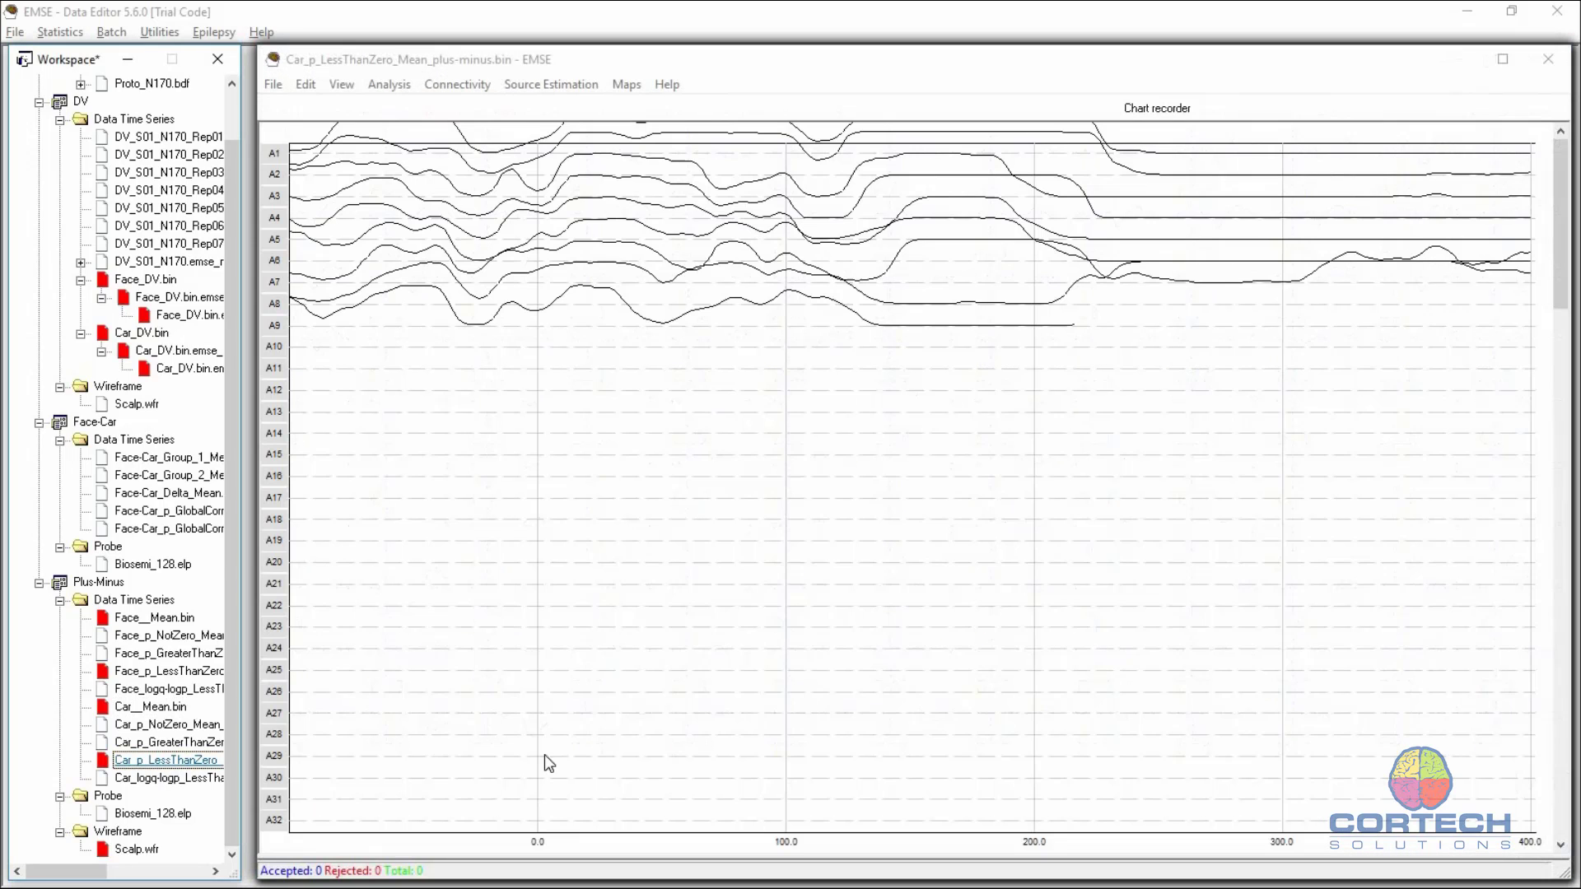
left_click(1209, 109)
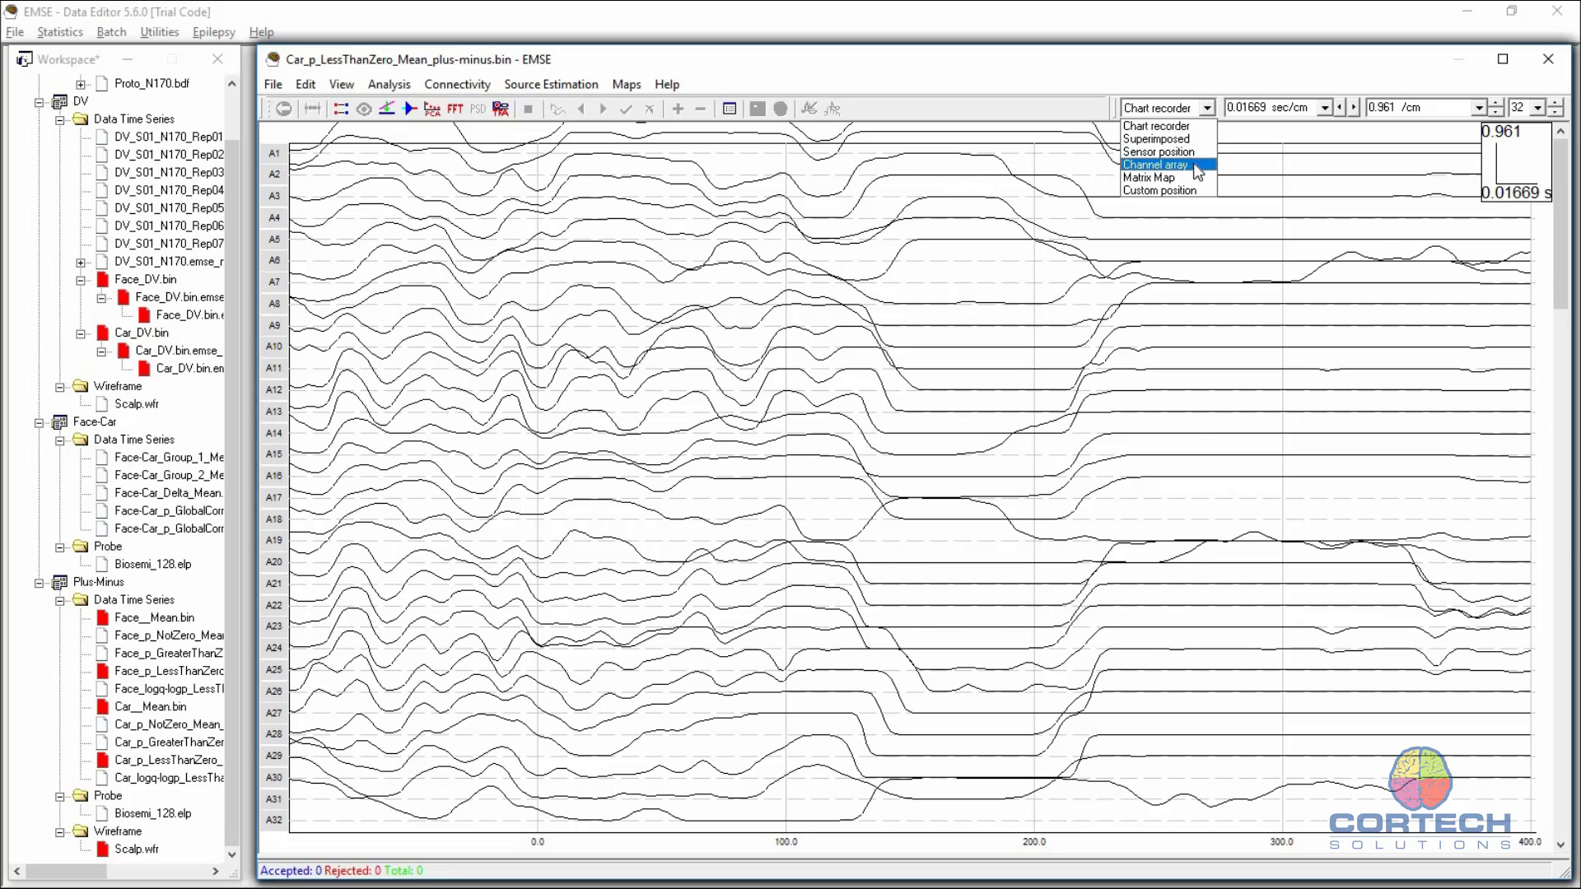
left_click(1193, 165)
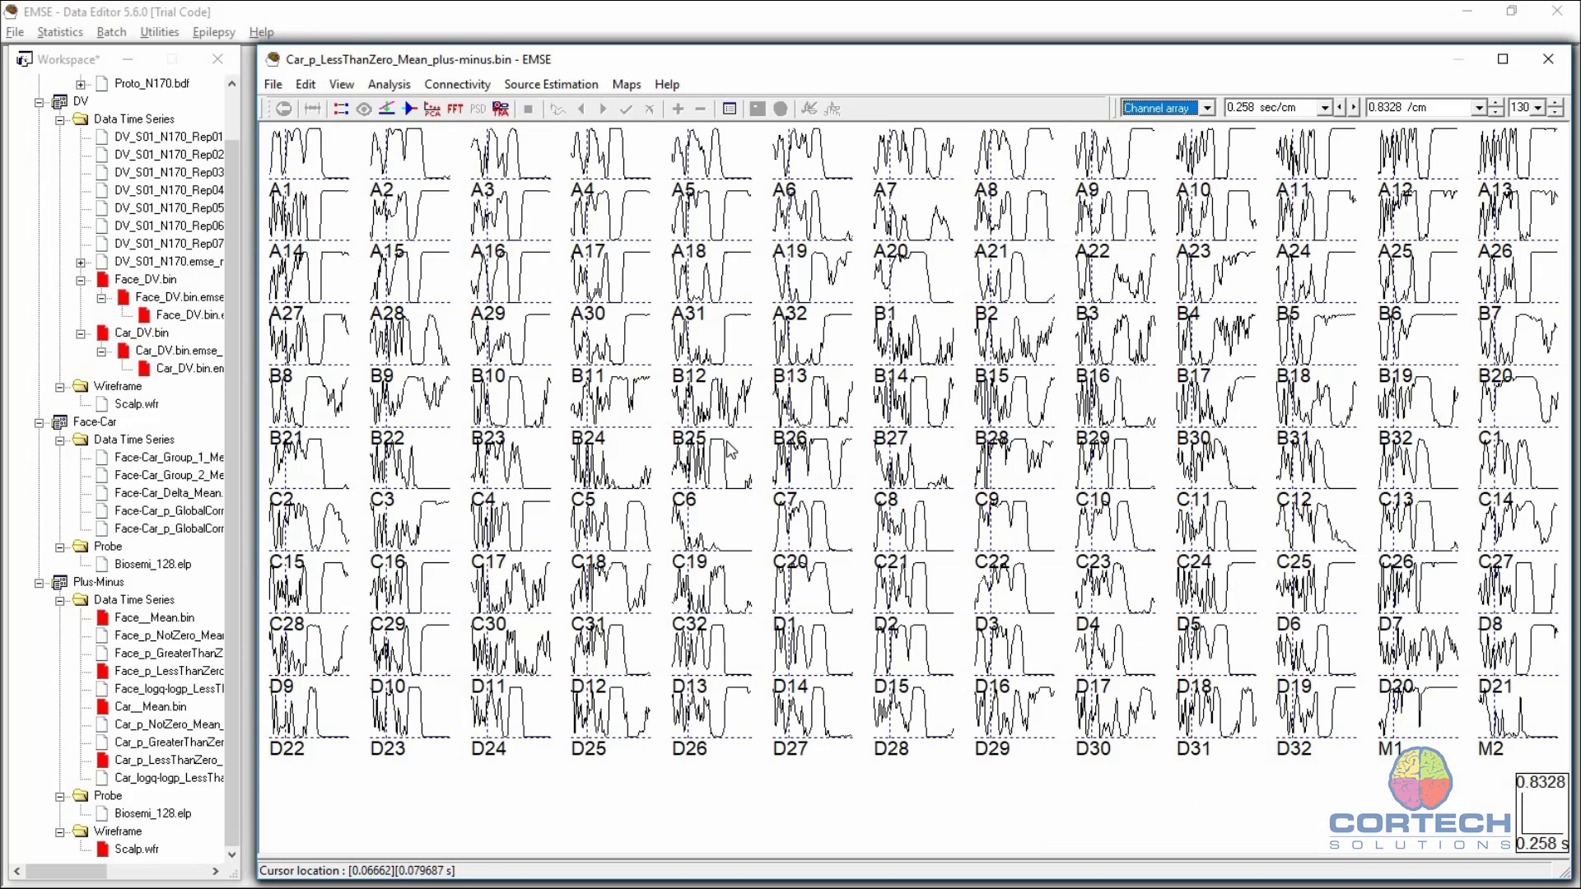
double_click(521, 365)
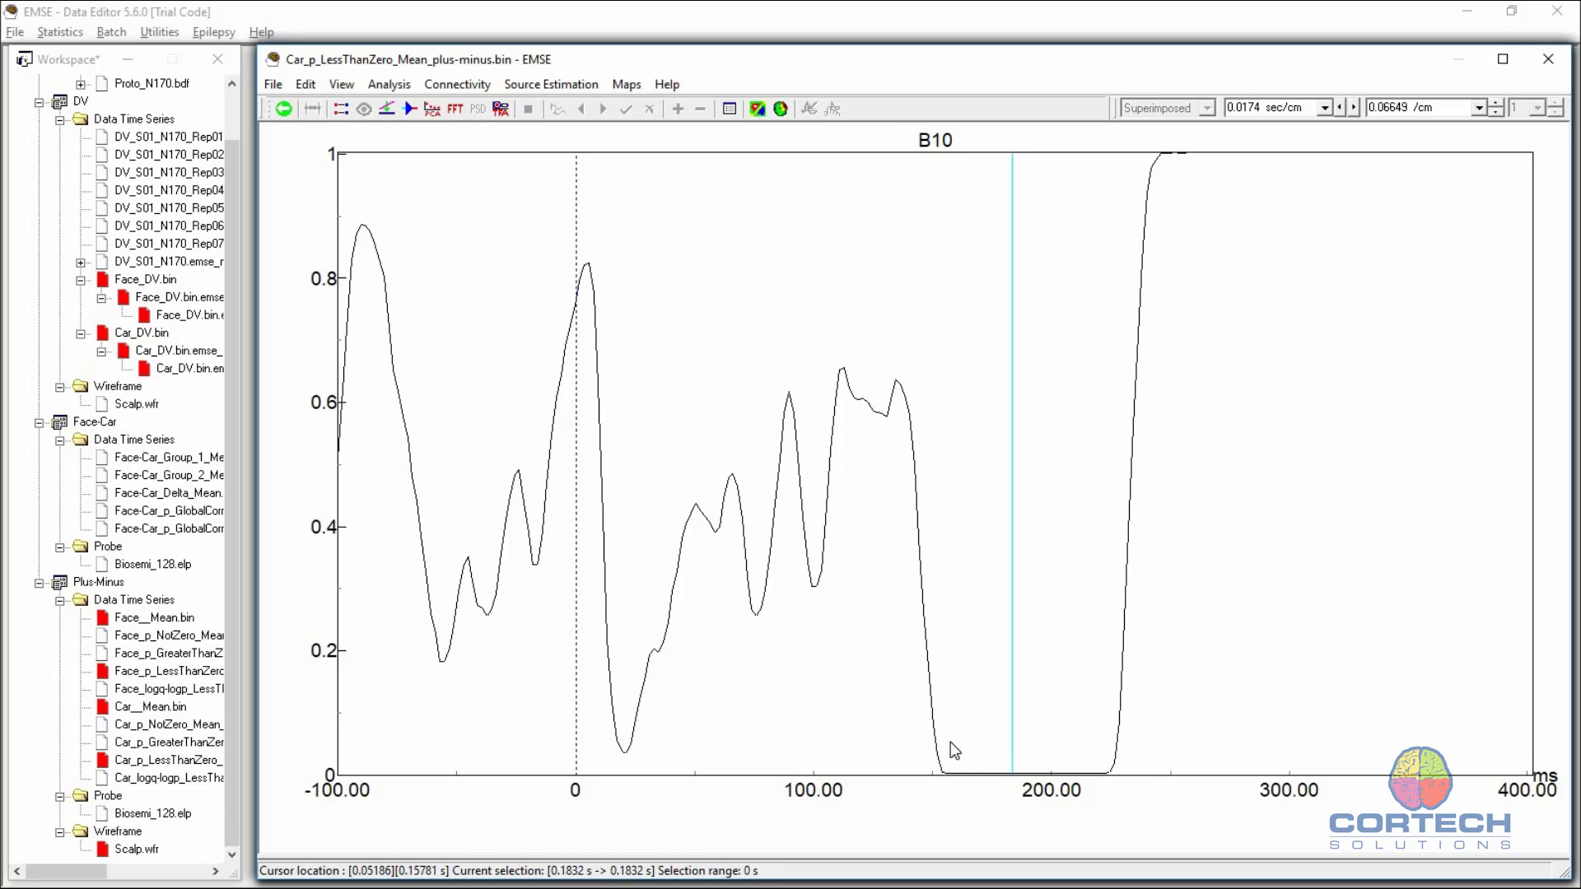
left_click_drag(952, 743, 1100, 714)
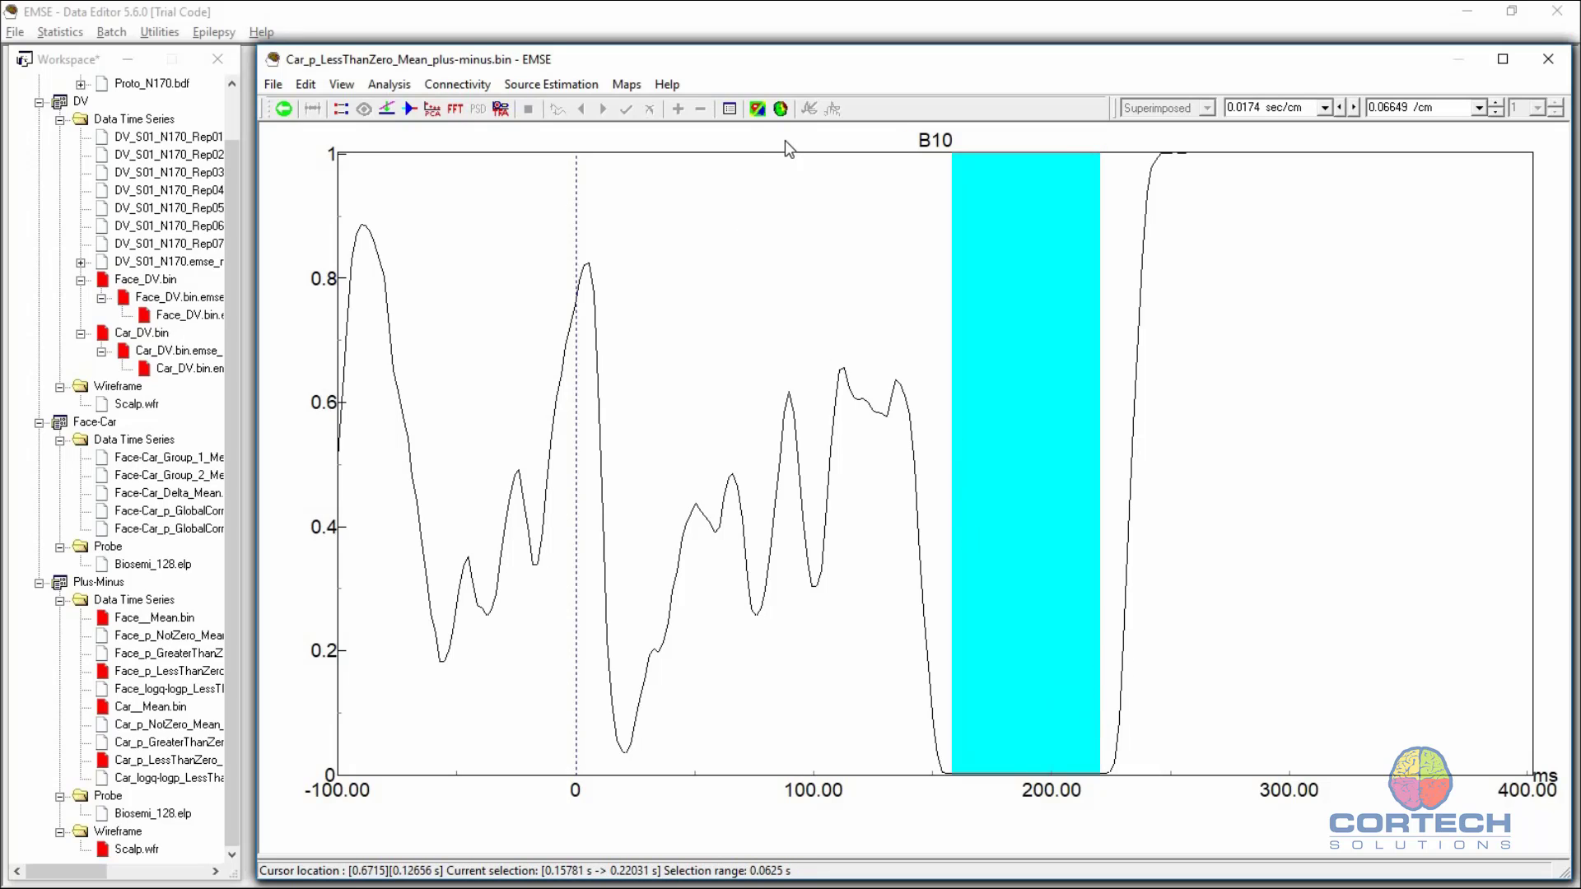
Step: Map the selected interval in 3D on the scalp with sensors, using contours over the map at a 0.1 interval
left_click(780, 111)
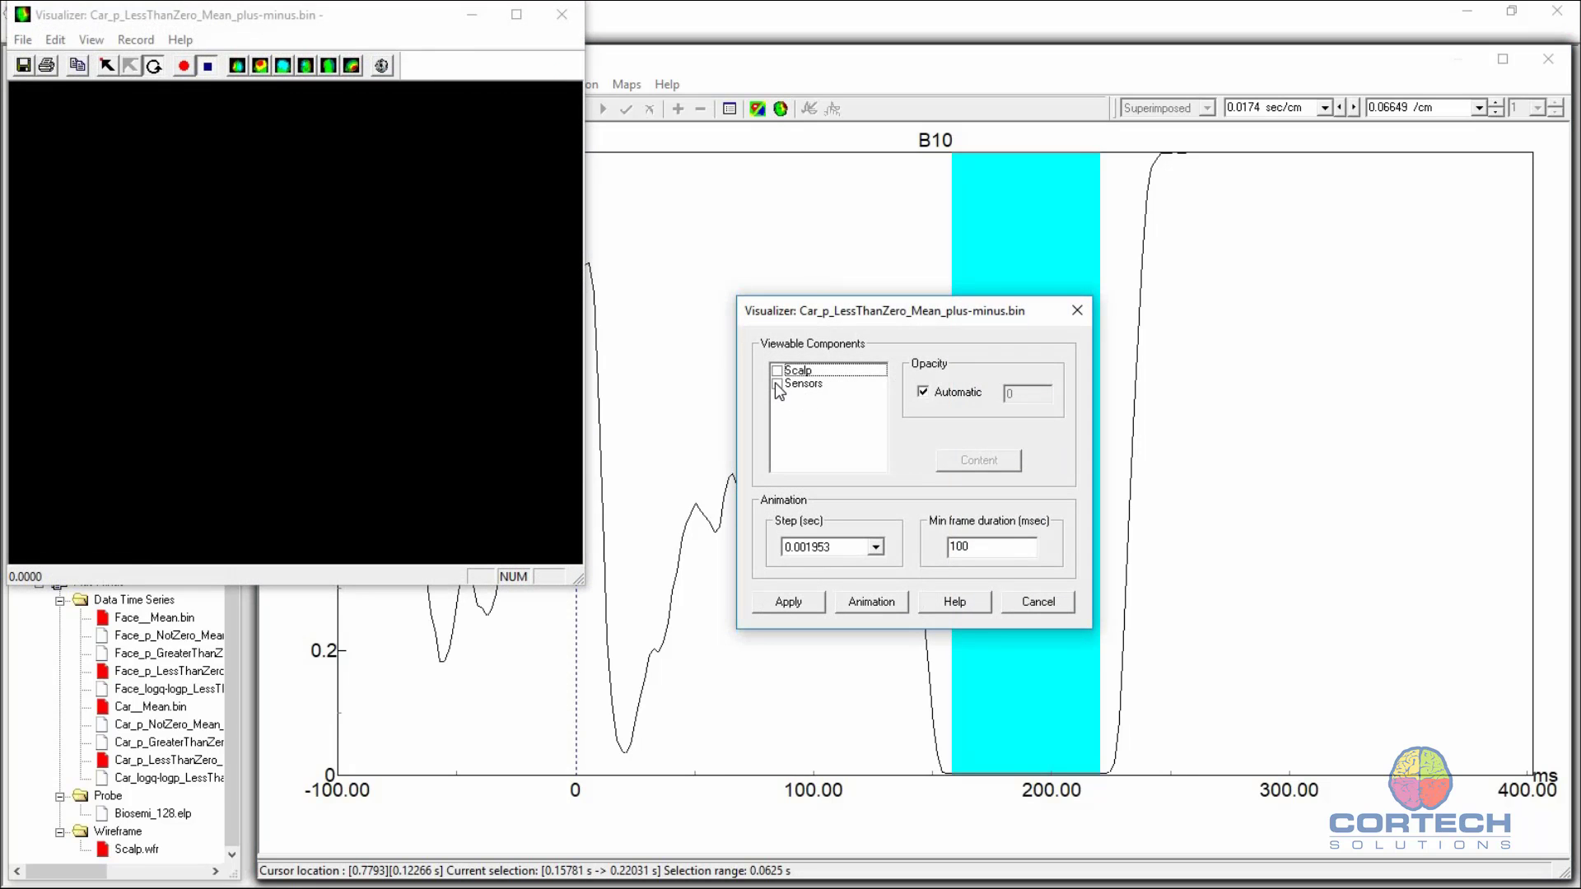
left_click(776, 384)
left_click(777, 370)
left_click(968, 460)
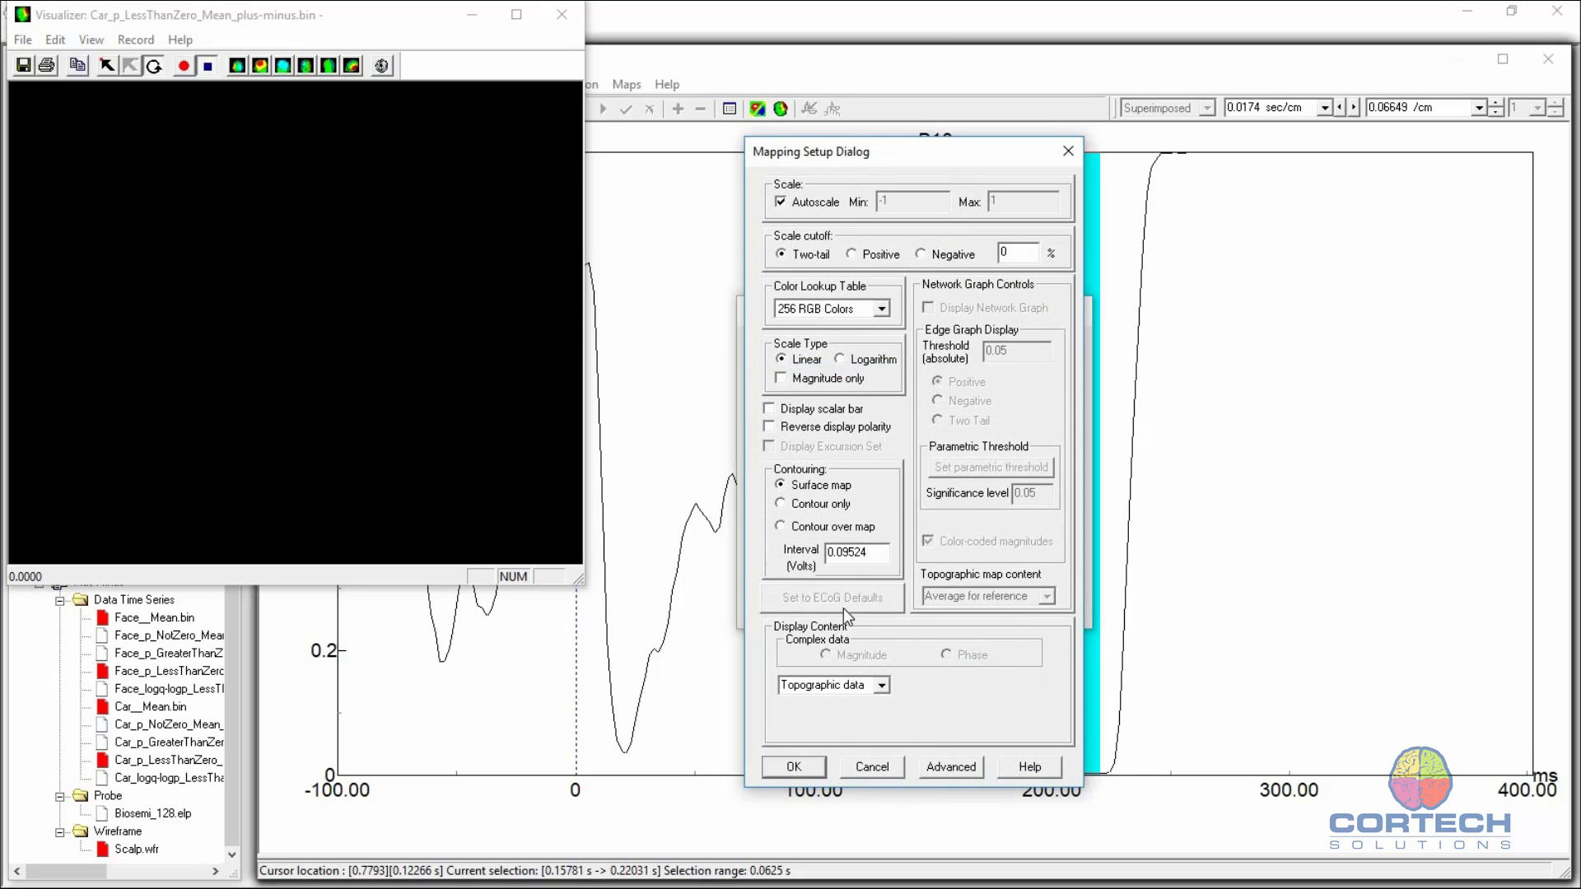
left_click(779, 526)
type("0.1")
left_click(792, 767)
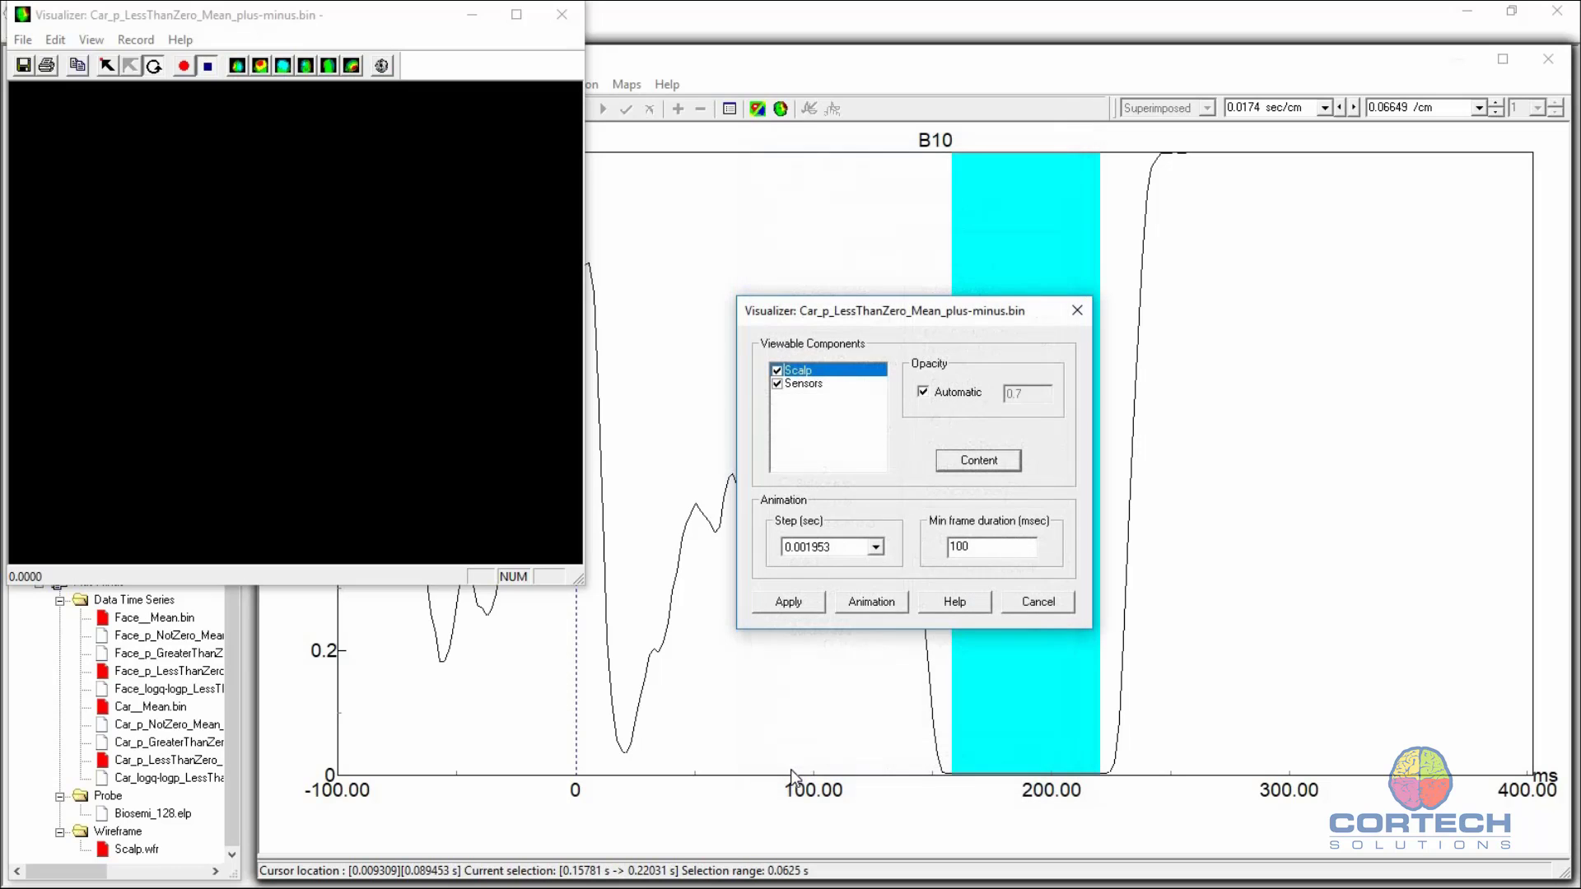
left_click(797, 605)
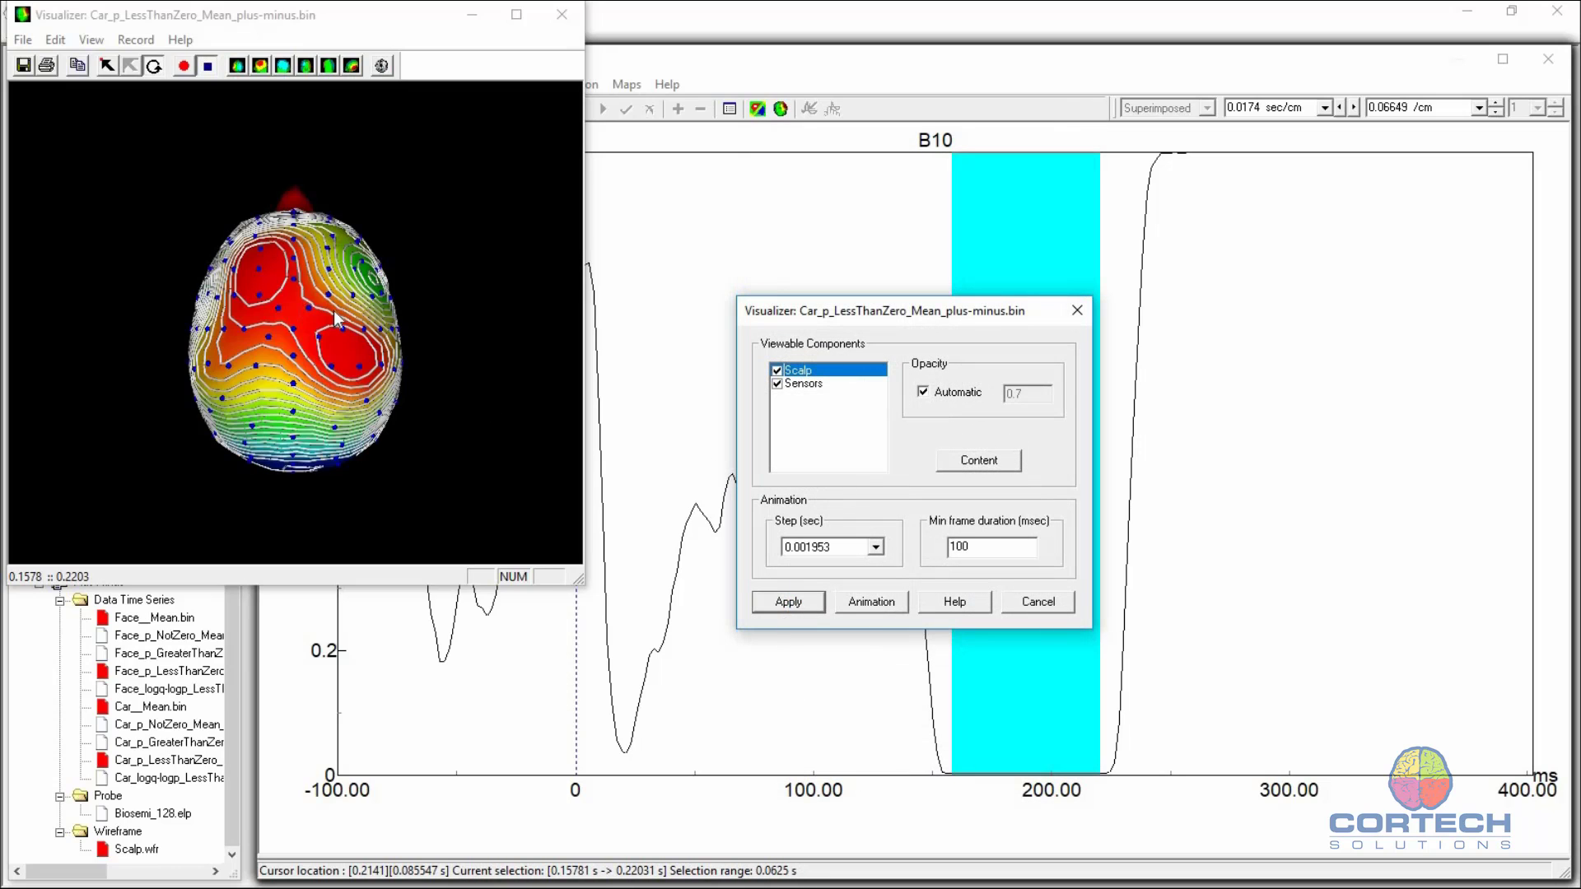
Step: Examine the Car p-value map on the rotated head and close the visualizer
left_click_drag(311, 339, 375, 362)
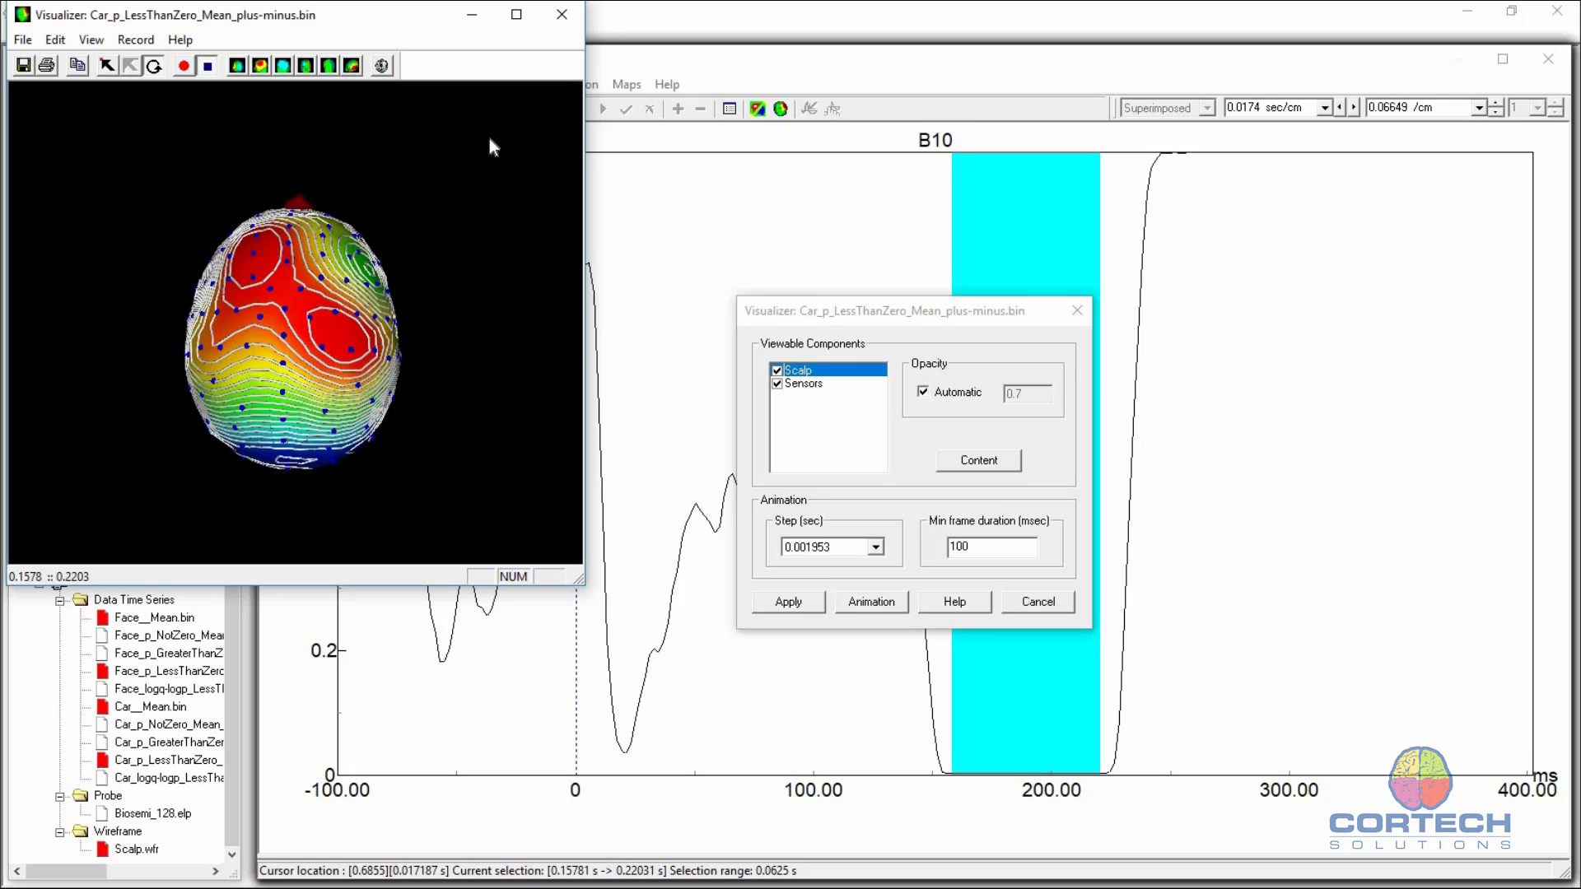
left_click(559, 17)
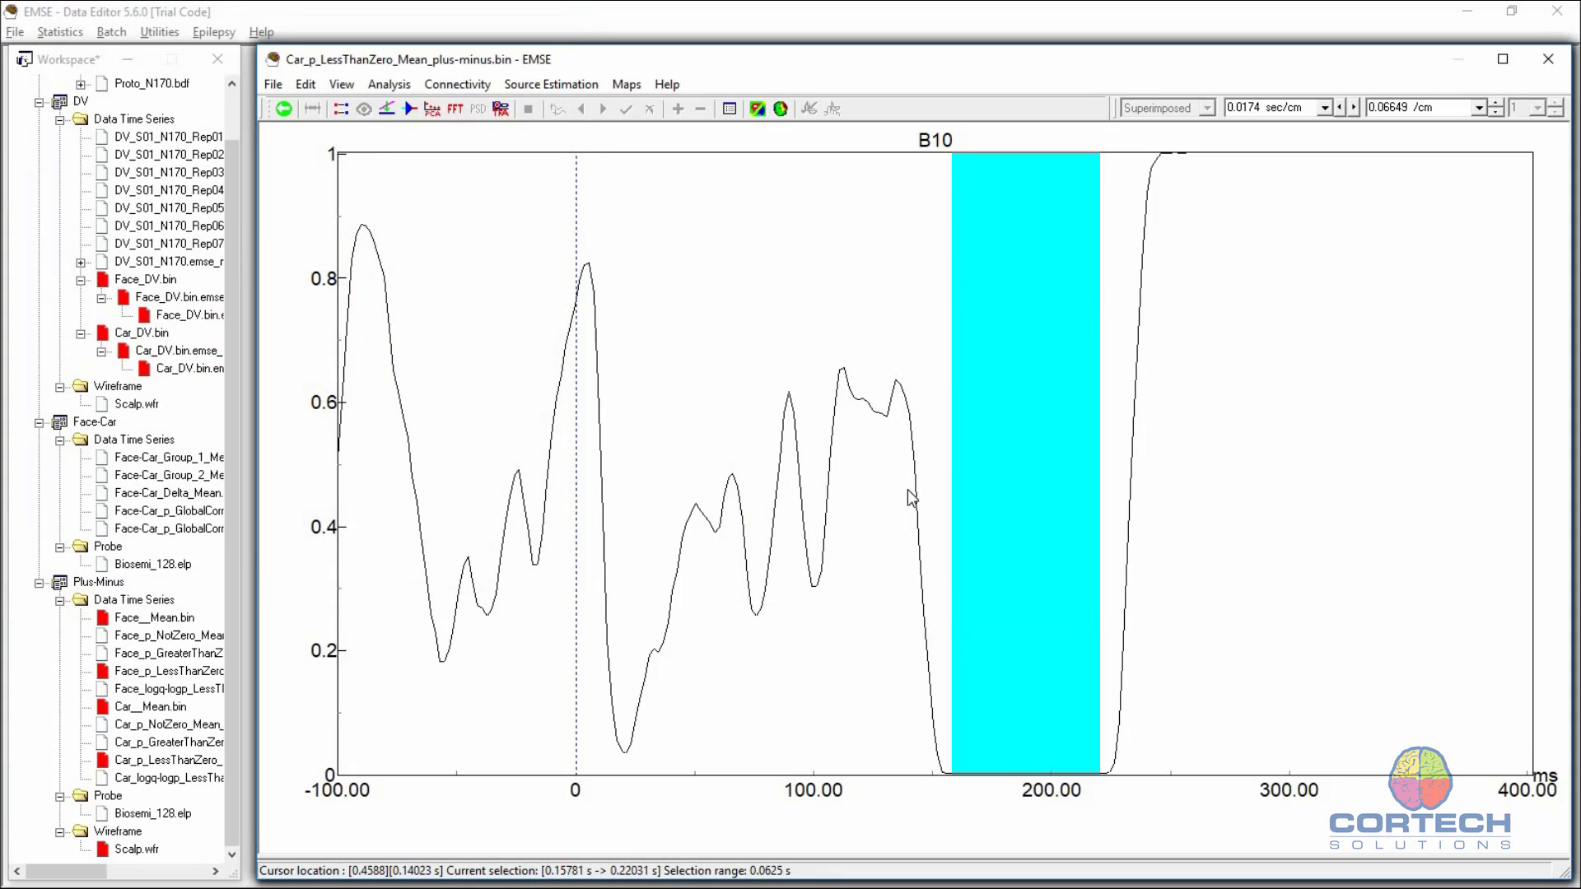